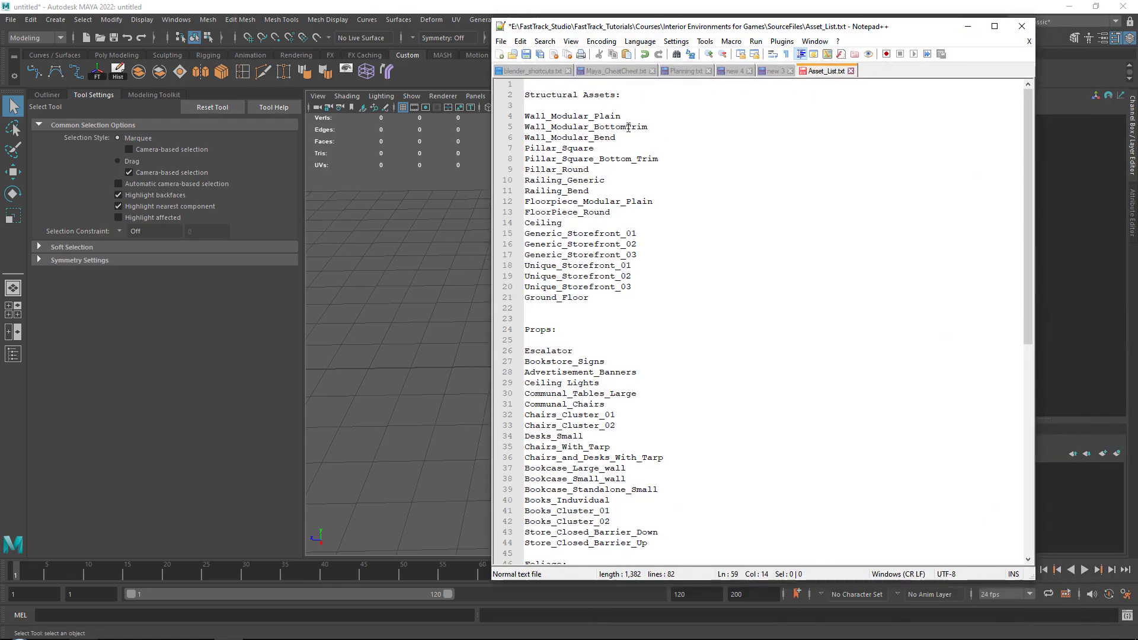
Review the structural assets in Asset_List.txt, highlighting the full set, the ceiling and storefront entries, Ground_Floor, and the pillar, railing and floor entries.
left_click_drag(635, 310, 523, 116)
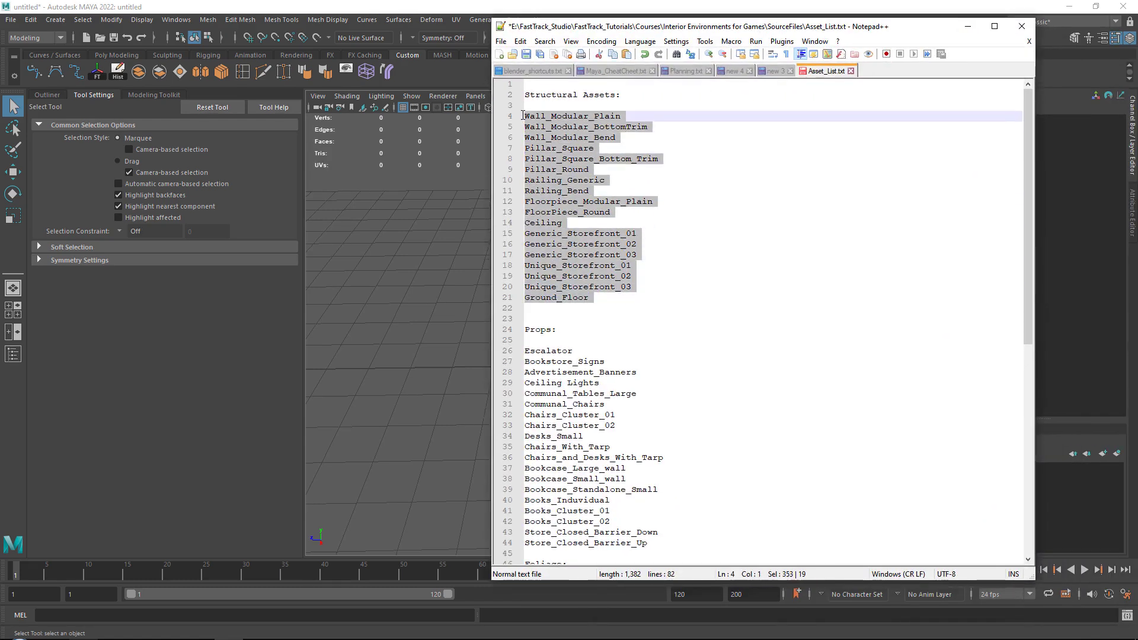
left_click(661, 237)
left_click_drag(637, 287, 504, 227)
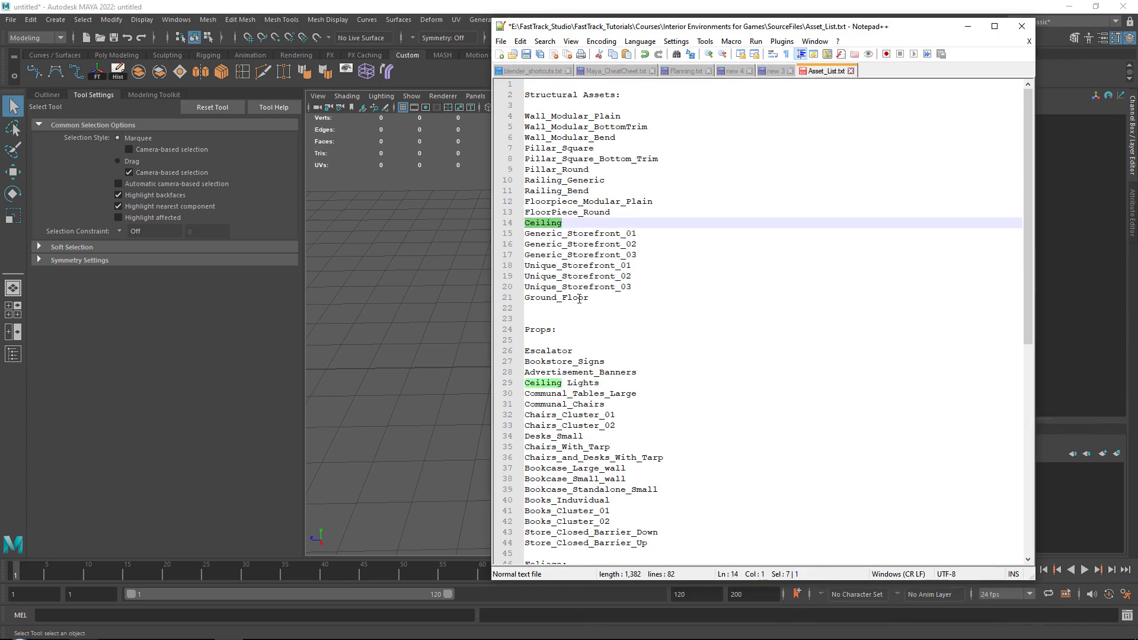
left_click_drag(611, 300, 524, 297)
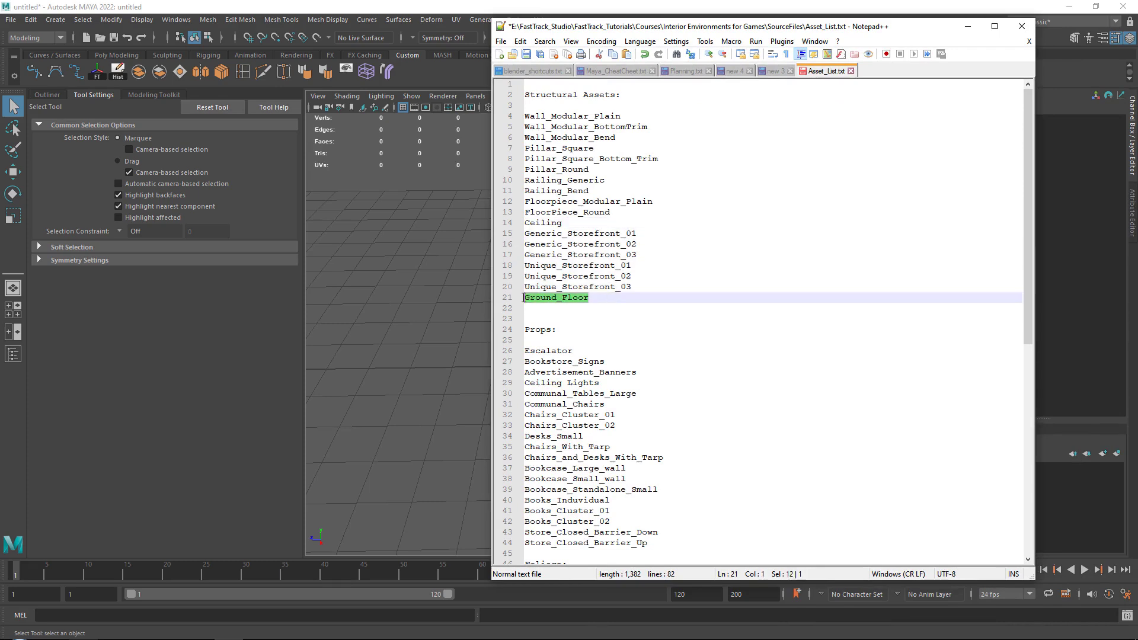
left_click_drag(618, 211, 480, 148)
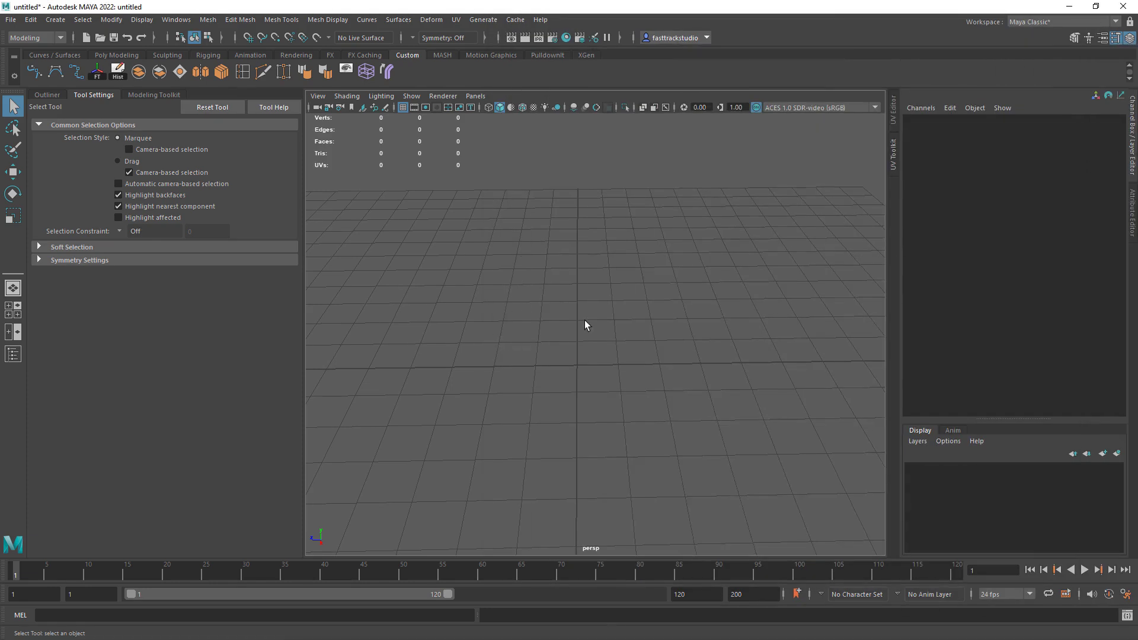
Create a polygon cube in Maya and inspect the scale of the square corner pillar in the Unreal Engine blockout.
right_click_drag(585, 321, 583, 365, "shift")
scroll(685, 330, "up", 3)
key("w")
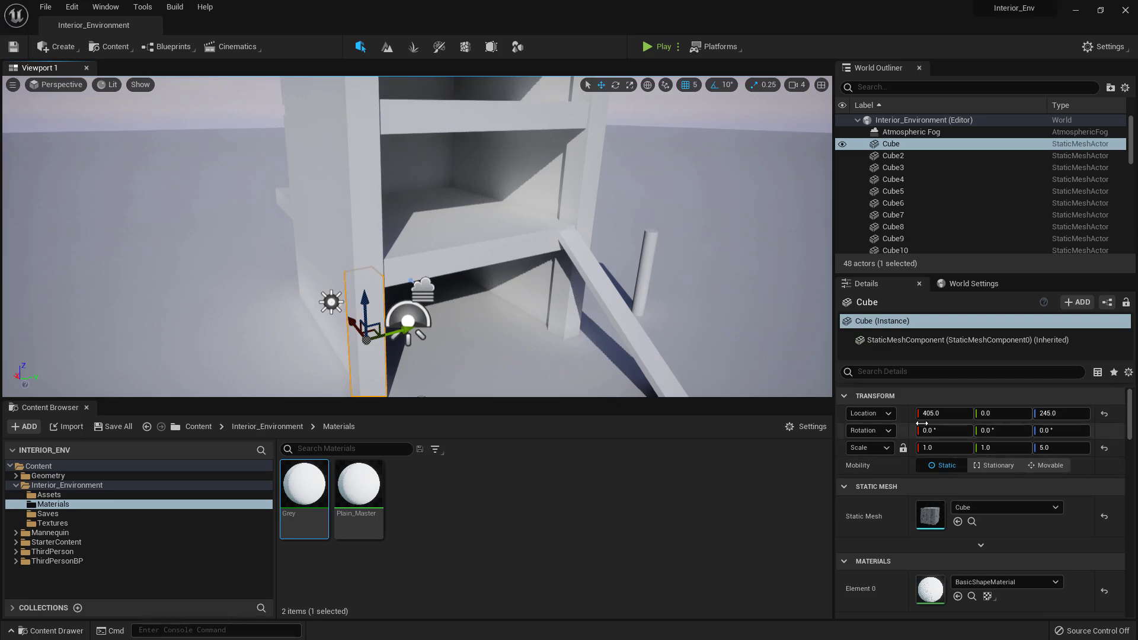
right_click_drag(556, 294, 530, 302)
left_click(515, 240)
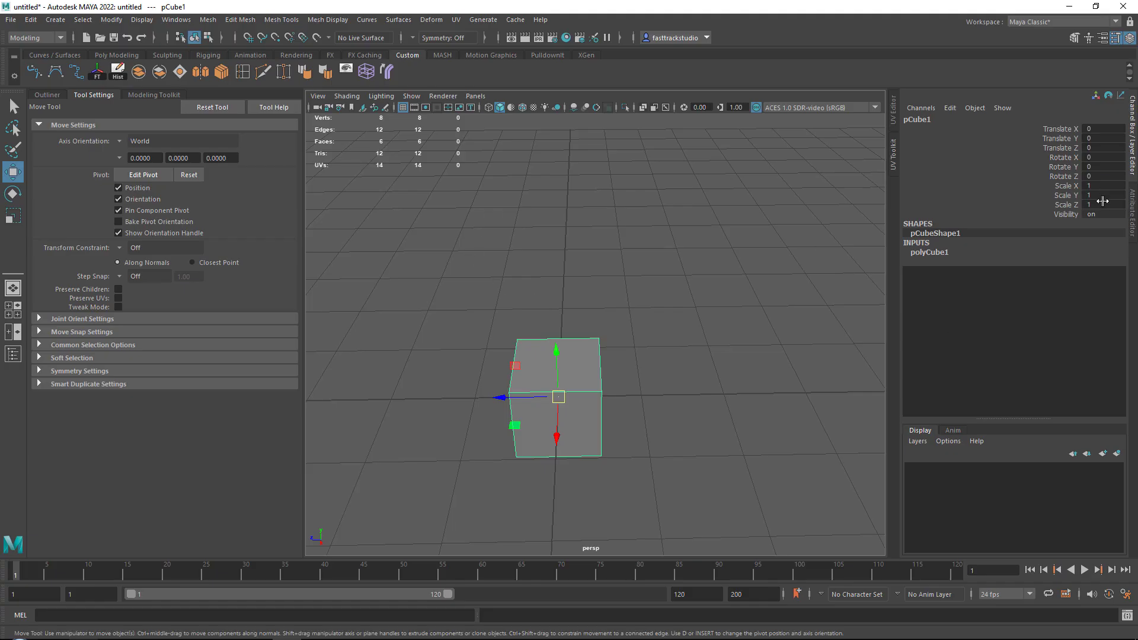
left_click(1102, 204)
type("5")
key("Return")
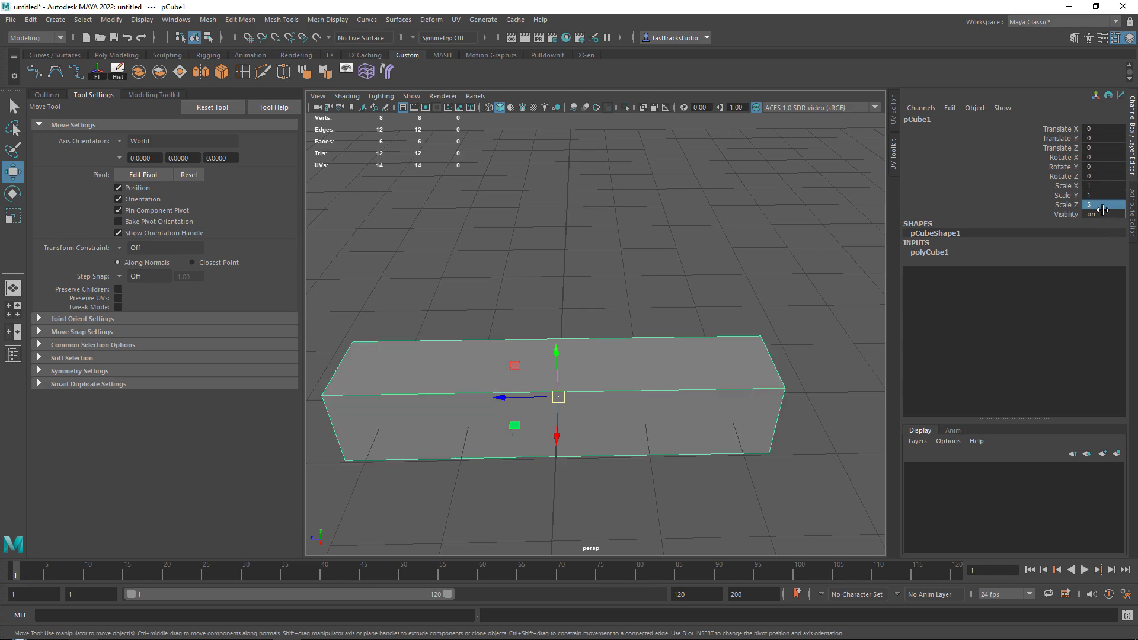
left_click(1103, 205)
type("1")
key("Return")
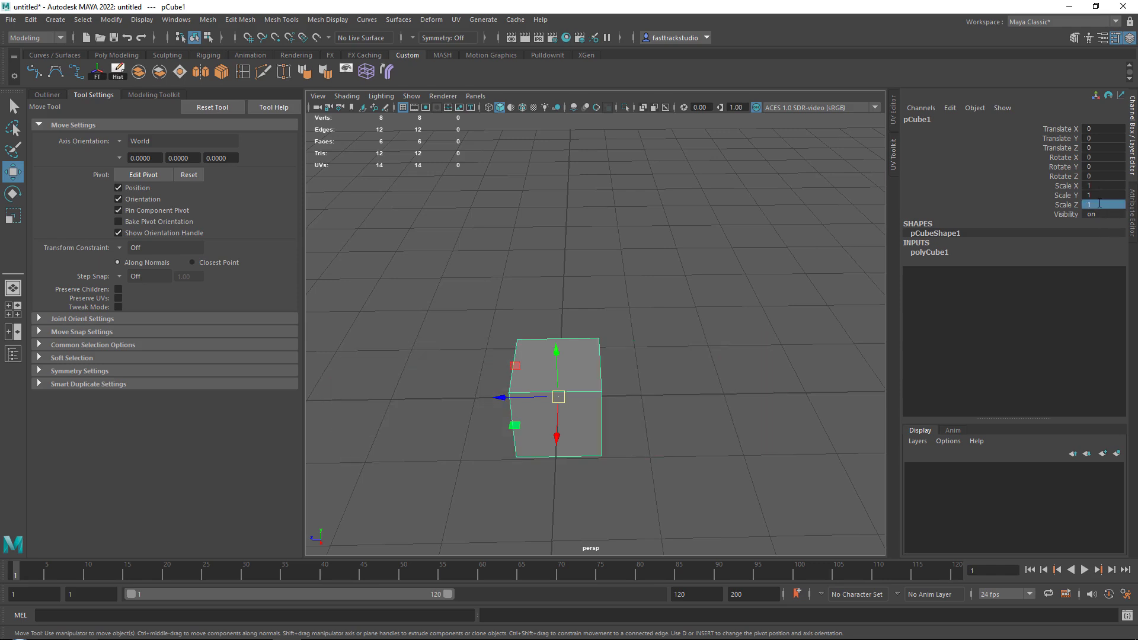
Set the cube's Y scale to 5 to form the square pillar.
left_click(1105, 197)
type("5")
key("Return")
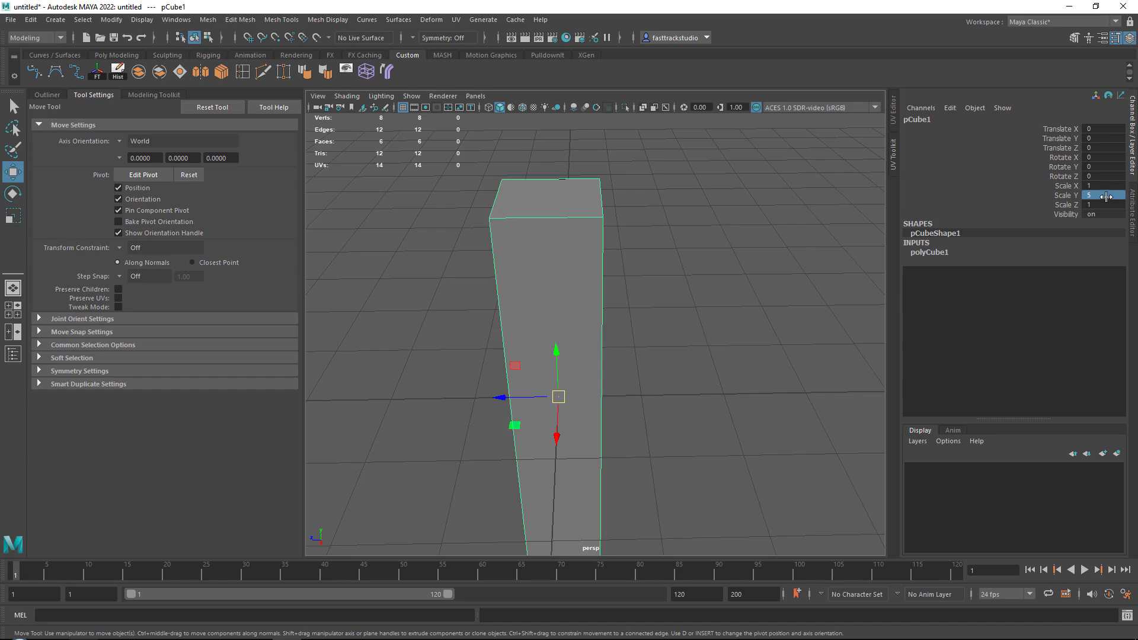
Duplicate the square pillar beside the original and set the copy's X and Z scale to 0.2.
left_click_drag(593, 379, 568, 360, "alt")
scroll(567, 360, "down", 5)
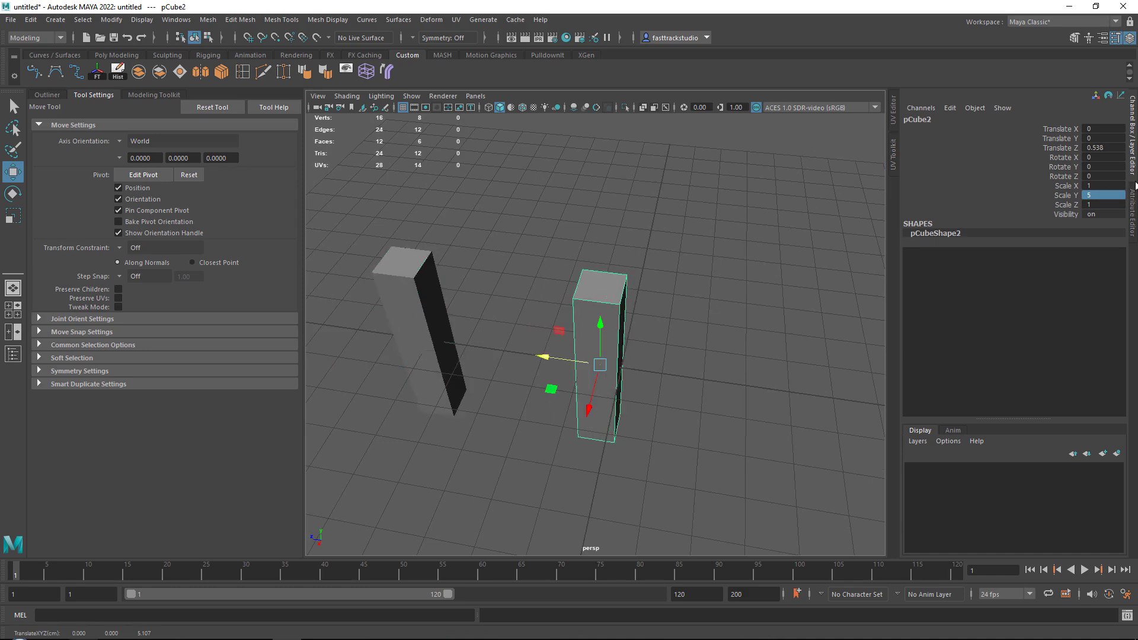
double_click(1104, 204)
type("0.2")
key("Return")
double_click(1103, 185)
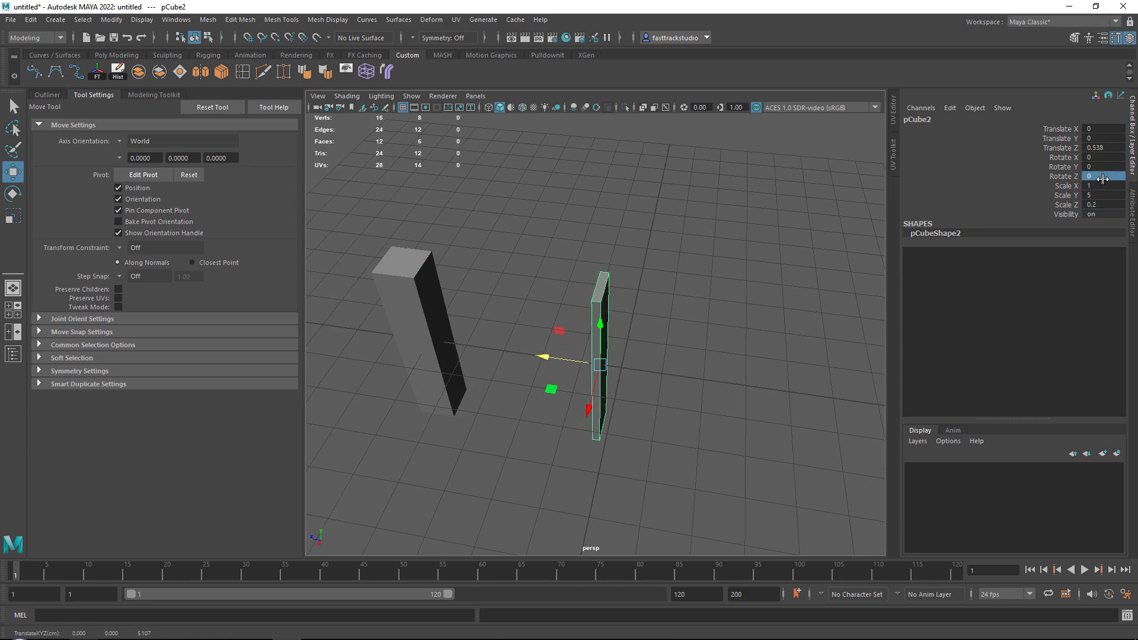
type("0.2")
key("Return")
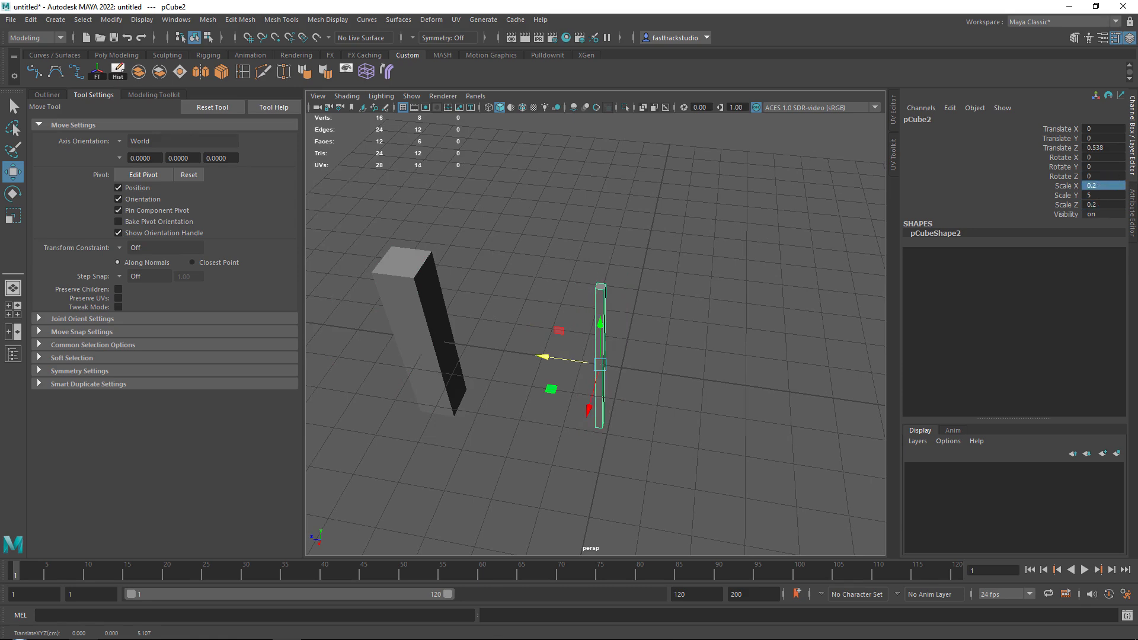
Set the thin copy's Z scale to 5 and its Y scale to 4.5 to form a wall panel.
double_click(1113, 203)
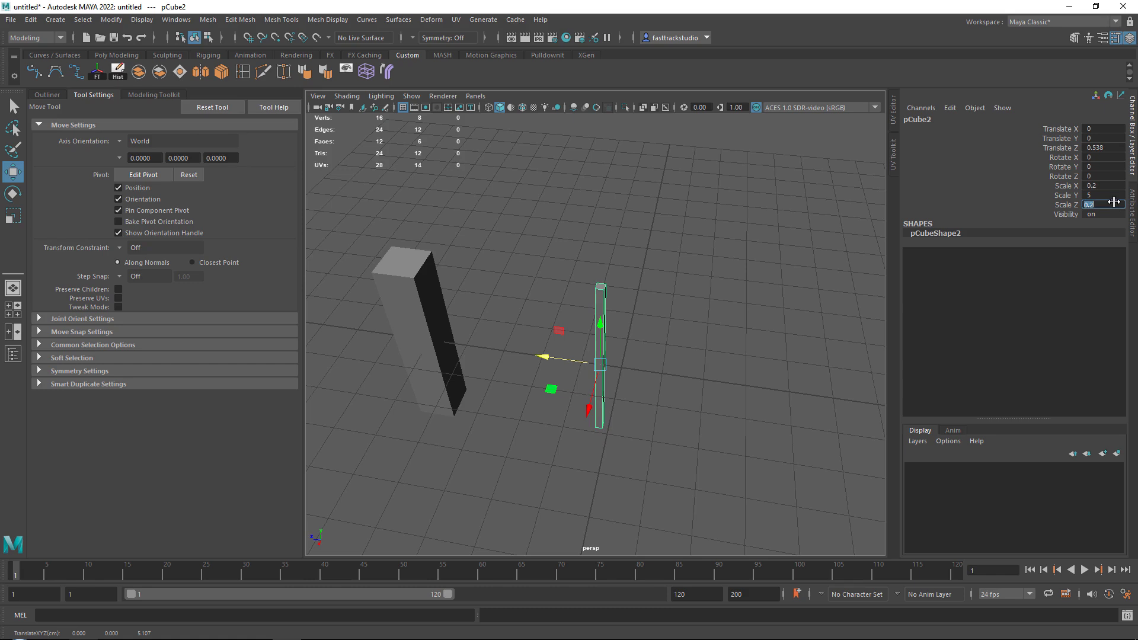
type("5")
key("Return")
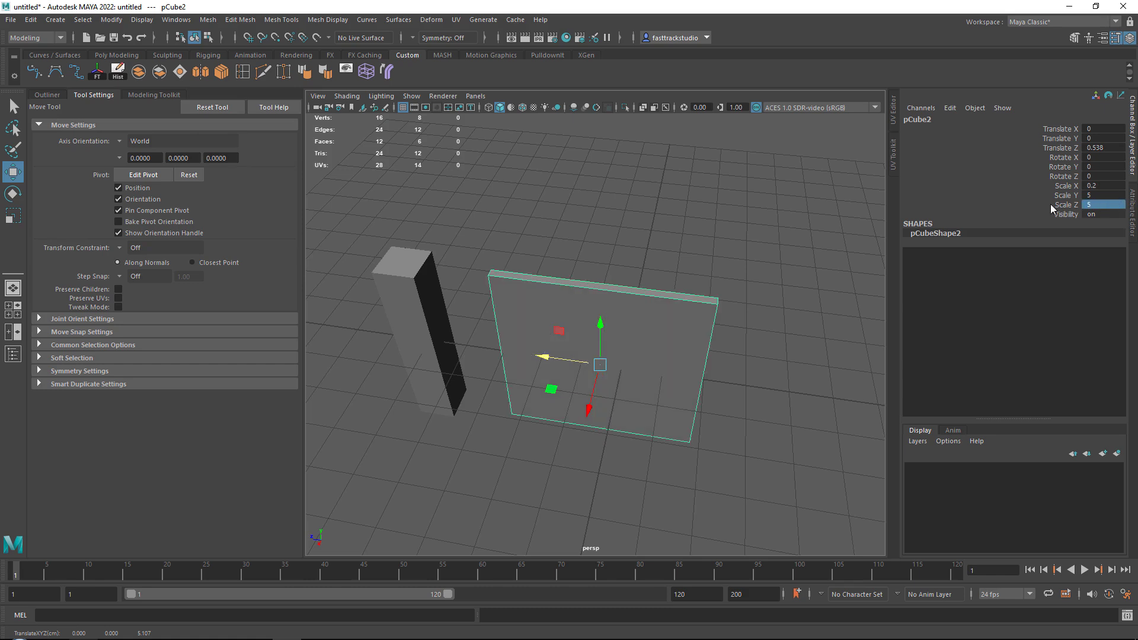
double_click(1109, 194)
type("4.5")
key("Return")
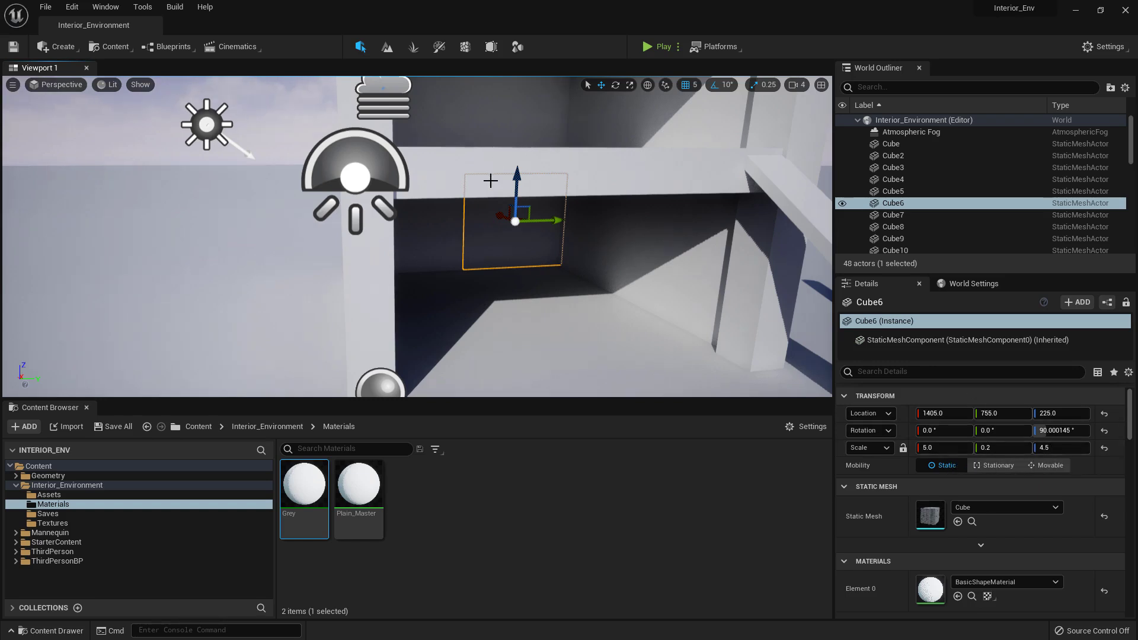
Inspect the scale of the floor slab in the Unreal Engine blockout and duplicate the wall panel upward in Maya.
right_click_drag(632, 164, 658, 205)
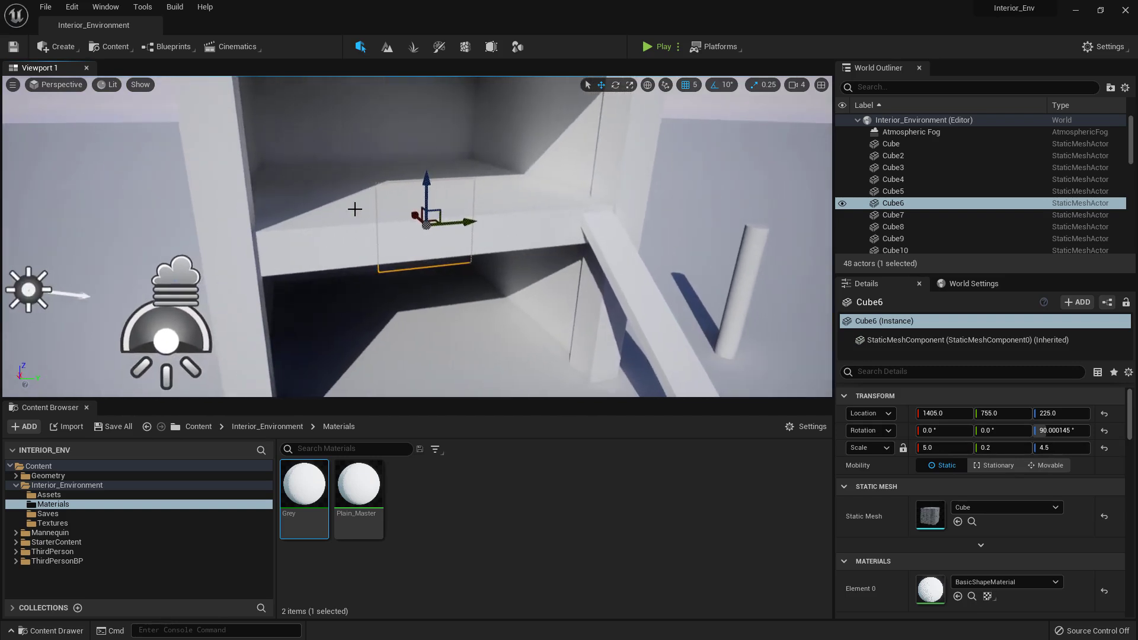
left_click(353, 209)
right_click_drag(724, 229, 689, 221)
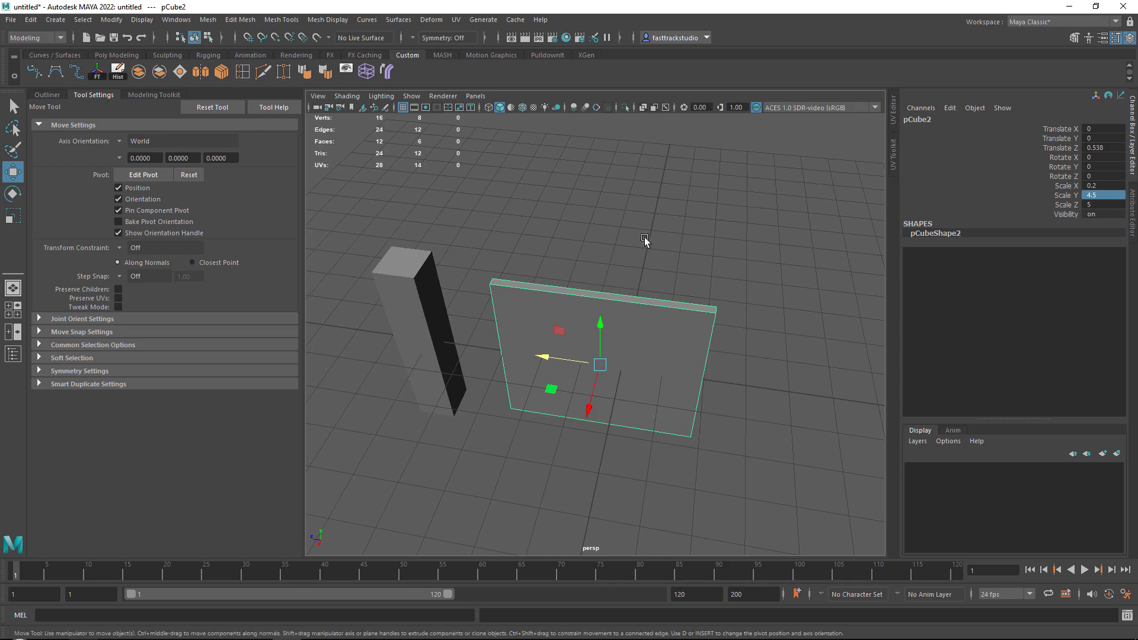
left_click(678, 266)
left_click(600, 325)
left_click_drag(601, 325, 600, 230, "alt")
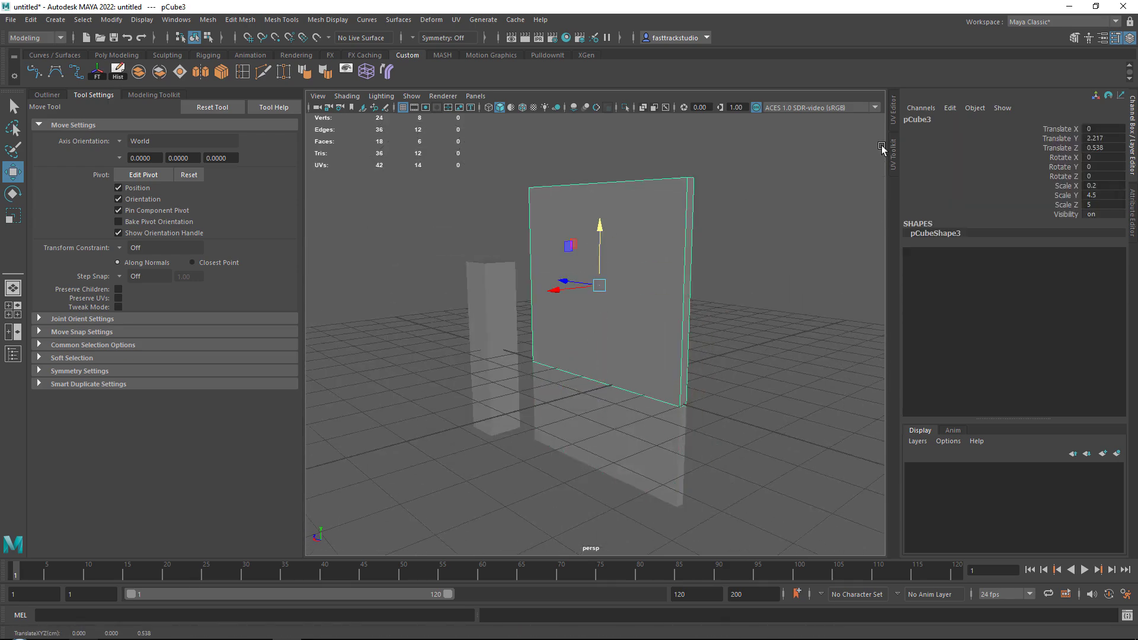
Set the duplicated panel's X scale to 5 and Y scale to 1, and move the resulting floor slab behind the wall.
double_click(1107, 185)
type("5")
key("Return")
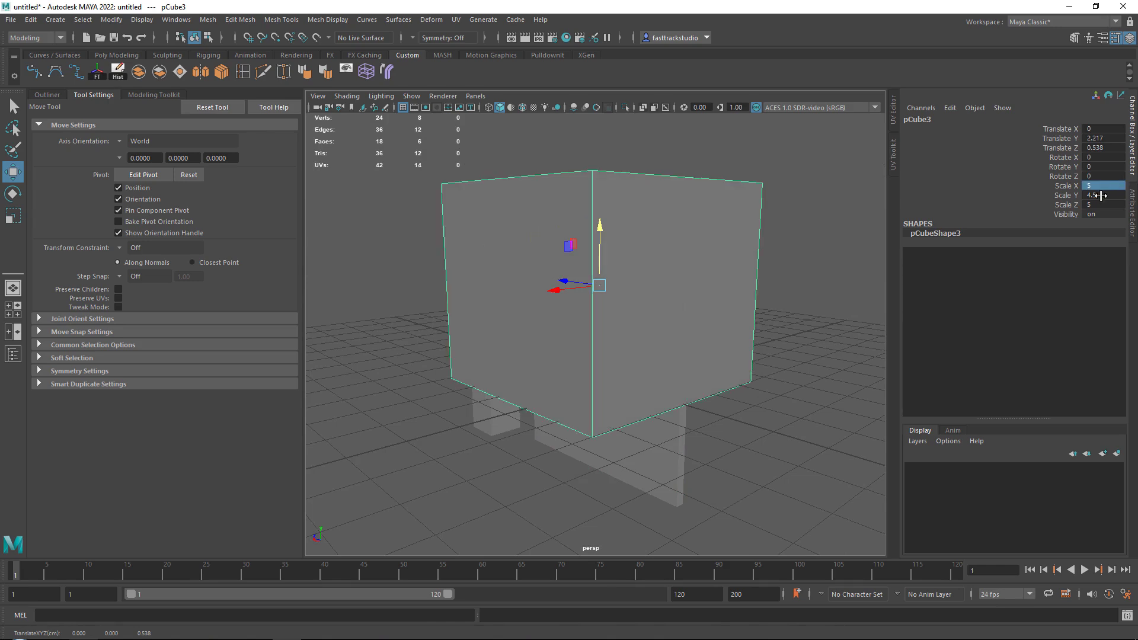
double_click(1107, 195)
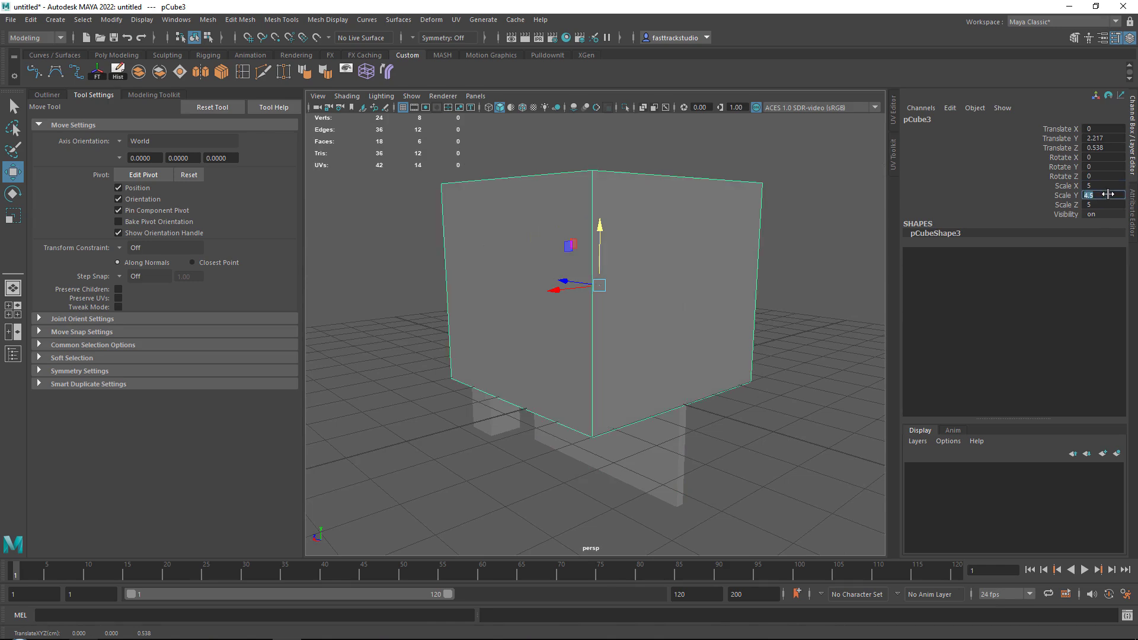
type("1")
key("Return")
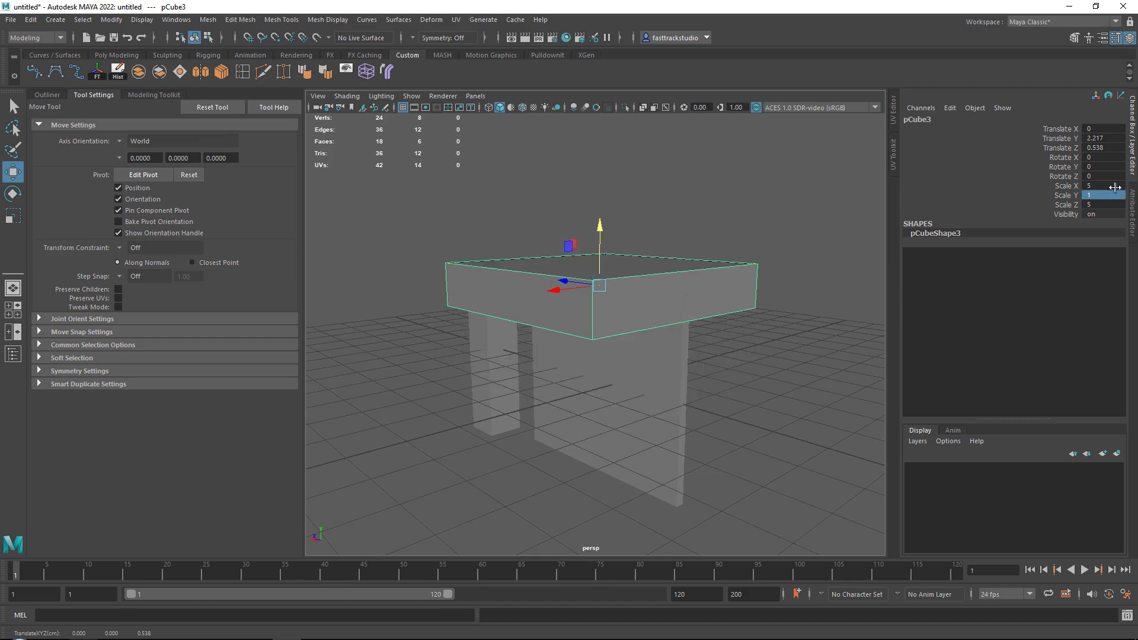
left_click_drag(741, 249, 645, 227, "alt")
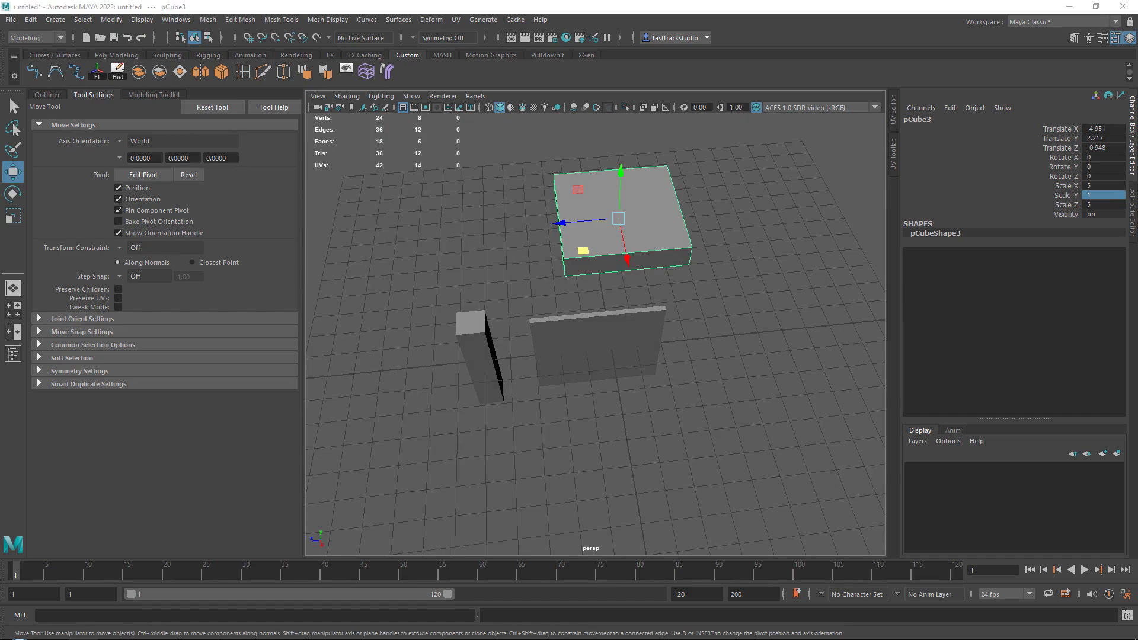
Switch to Unreal Engine and inspect the scale of the round pillar in the blockout.
key("alt+Tab")
right_click_drag(579, 212, 546, 208)
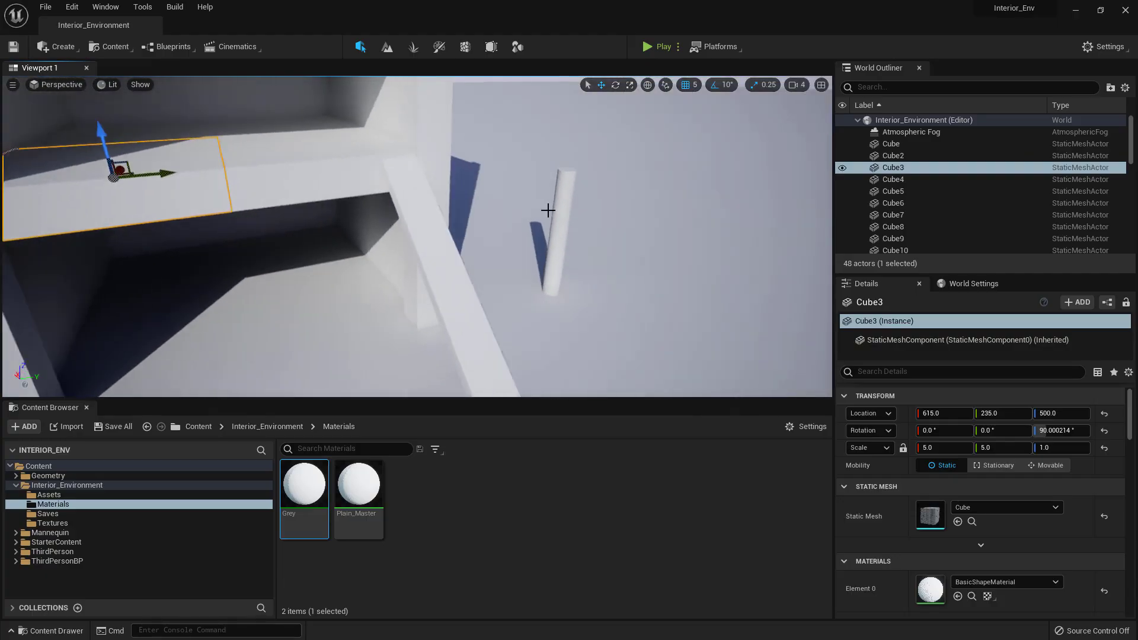
left_click(552, 249)
right_click_drag(721, 291, 710, 255)
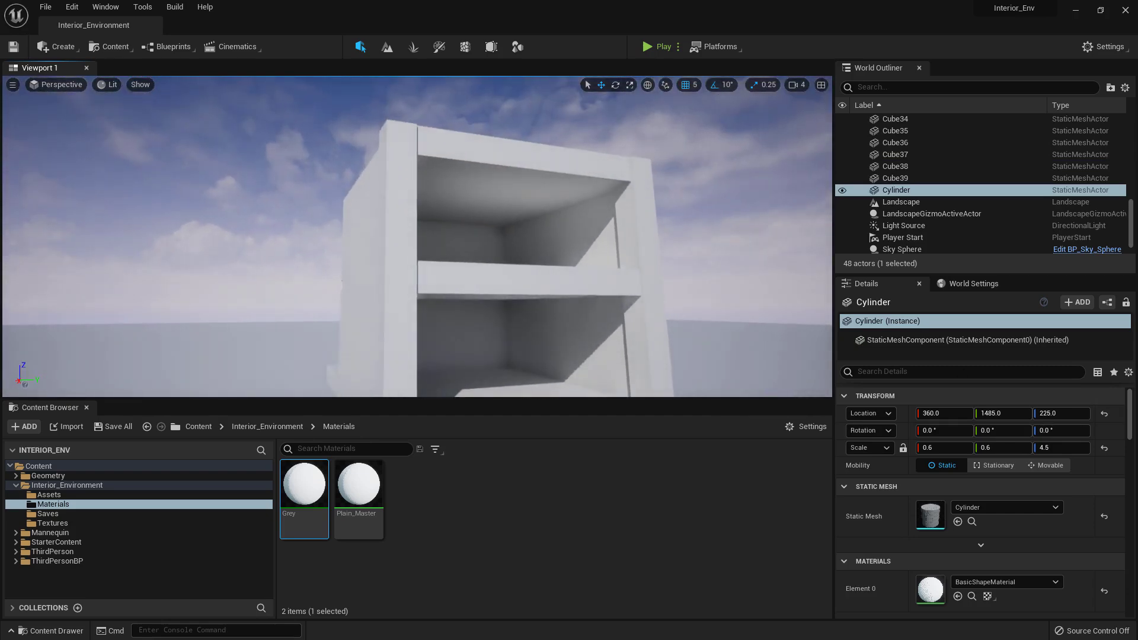
Create a polygon cylinder in the Maya scene beside the wall panel.
key("alt+Tab")
left_click(807, 320)
right_click_drag(751, 290, 699, 290, "shift")
scroll(729, 305, "up", 5)
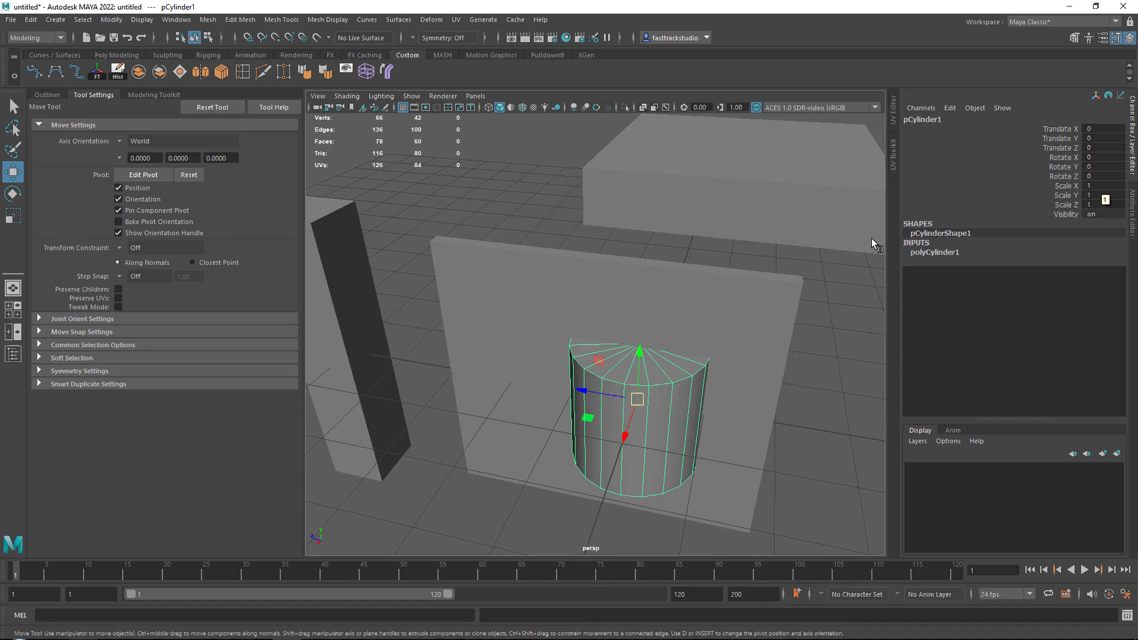
Set the cylinder's scale to 0.6 in X, 5 in Y and 0.6 in Z.
left_click(1104, 195)
double_click(1100, 185)
type("0.6")
key("Return")
left_click(1098, 194)
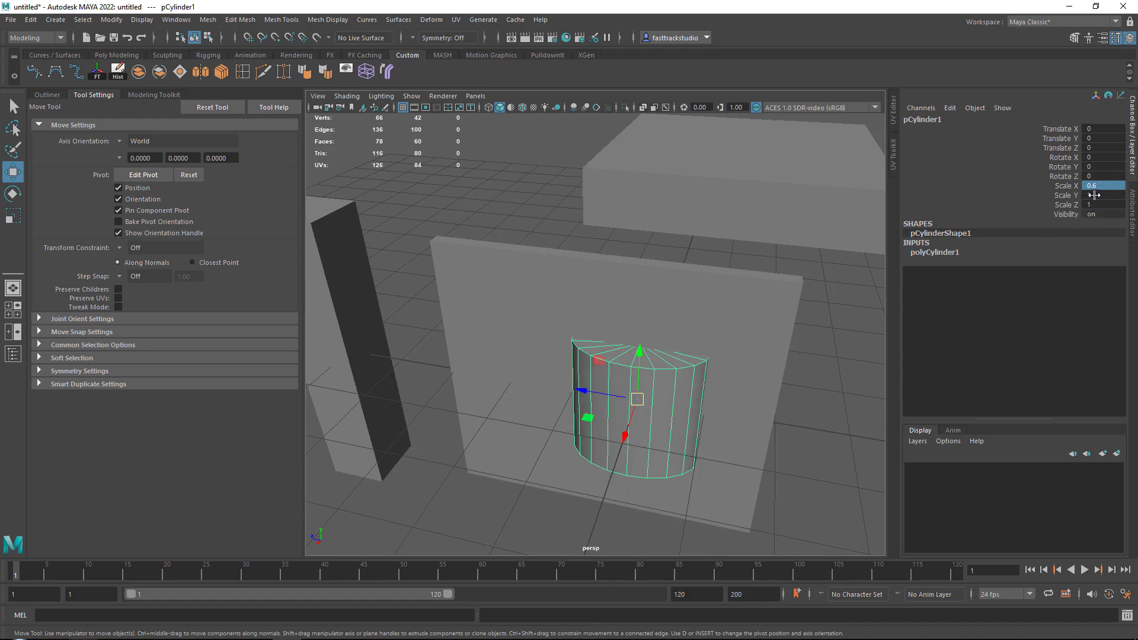
double_click(1099, 194)
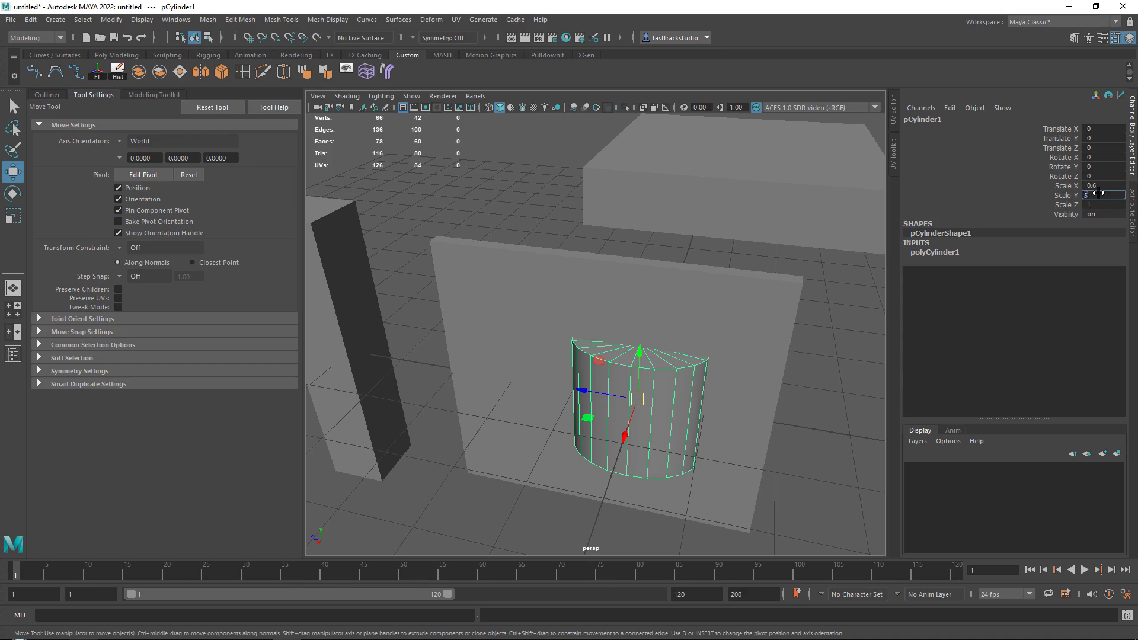
type("5")
key("Return")
left_click(1100, 203)
double_click(1100, 202)
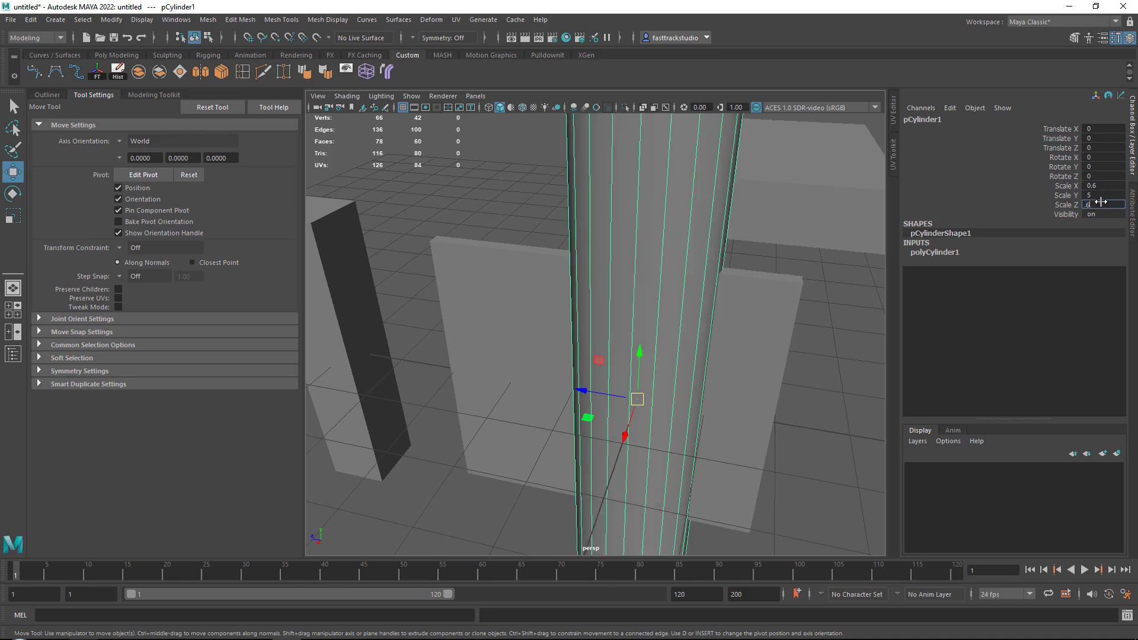
type("0.6")
key("Return")
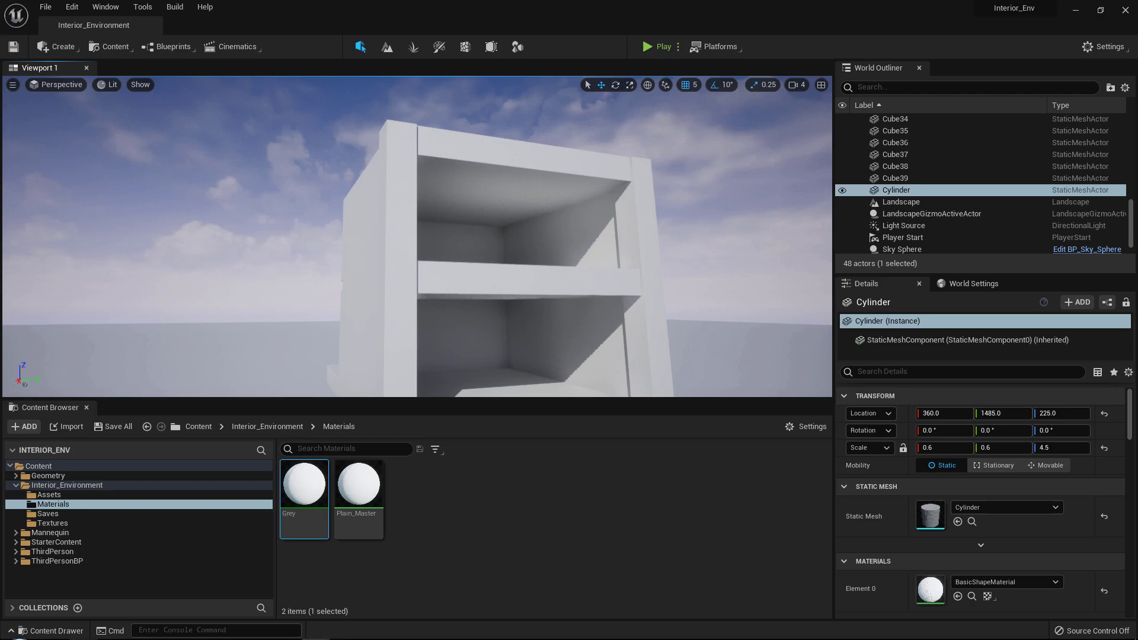
Switch to Unreal Engine and move the round pillar over beneath the first floor of the blockout.
right_click_drag(642, 241, 643, 267)
left_click_drag(620, 290, 458, 307)
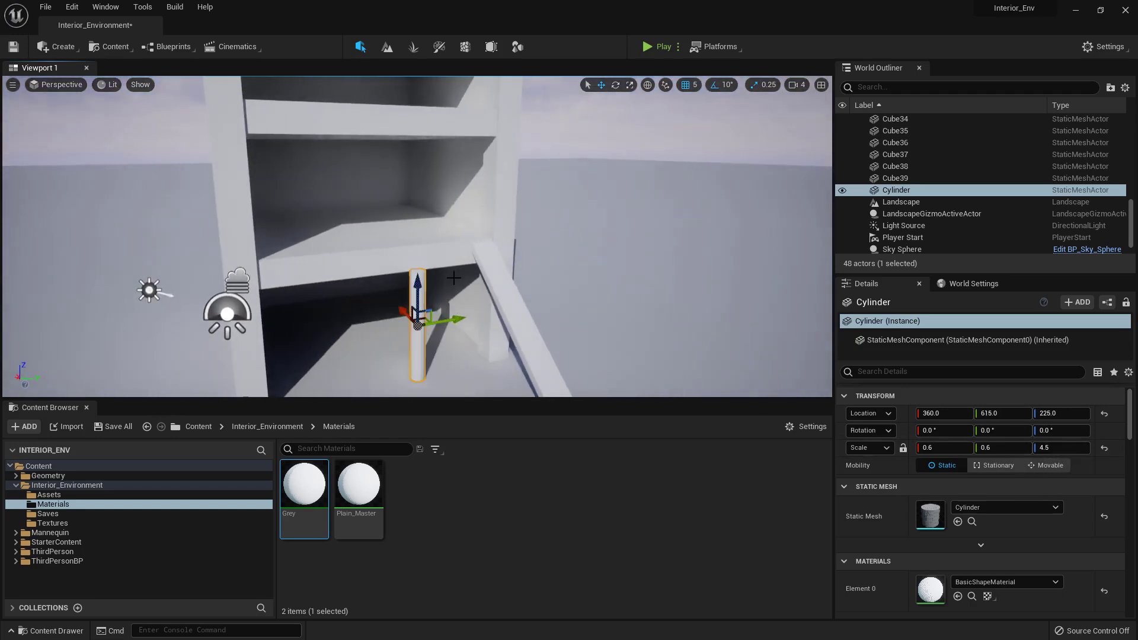
right_click_drag(454, 278, 435, 311)
left_click_drag(426, 279, 401, 271)
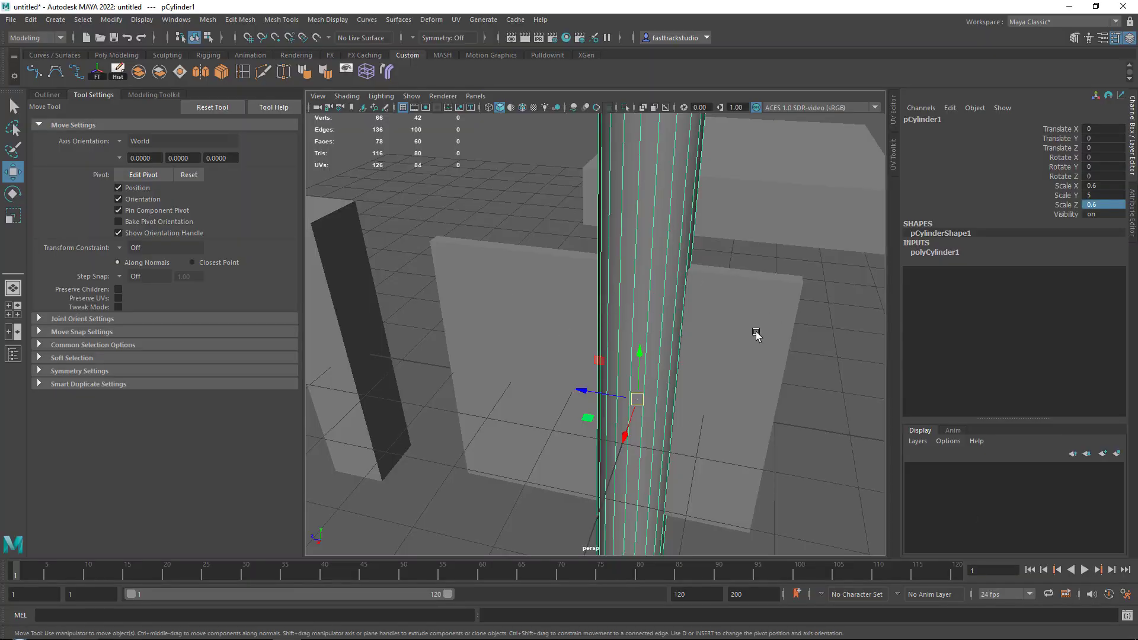
Set the cylinder's Y scale to 4.5 in Maya and frame it in the viewport.
double_click(1107, 195)
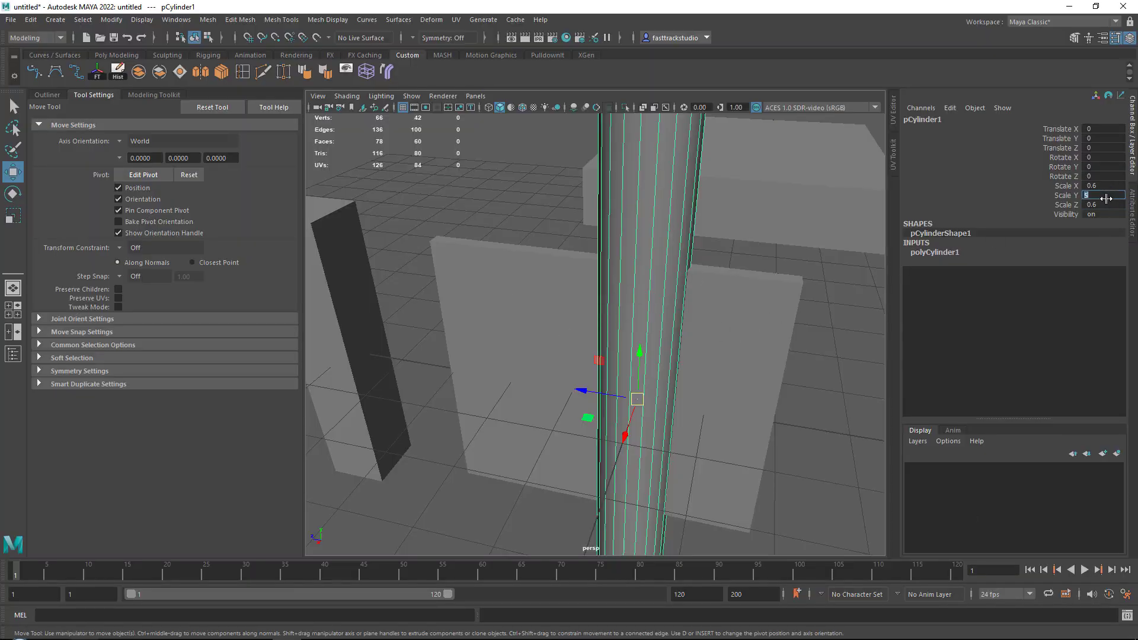
type("4.5")
key("Return")
key("f")
middle_click_drag(622, 310, 607, 326, "alt")
scroll(614, 333, "up", 5)
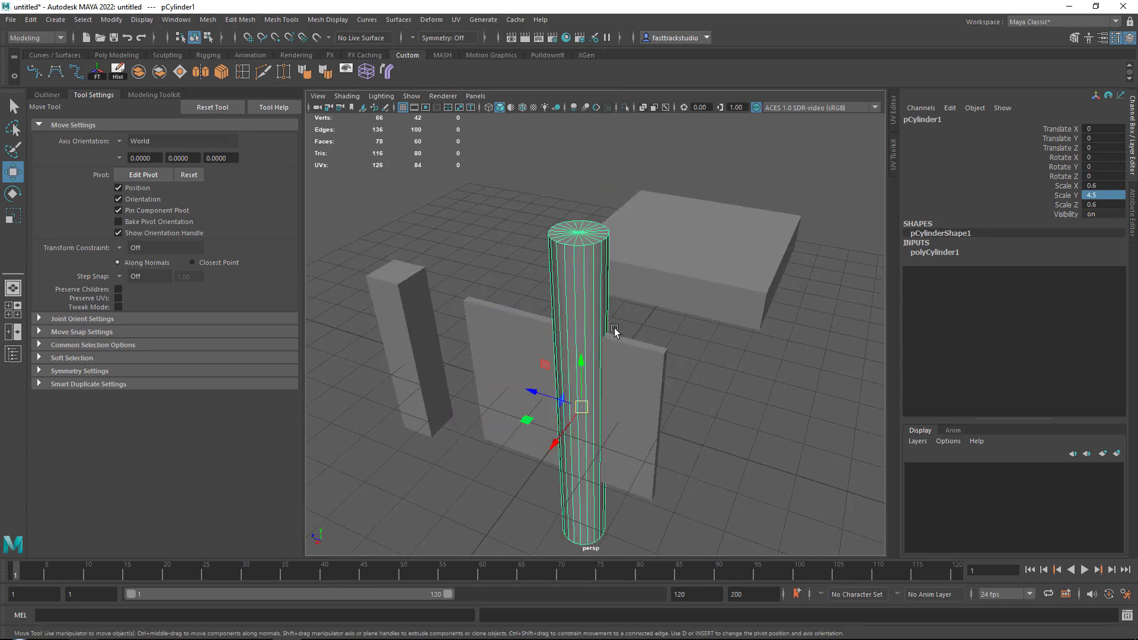
Delete the scaled cylinder and create a new default polygon cylinder in its place.
left_click_drag(615, 334, 576, 270, "alt")
key("Delete")
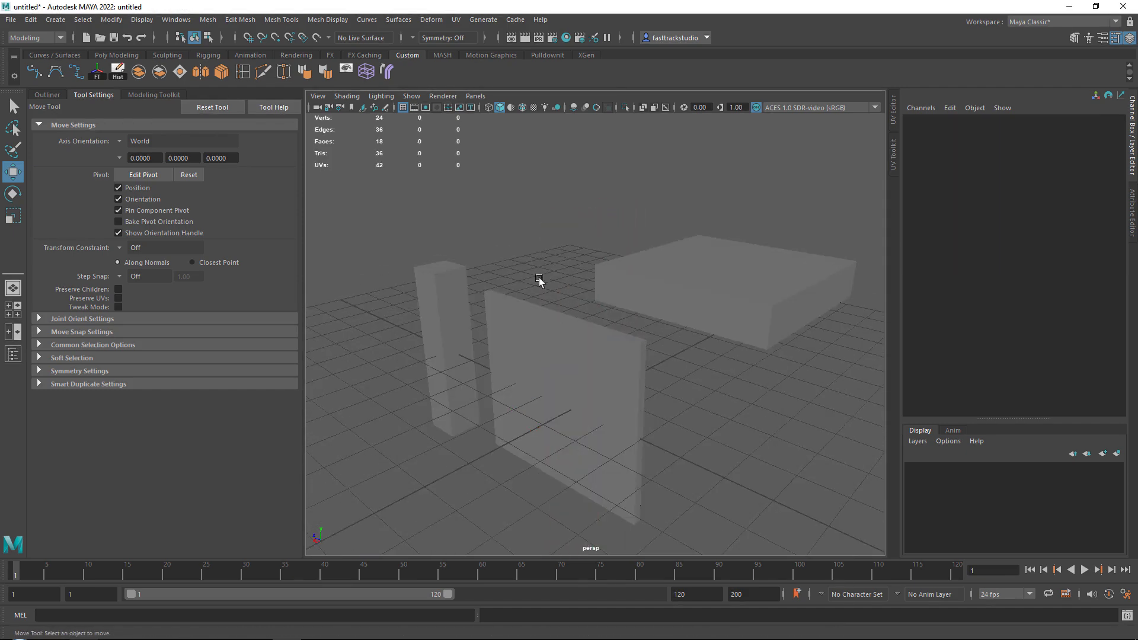
right_click(553, 209, "shift")
left_click(581, 335)
left_click(716, 301)
left_click(412, 317)
right_click_drag(550, 209, 491, 211, "shift")
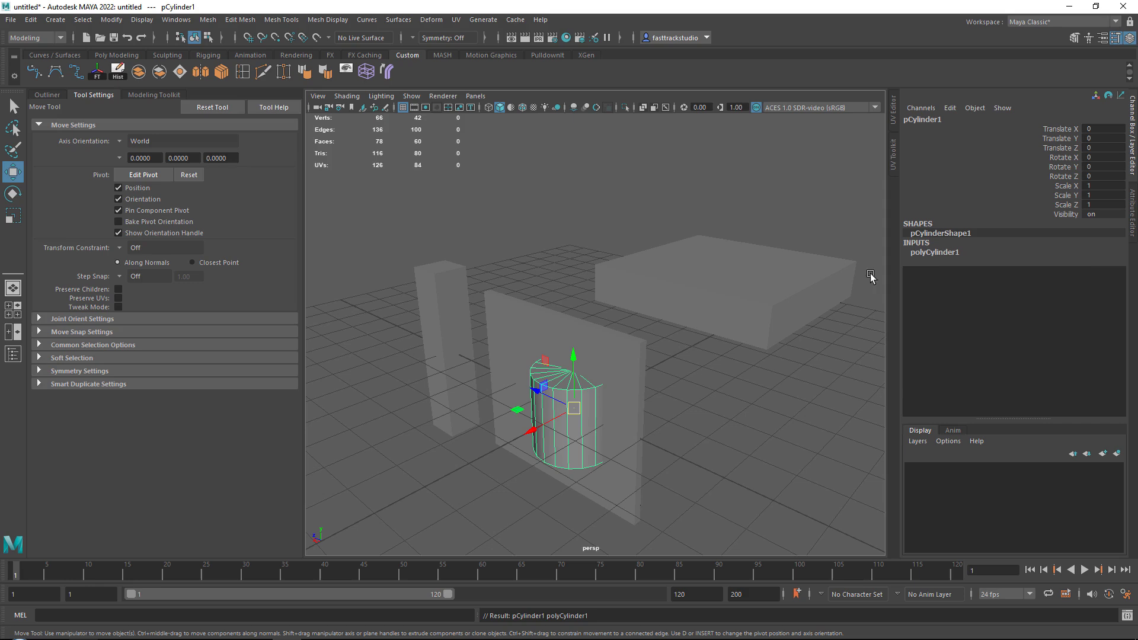
Set the cylinder's radius to 0.6 and height to 4.5, and move it beside the wall to about -3.8 in Z.
left_click(936, 254)
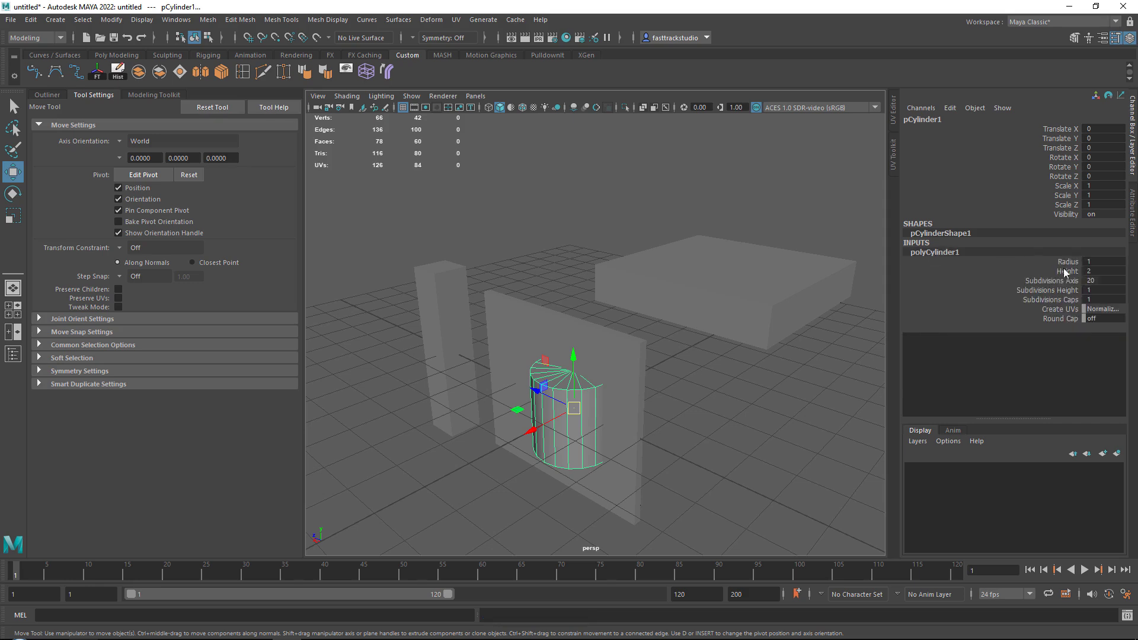
left_click(1106, 262)
type("0.6")
key("Return")
left_click(1104, 270)
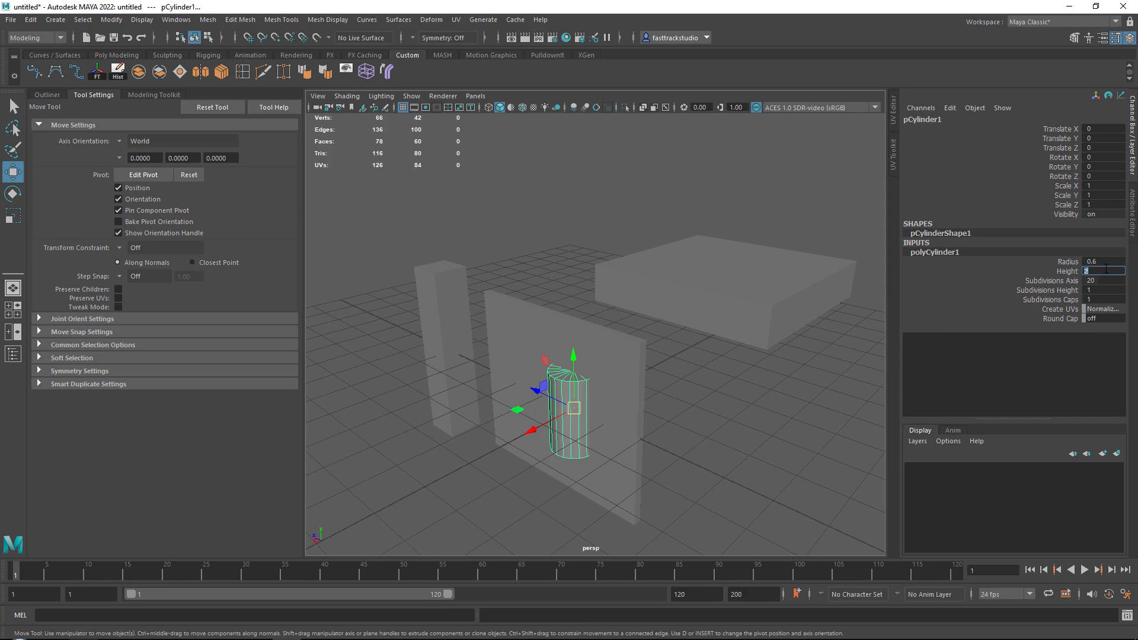
type("4.5")
key("Return")
left_click_drag(617, 367, 678, 345, "alt")
scroll(599, 356, "down", 5)
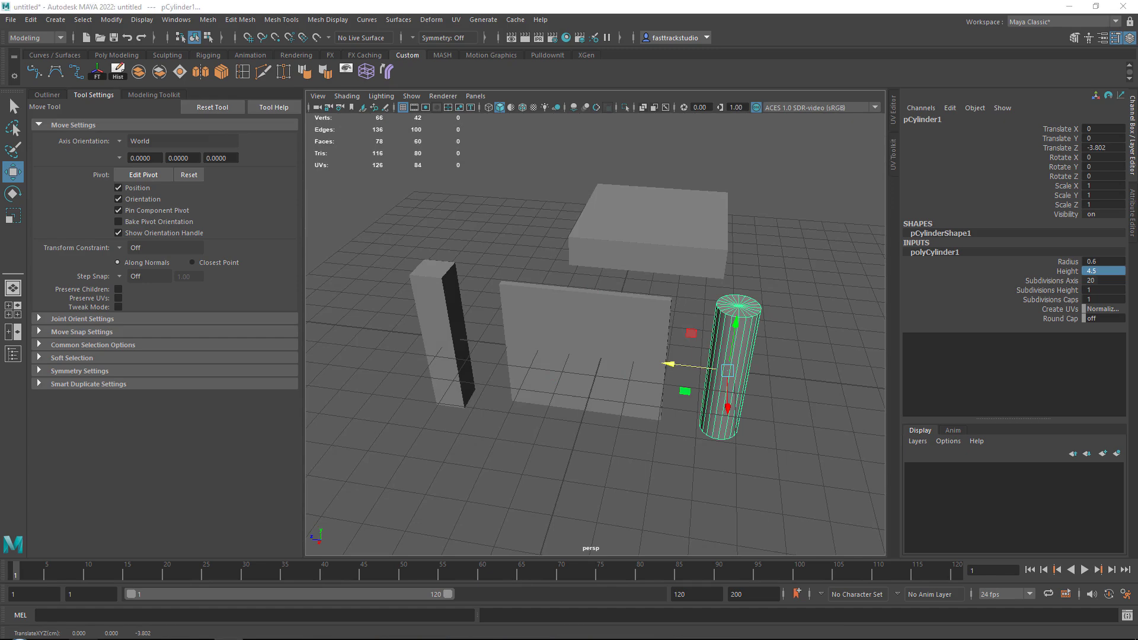
Switch to Asset_List.txt in Notepad++, append "-b" to the Wall_Modular_Plain line, and clear the window out of the way of Maya.
left_click_drag(1137, 356, 437, 78)
scroll(403, 221, "up", 3)
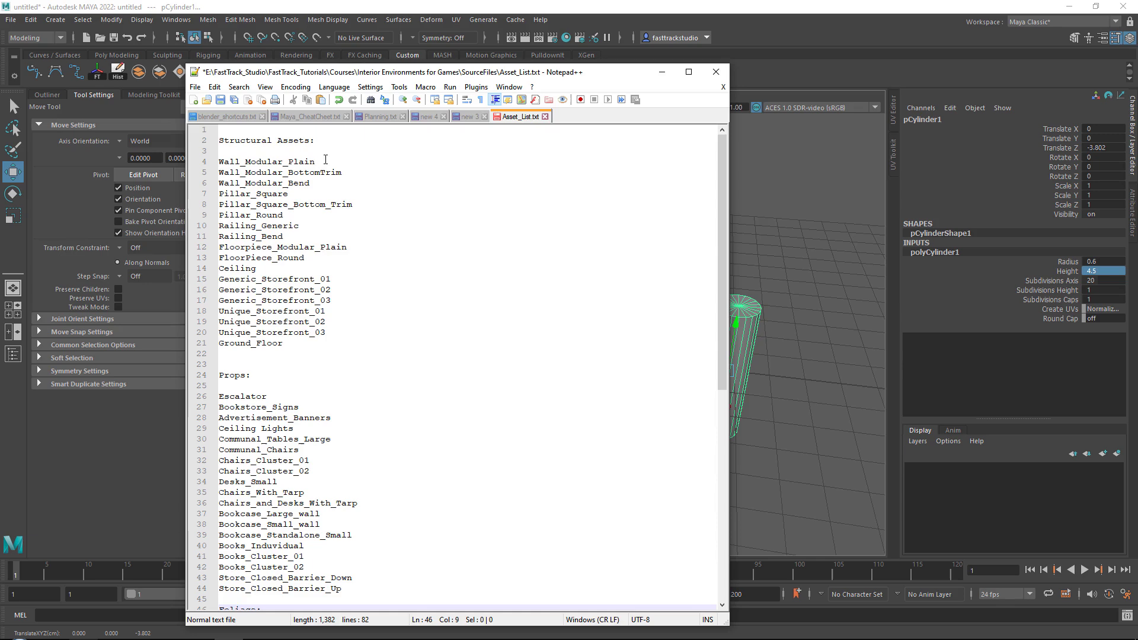
left_click(330, 162)
type("-b")
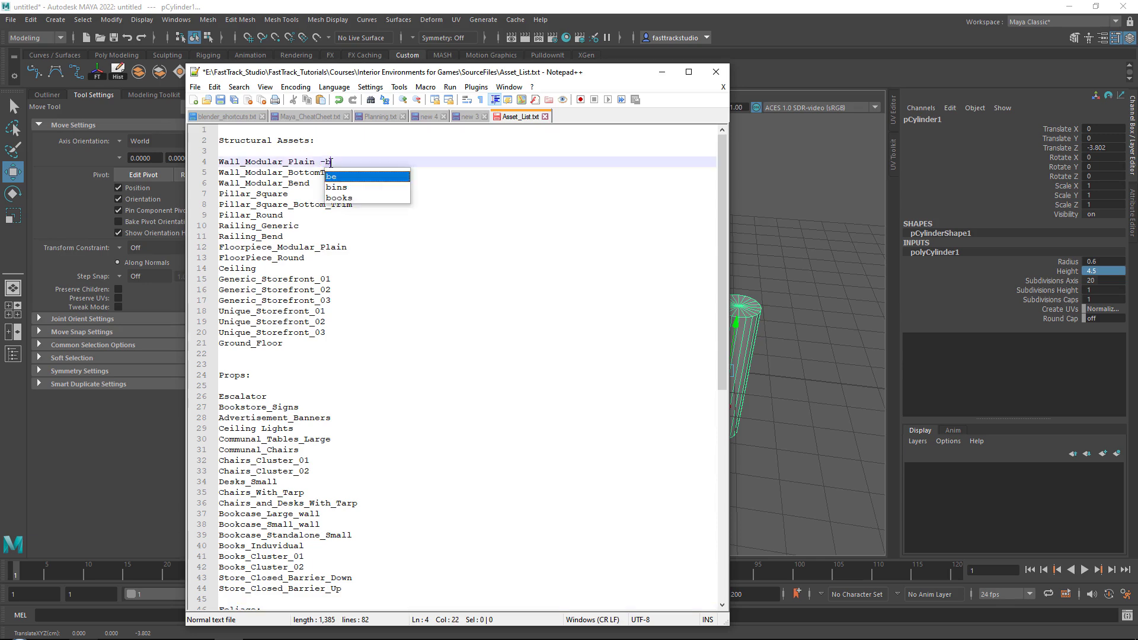
left_click(353, 151)
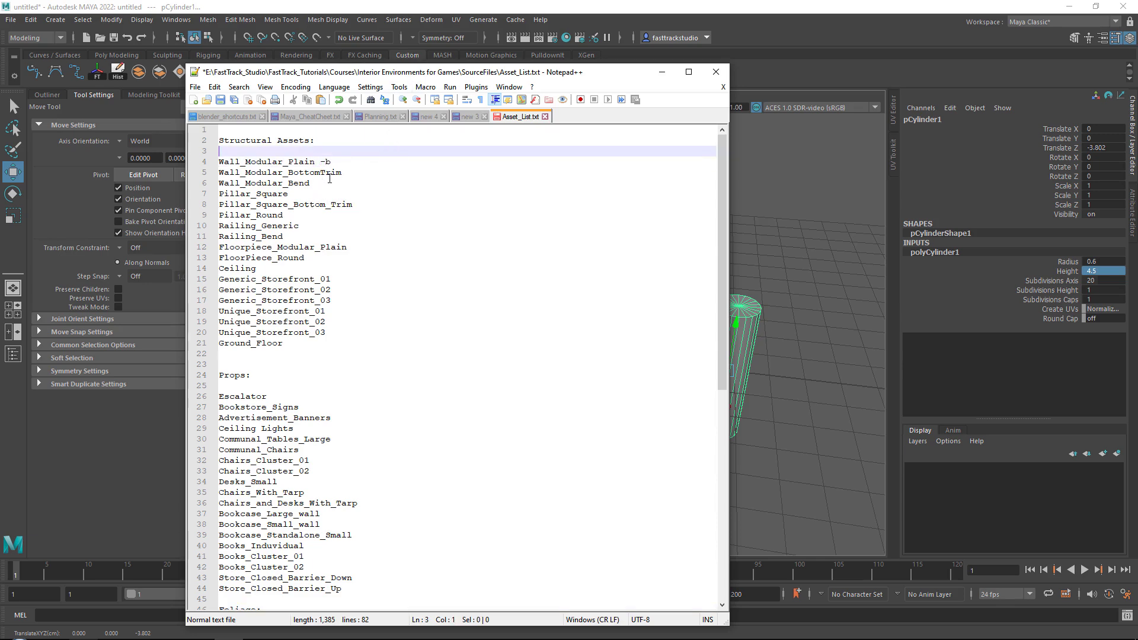
left_click(353, 173)
left_click_drag(413, 73, 0, 73)
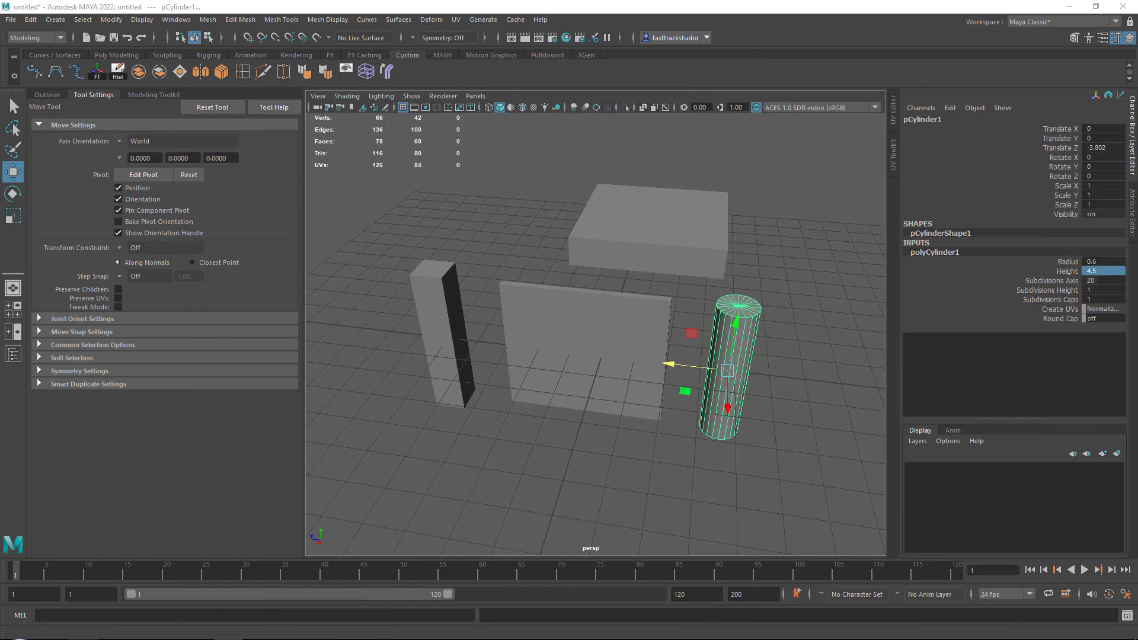
Duplicate the plain wall and move the copy out in front of the original to about 2.24 in X.
left_click(604, 333)
scroll(490, 390, "up", 8)
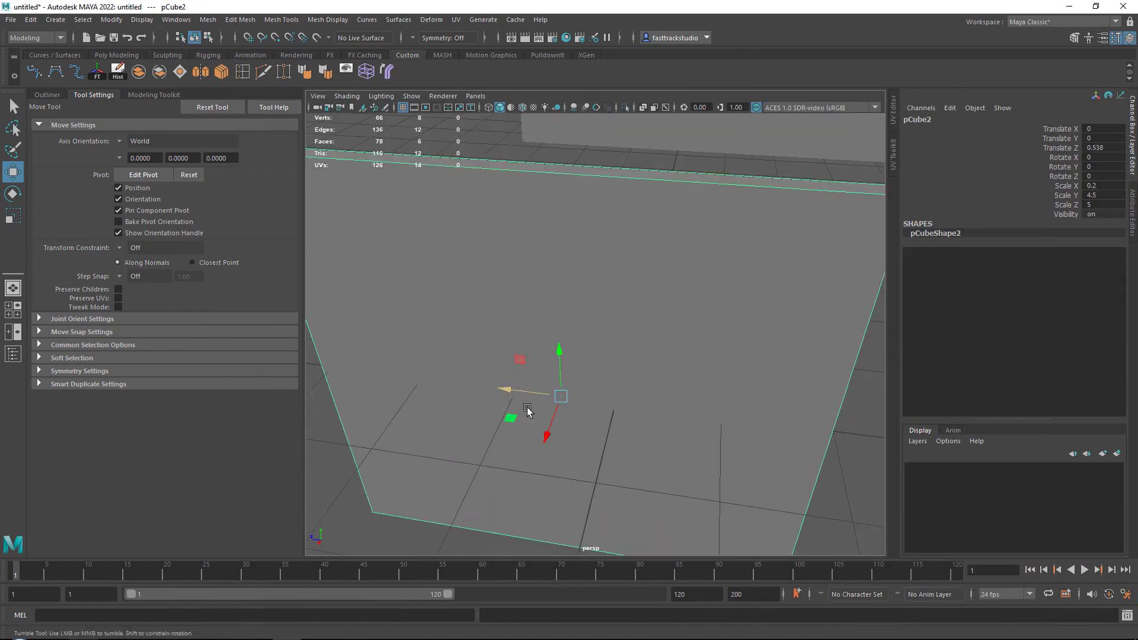
left_click_drag(526, 408, 606, 418, "alt")
scroll(605, 420, "down", 5)
middle_click_drag(604, 427, 625, 307, "alt")
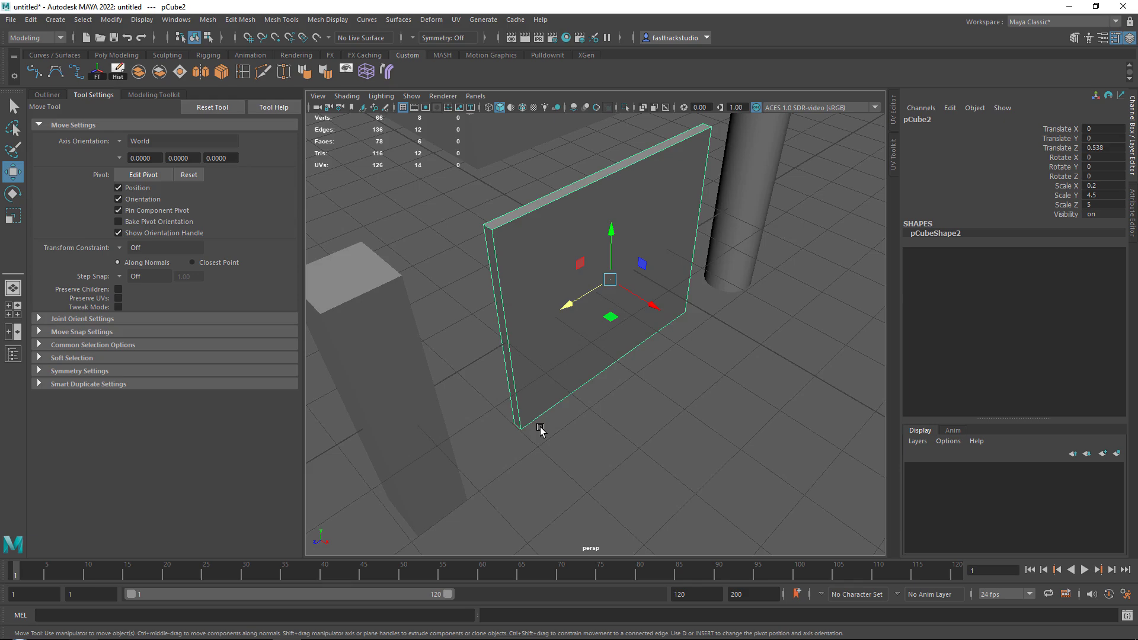
left_click_drag(539, 418, 547, 366, "alt")
scroll(528, 423, "up", 5)
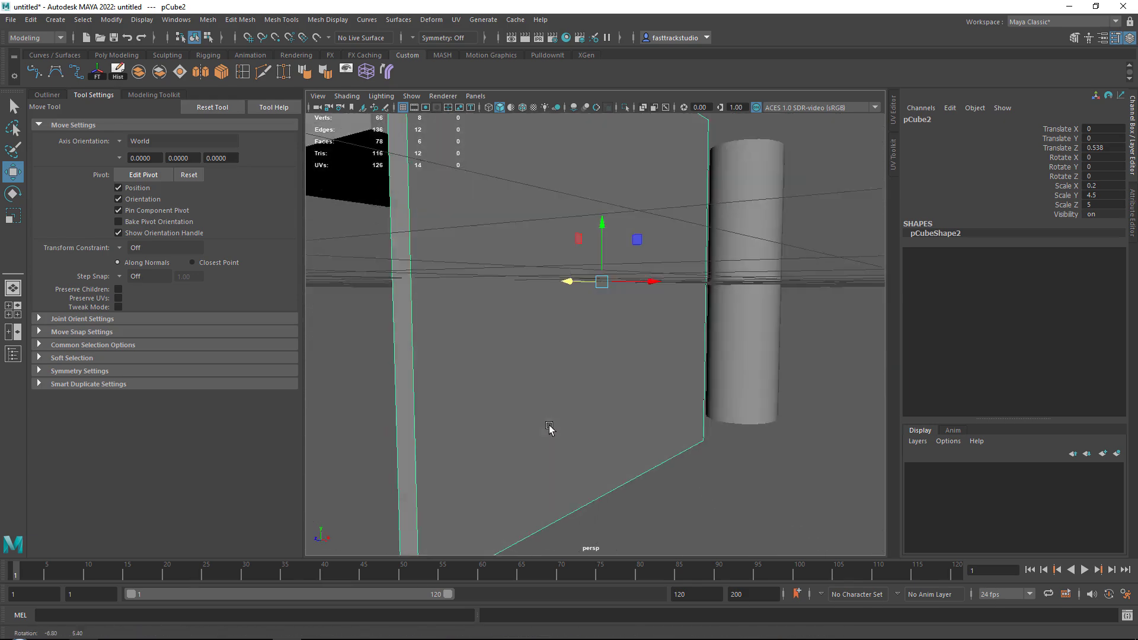
scroll(553, 428, "down", 6)
mouse_move(613, 343)
left_mouse_down("alt")
mouse_move(635, 368)
mouse_move(633, 403)
mouse_move(713, 394)
left_mouse_up("alt")
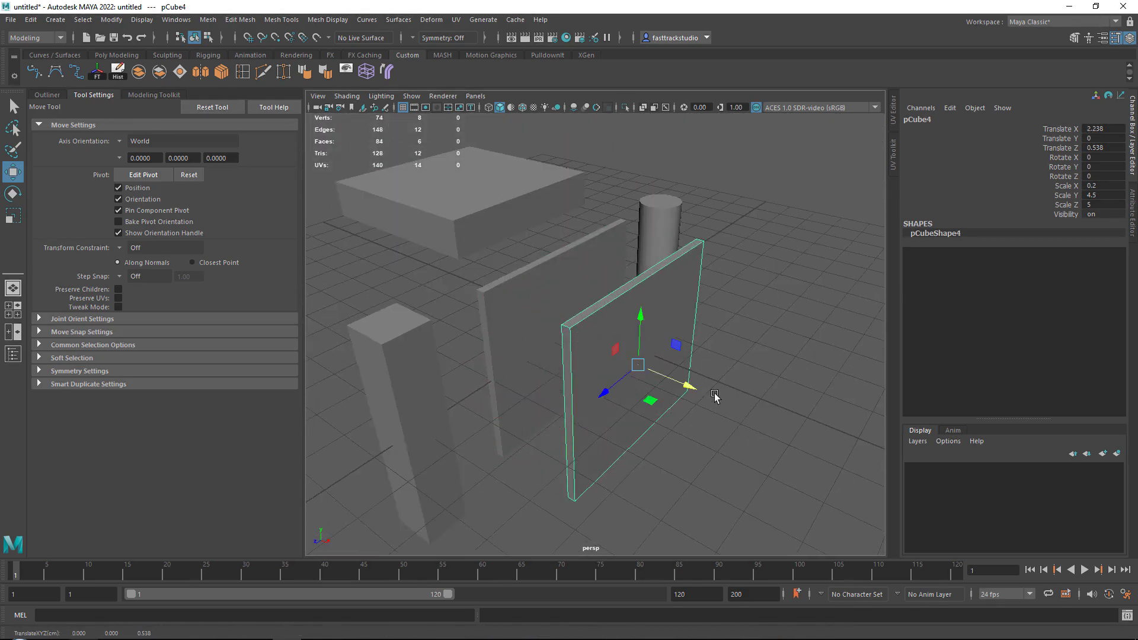
Insert a horizontal edge loop near the base of the duplicated wall and raise it to about -2.03 in Y.
middle_click_drag(633, 336, 608, 256, "alt")
scroll(615, 308, "up", 5)
left_click_drag(606, 350, 612, 308, "alt")
middle_click_drag(530, 398, 549, 308, "alt")
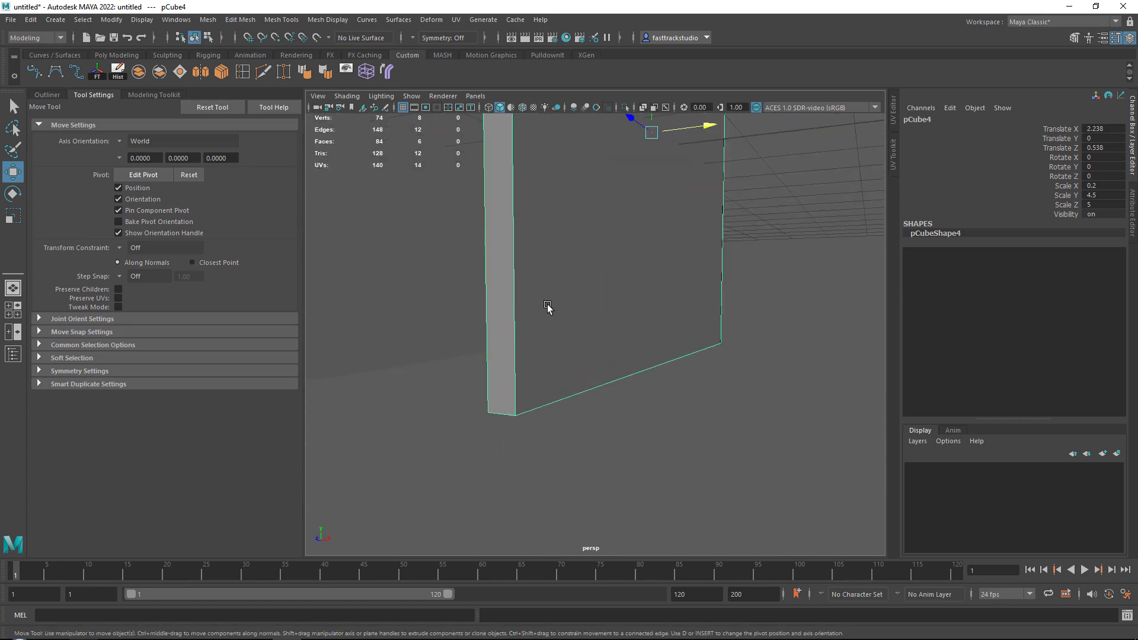
left_click(243, 73)
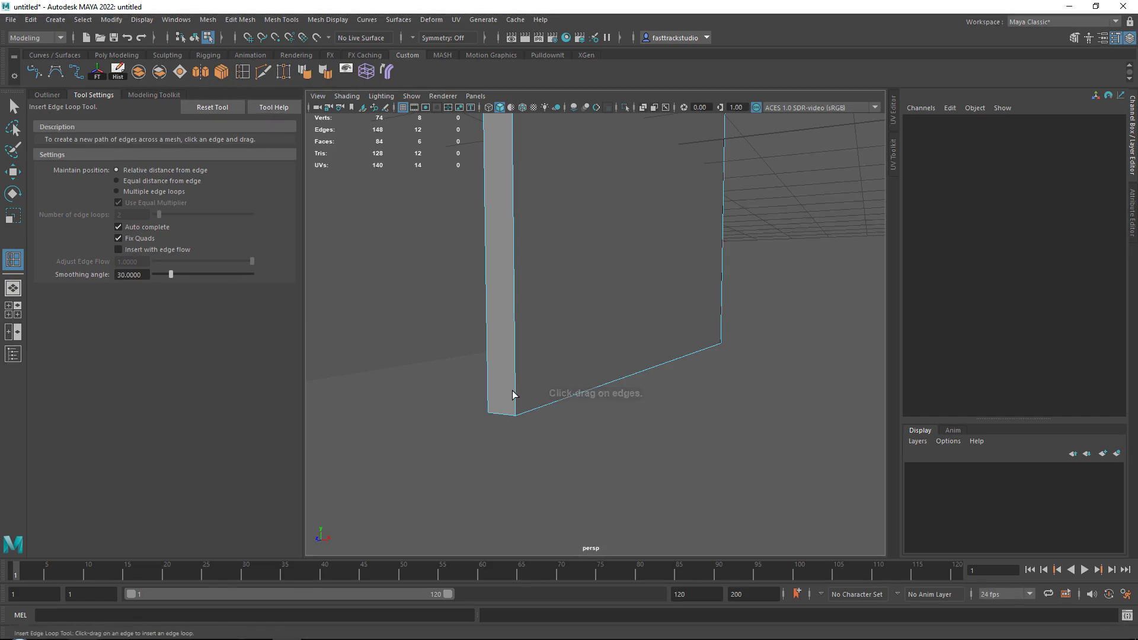
left_click_drag(517, 393, 516, 386)
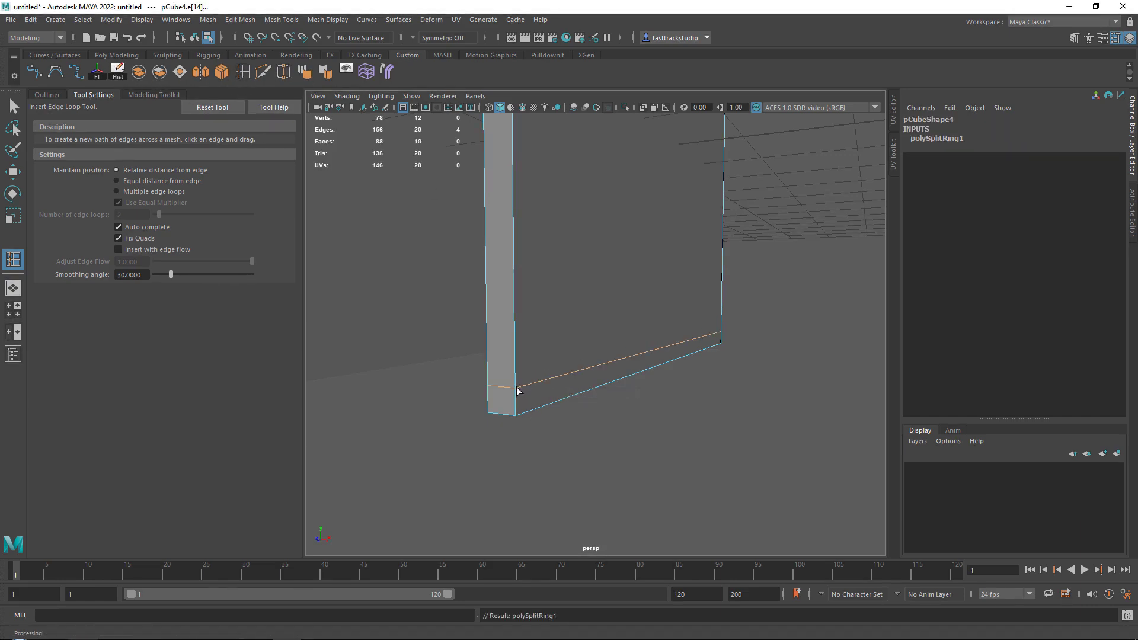
key("w")
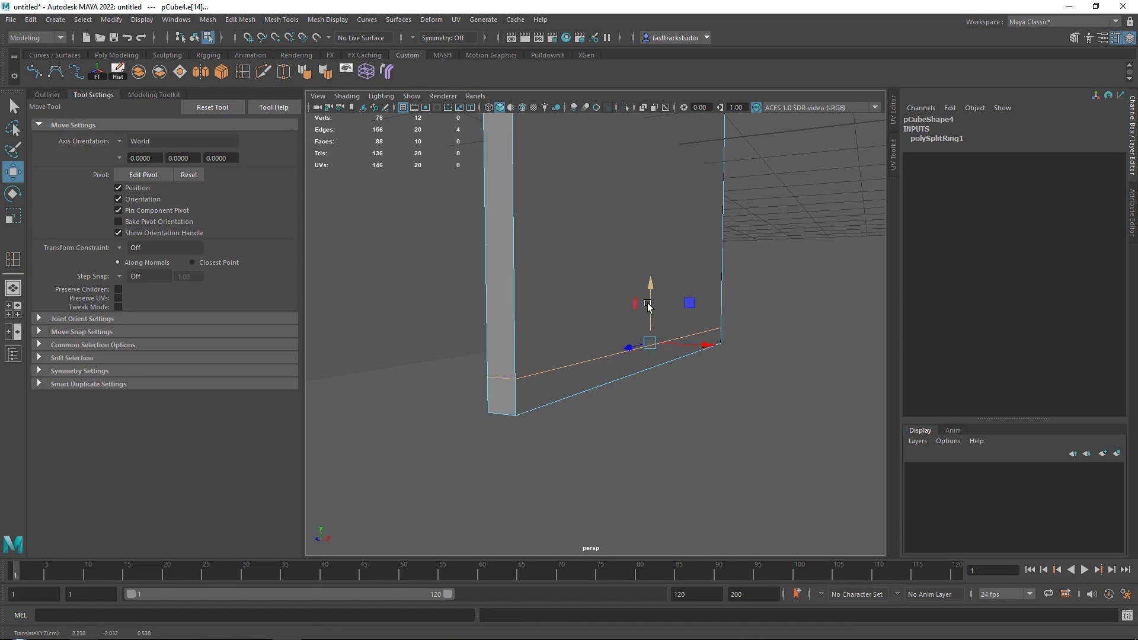
Extrude the duplicated wall's lower front face slightly outward along X as a bottom trim, and return to object mode.
left_click_drag(647, 307, 525, 308, "alt")
right_click(526, 307)
right_click_drag(526, 307, 526, 334)
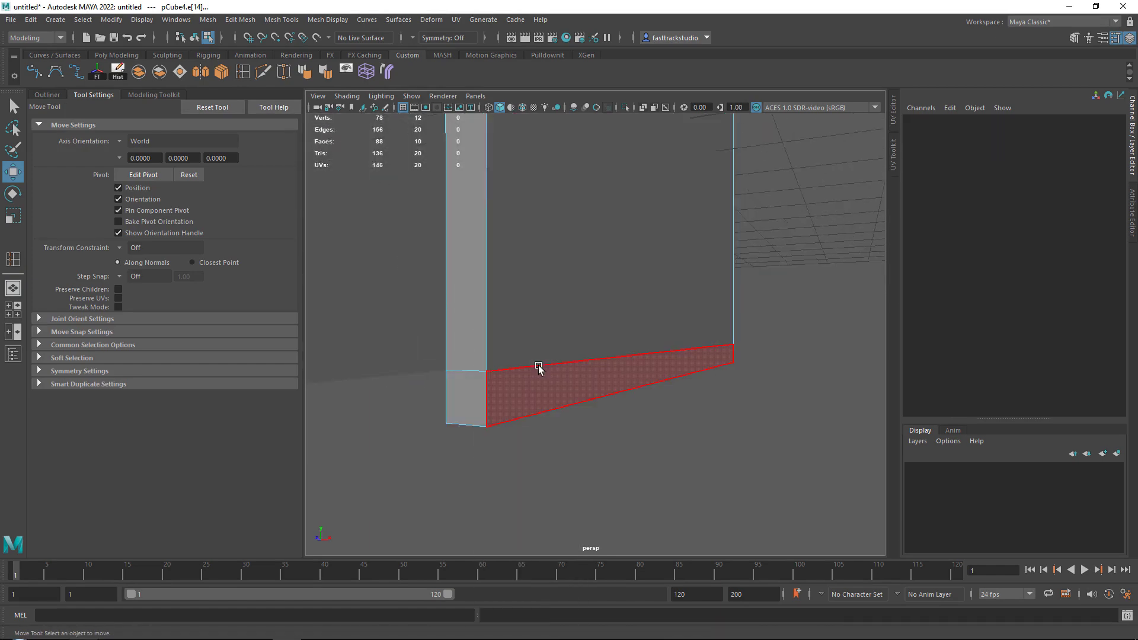
left_click(539, 370)
left_click_drag(752, 370, 785, 385, "alt")
left_click_drag(729, 345, 730, 347, "shift")
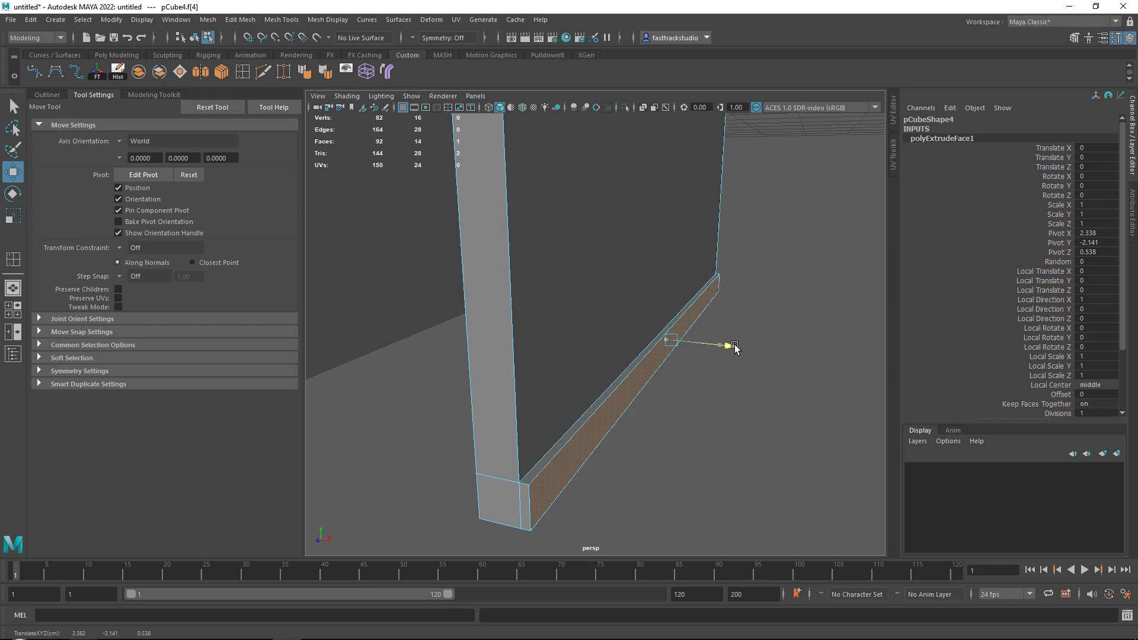
right_click_drag(604, 204, 658, 164)
scroll(658, 164, "down", 5)
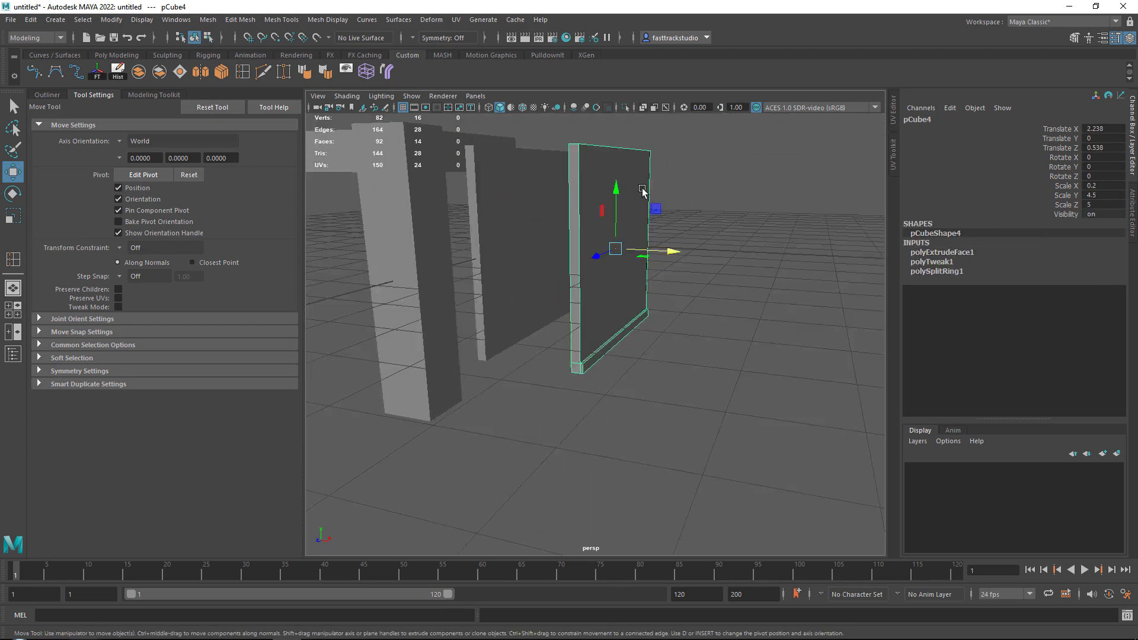
left_click_drag(642, 191, 653, 350, "alt")
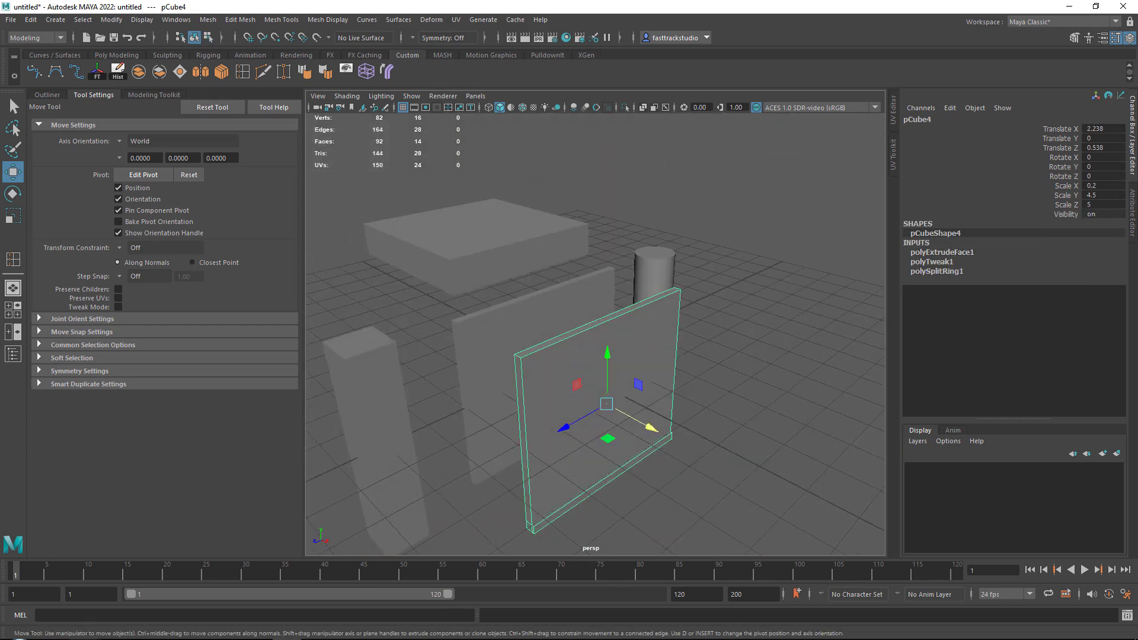
Review the wall bend, square pillar and square pillar with bottom trim entries in the Notepad++ asset list.
key("alt+Tab")
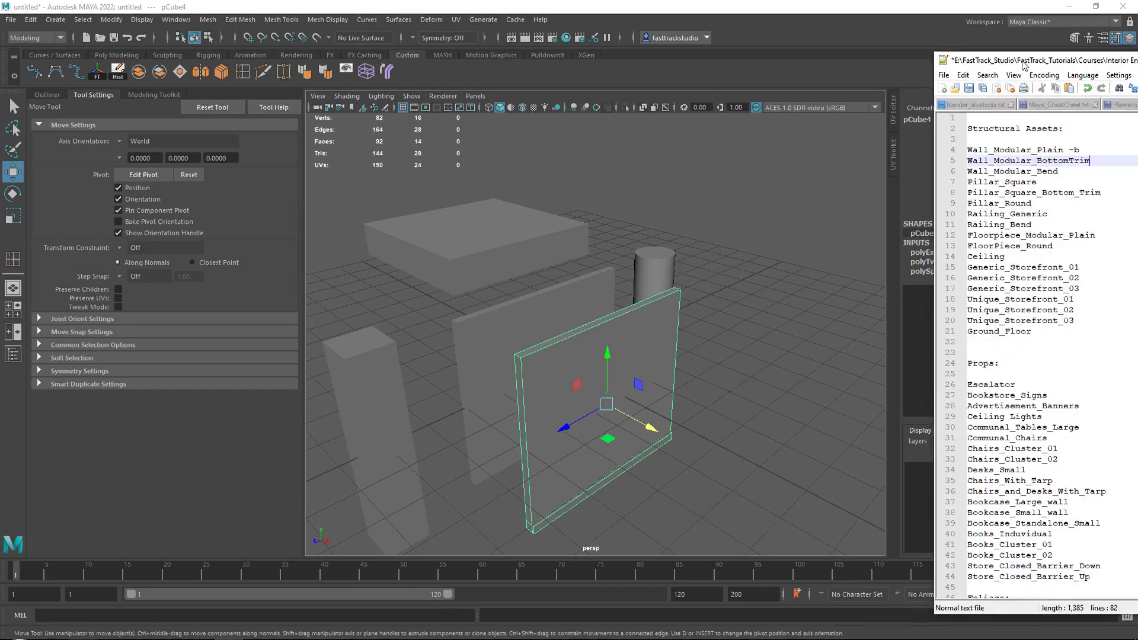
left_click_drag(621, 151, 509, 147)
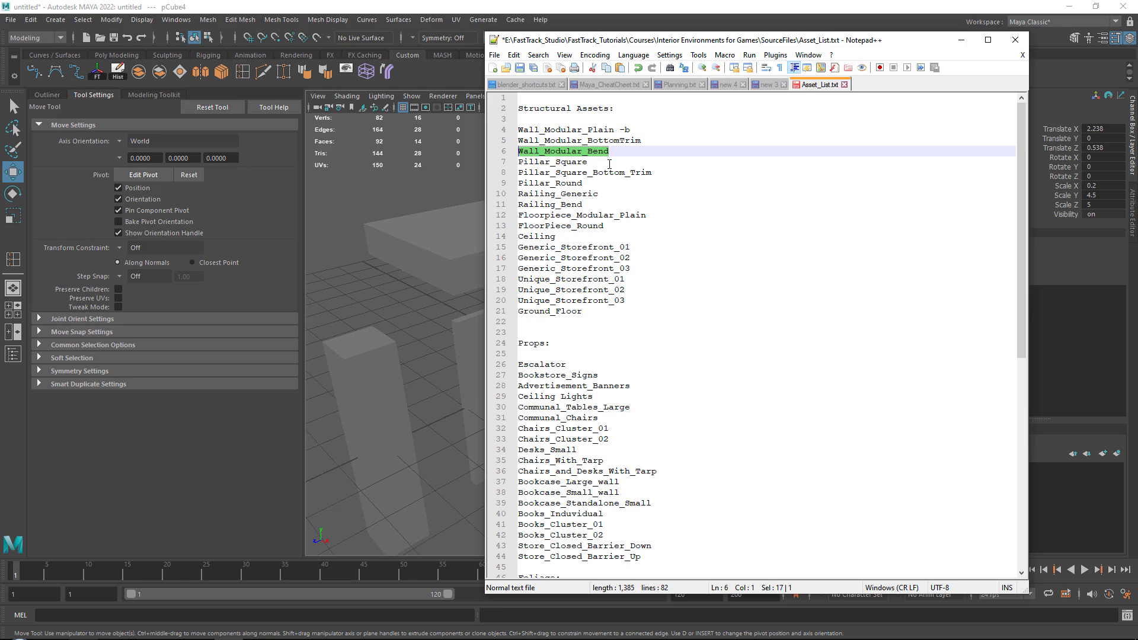
left_click_drag(609, 164, 518, 162)
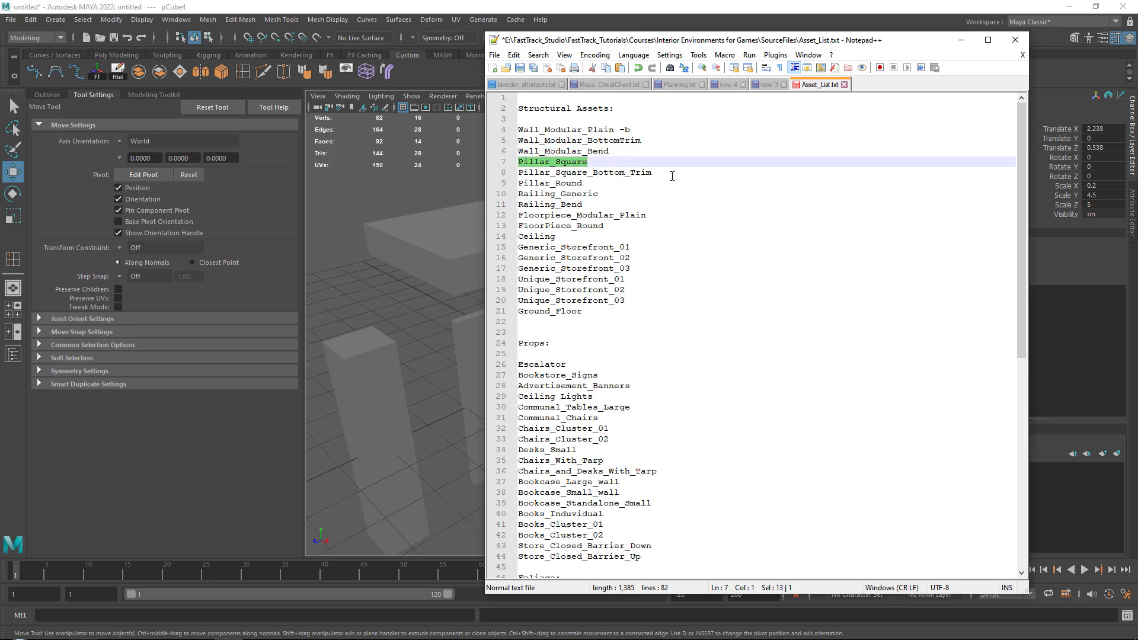
left_click_drag(657, 173, 518, 173)
left_click_drag(704, 40, 1134, 42)
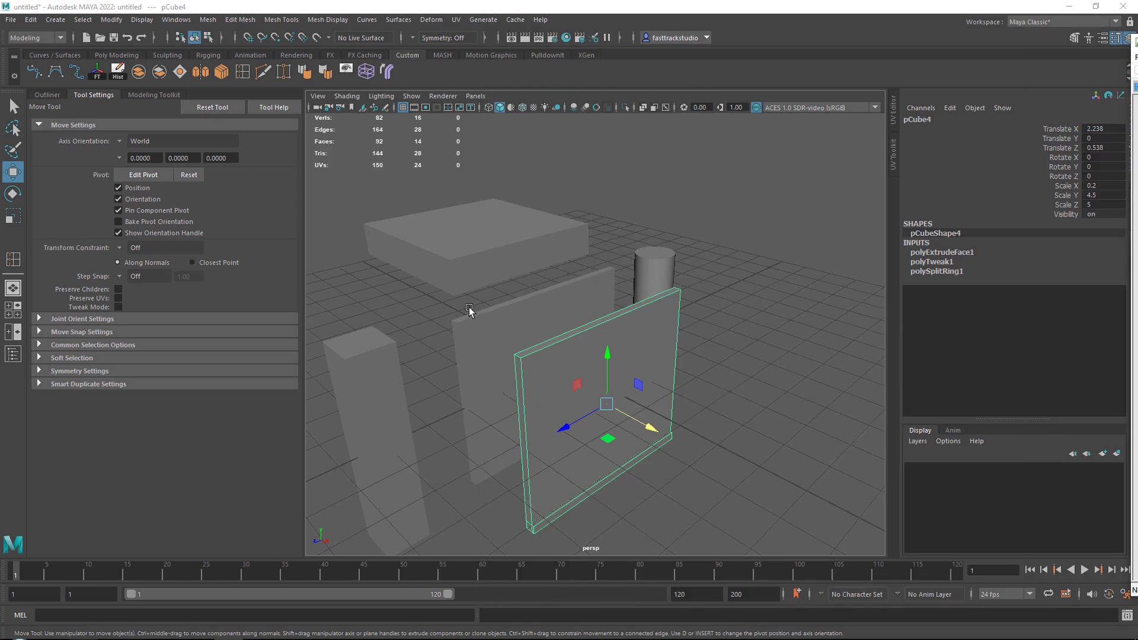
Duplicate the square pillar in Maya and place the copy against the trimmed wall at about X 2.48, Y 0.26, Z 0.2.
left_click(377, 338)
mouse_move(473, 412)
left_mouse_down("alt")
mouse_move(354, 420)
mouse_move(605, 379)
mouse_move(640, 385)
mouse_move(647, 193)
left_mouse_up("alt")
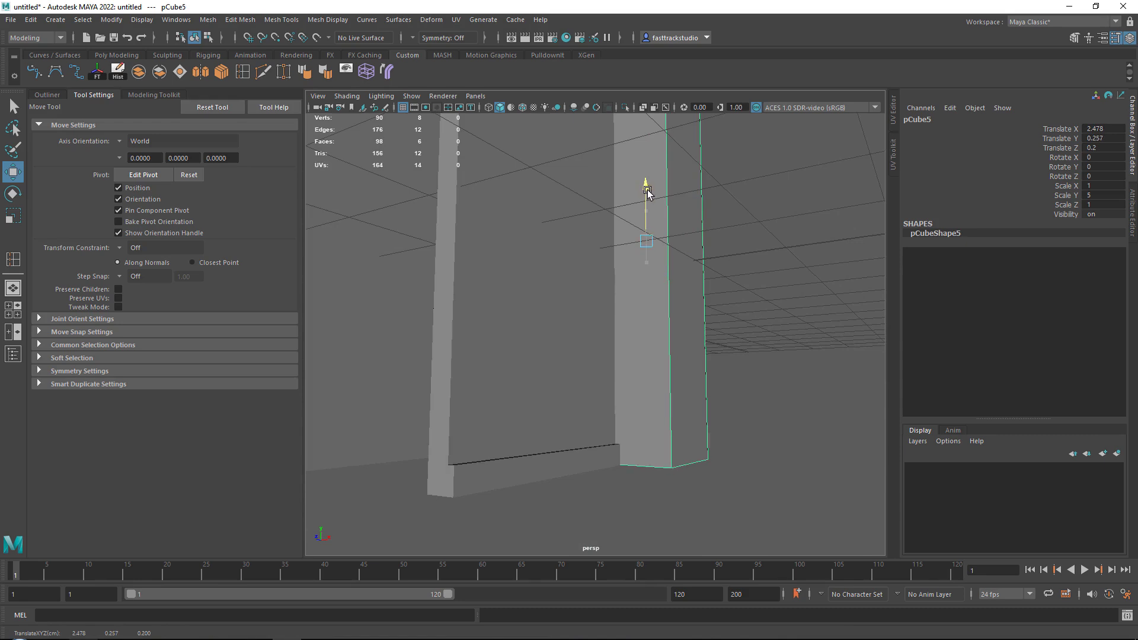
left_click_drag(580, 380, 527, 313, "alt")
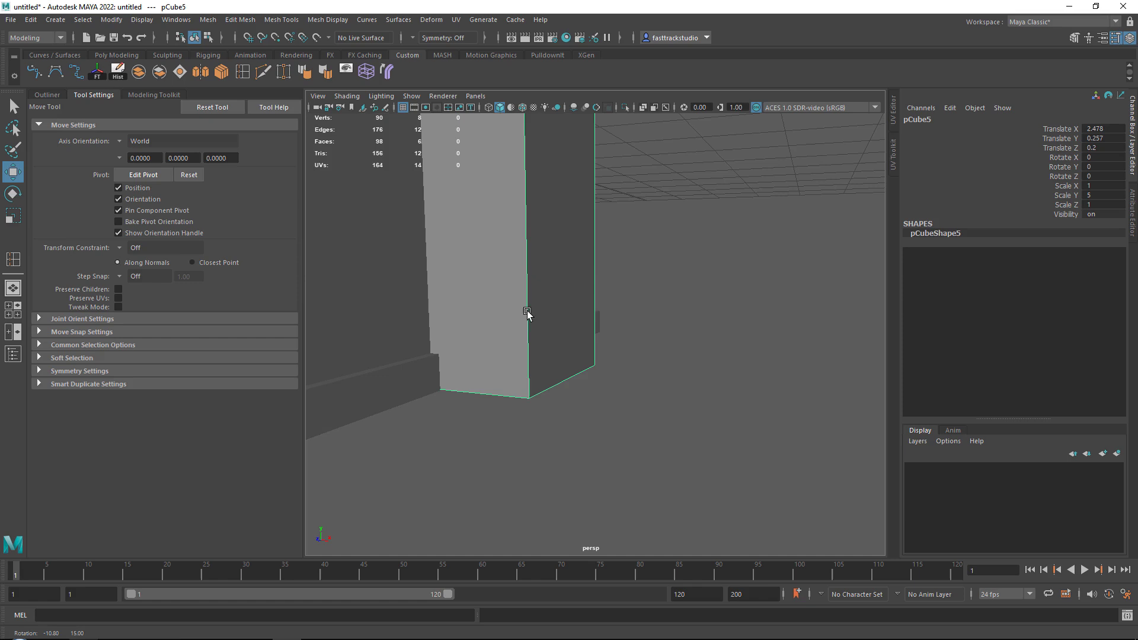
Show wireframe on shaded and insert an edge loop around the duplicated pillar's base, level with the top of the wall trim.
left_click(522, 108)
left_click_drag(517, 135, 594, 245, "alt")
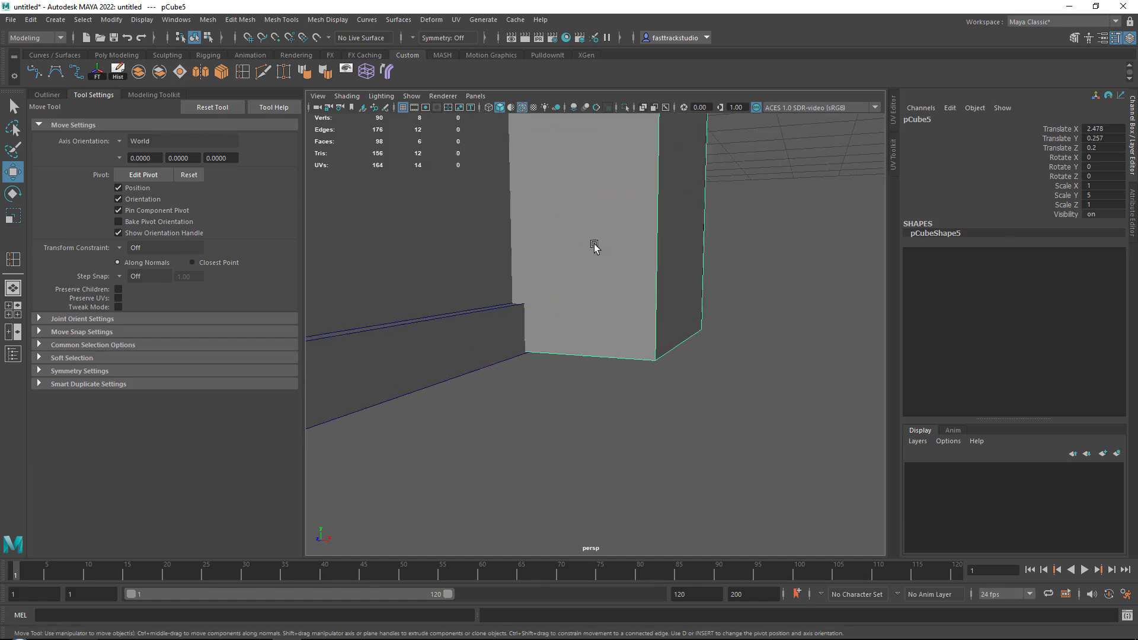
left_click(243, 73)
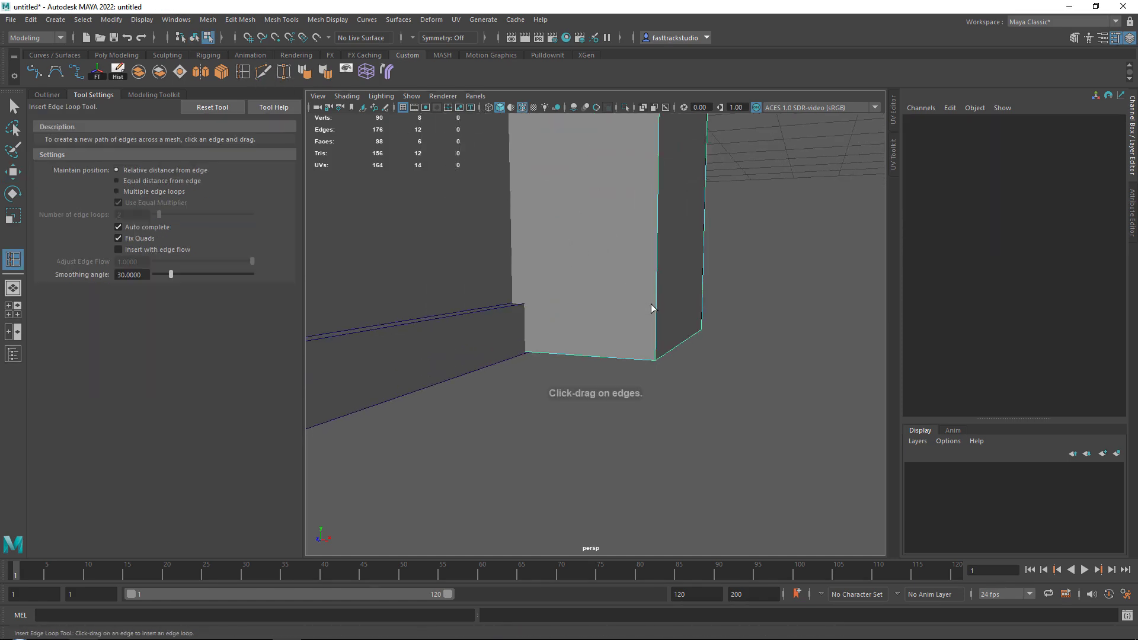
left_click_drag(657, 306, 659, 309)
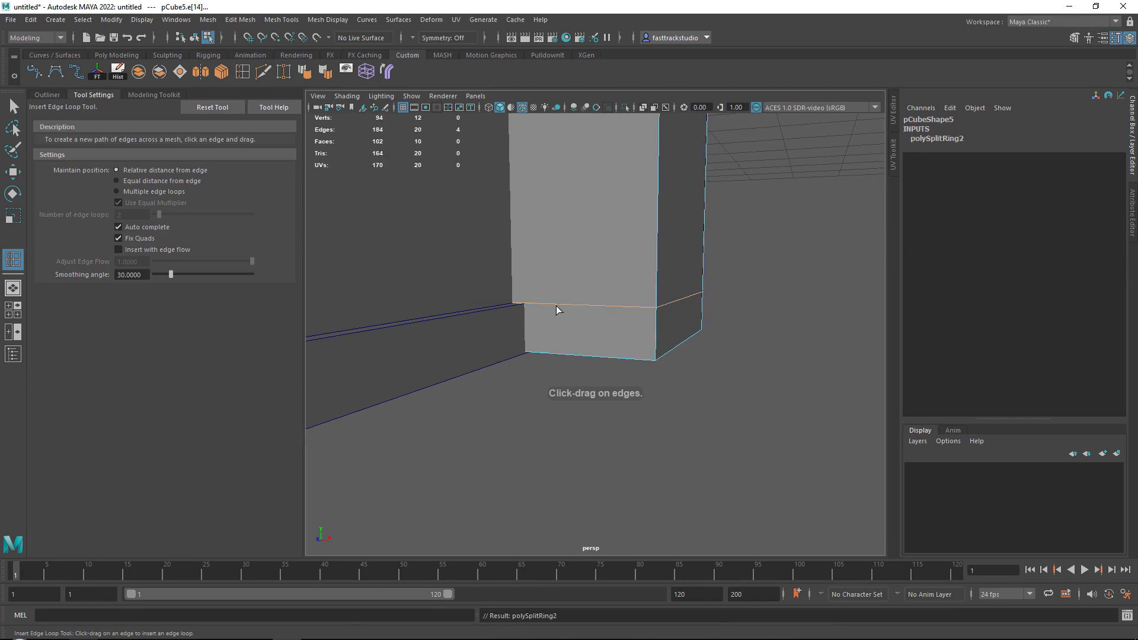
key("w")
scroll(563, 296, "up", 3)
left_click_drag(579, 221, 579, 217)
Extrude the ring of four lower side faces of the duplicated pillar outward as a bottom trim, and return to object mode.
key("F11")
left_click(626, 308)
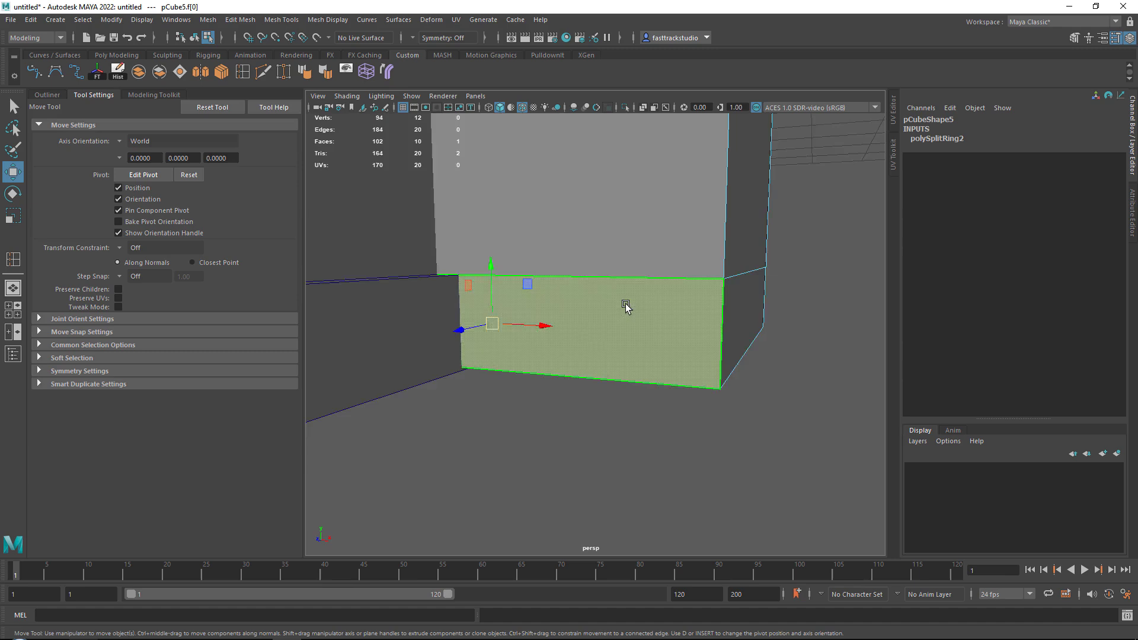
left_click_drag(627, 308, 602, 360, "alt")
double_click(601, 362, "shift")
mouse_move(741, 364)
left_mouse_down("alt")
mouse_move(655, 360)
mouse_move(735, 364)
left_mouse_up("alt")
scroll(611, 375, "up", 3)
key("ctrl+e")
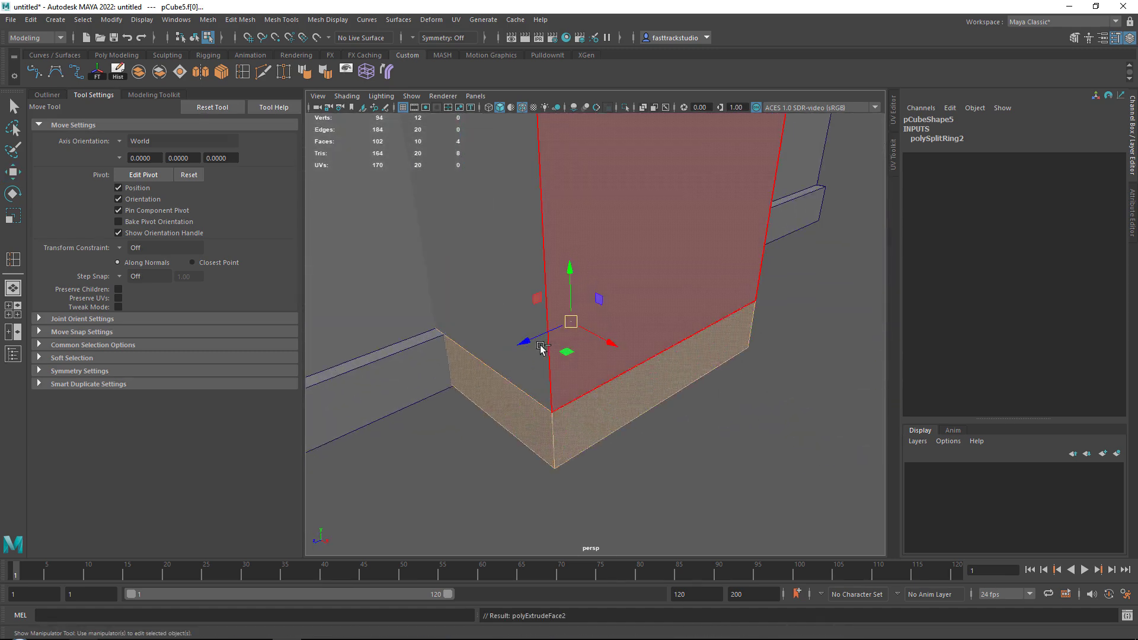
scroll(632, 333, "down", 5)
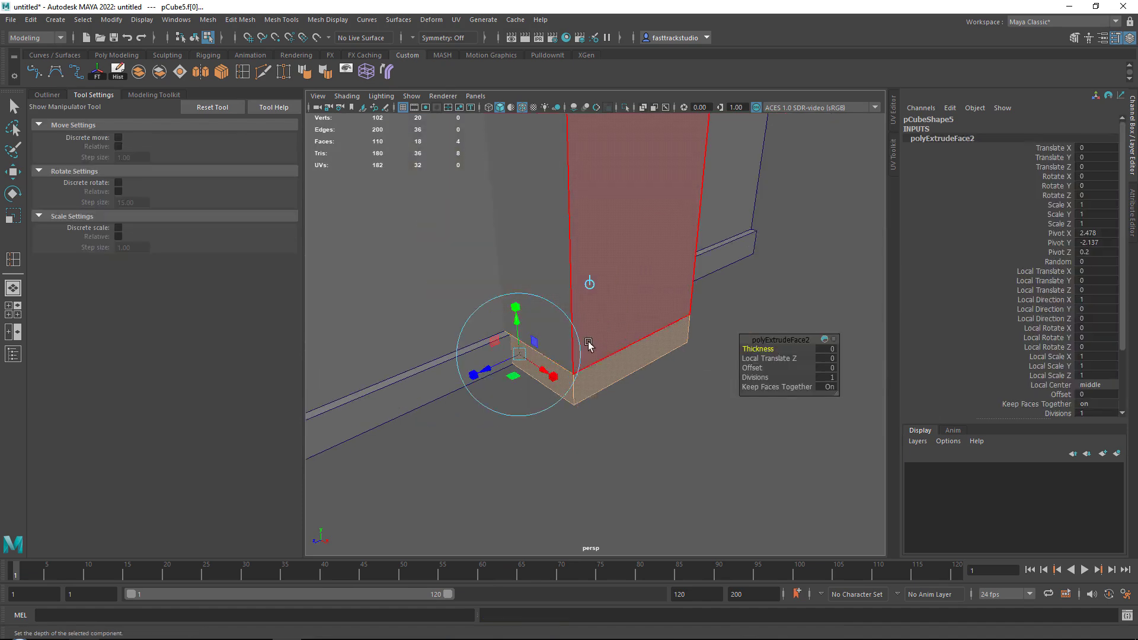
left_click_drag(589, 346, 418, 422, "alt")
key("w")
right_click_drag(539, 213, 581, 180)
Move the trimmed pillar beside the plain square pillar, to about -0.21 in X and 7.25 in Z.
scroll(556, 240, "down", 10)
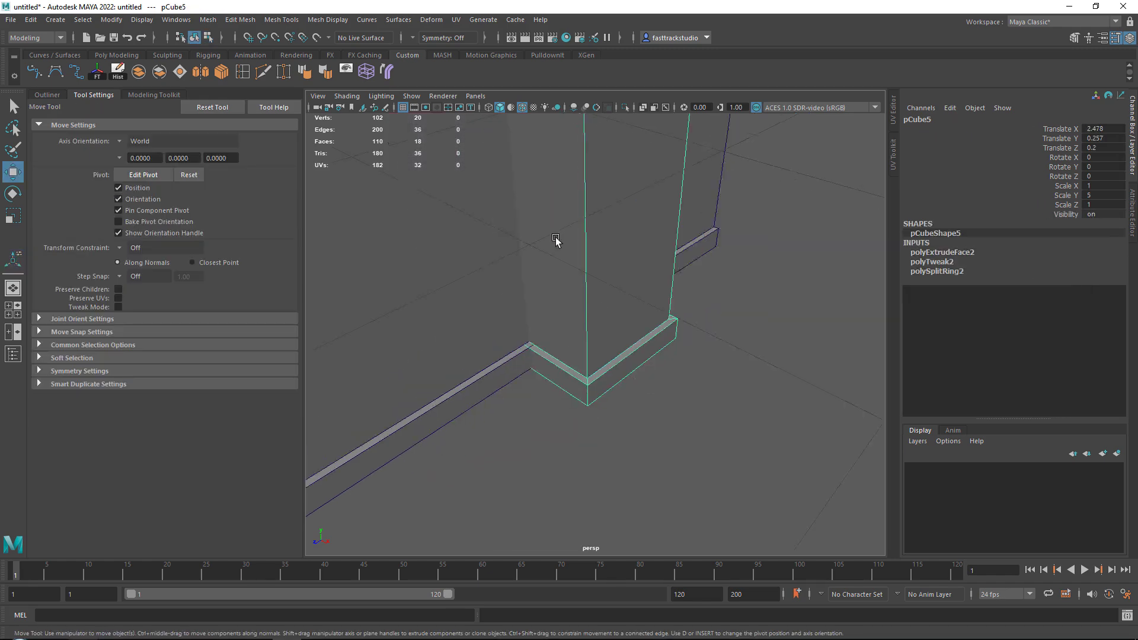
middle_click_drag(560, 248, 666, 332, "alt")
scroll(673, 343, "up", 3)
left_click_drag(675, 345, 744, 290, "alt")
middle_click_drag(726, 356, 599, 305, "alt")
left_click(706, 327)
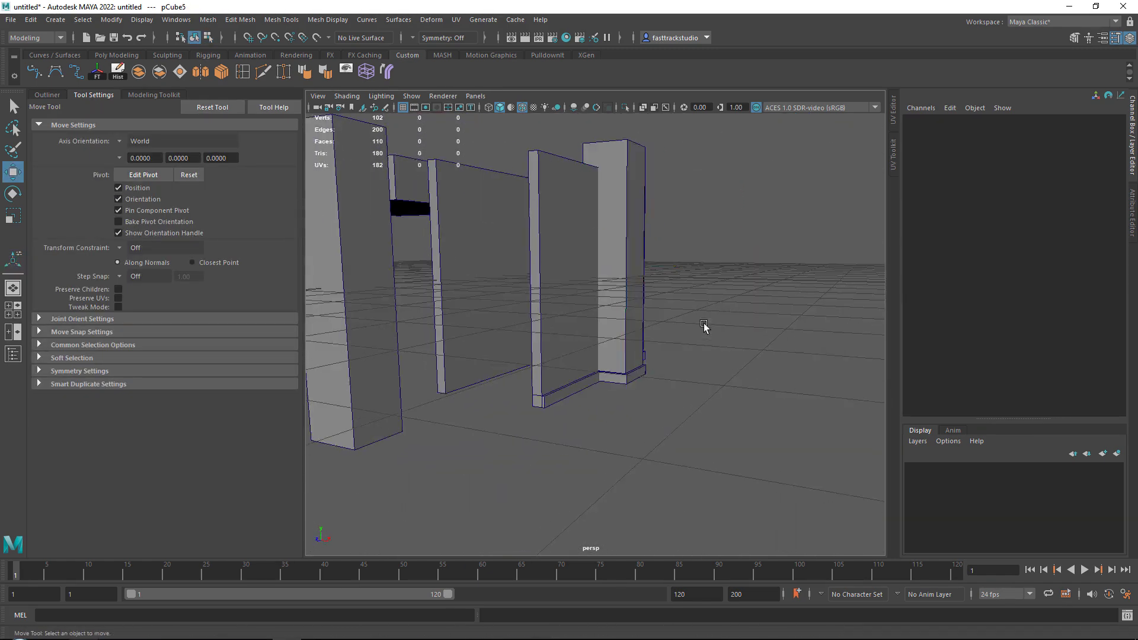
scroll(577, 403, "up", 5)
scroll(693, 382, "down", 6)
mouse_move(653, 320)
left_mouse_down("alt")
mouse_move(654, 290)
mouse_move(658, 307)
left_mouse_up("alt")
left_click(627, 286)
left_click_drag(600, 360, 356, 388)
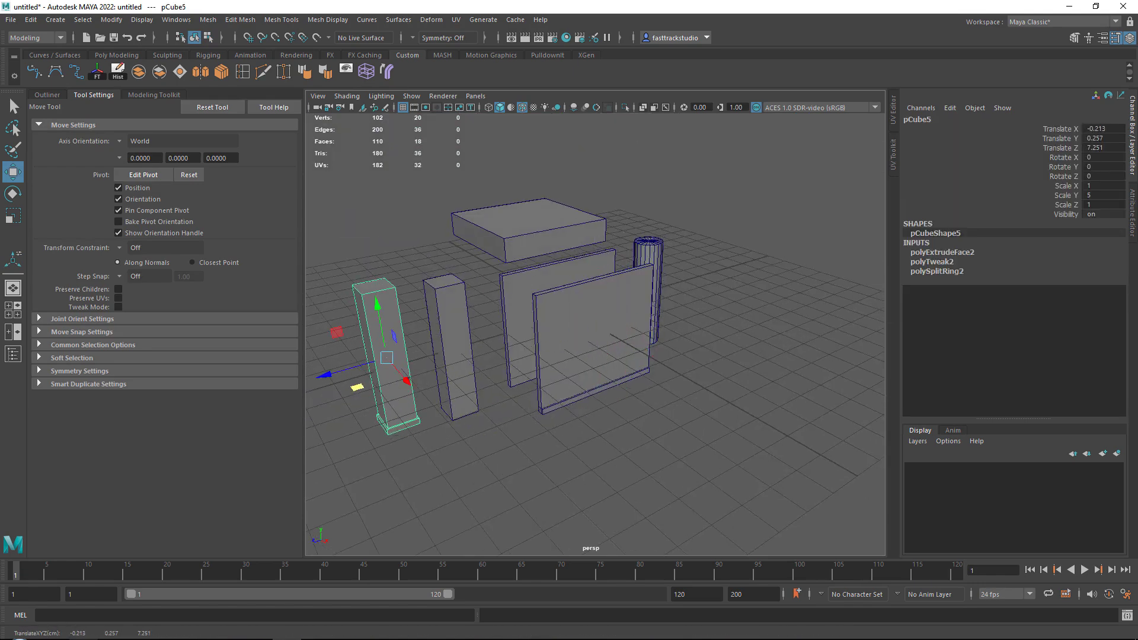
Switch to the asset list in Notepad++ and mark Wall_Modular_BottomTrim and Pillar_Square with "-b".
key("alt+Tab")
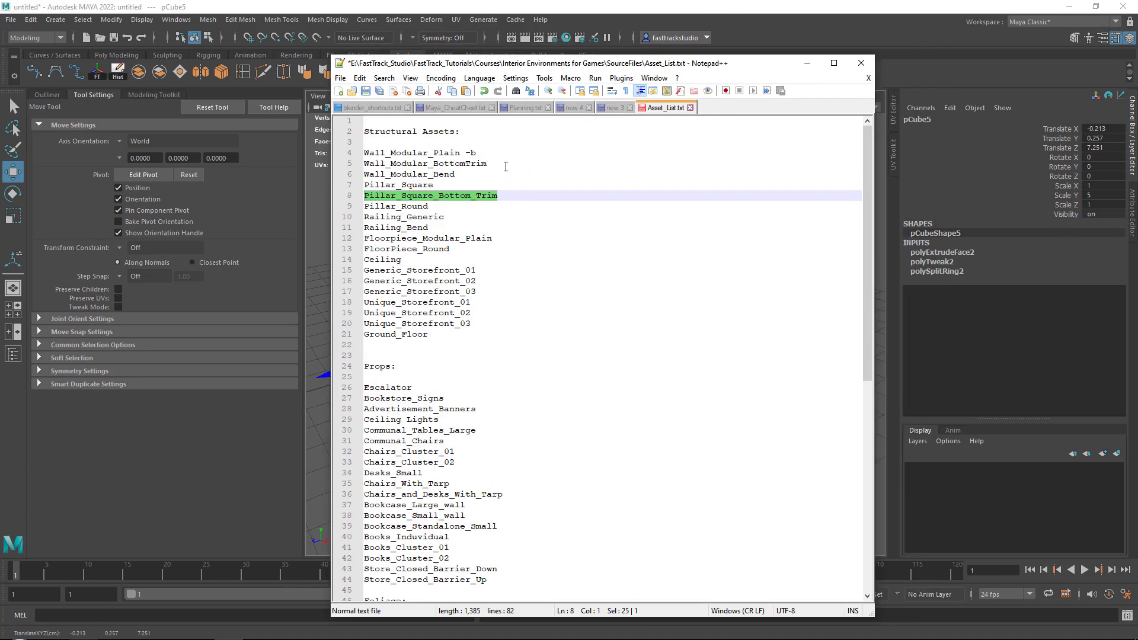
left_click(506, 165)
type("-b")
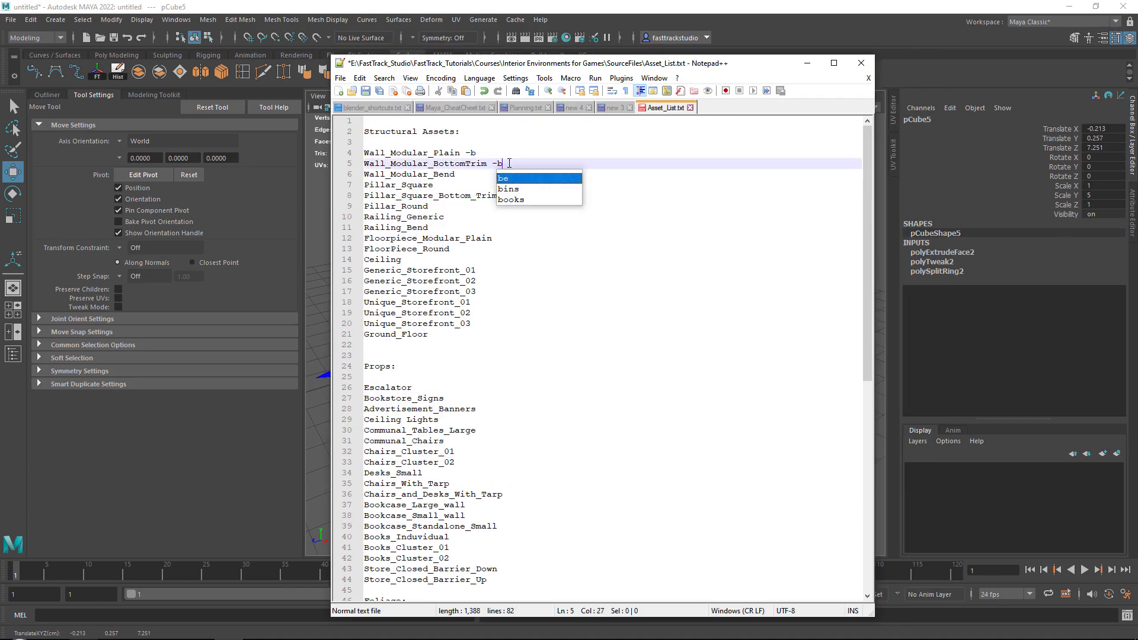
key("Escape")
left_click(473, 175)
left_click(475, 185)
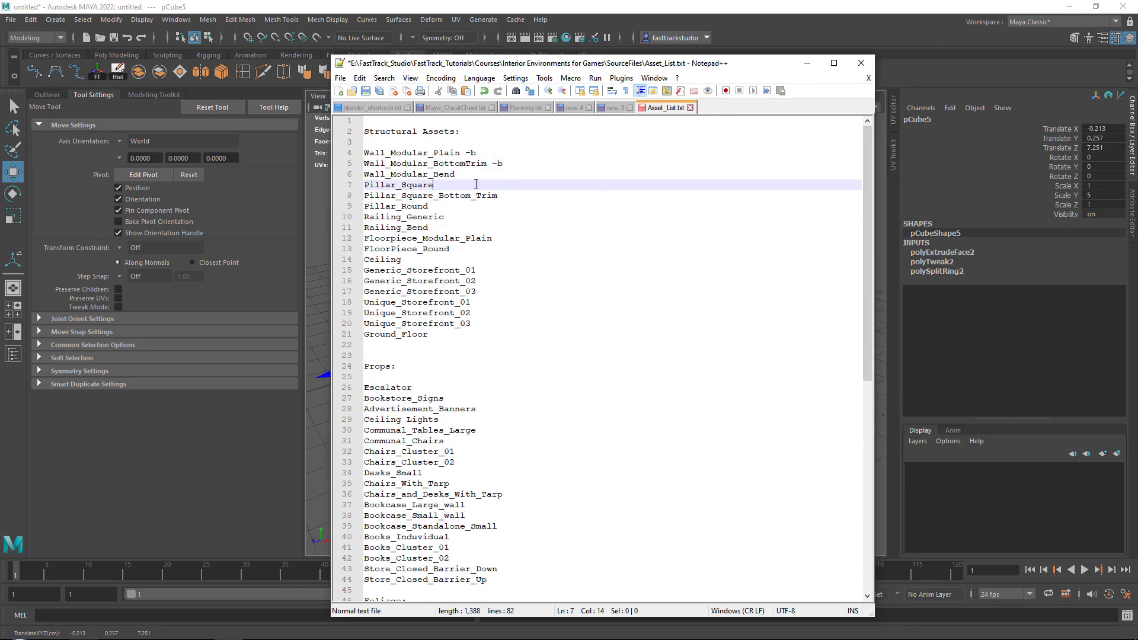
type("-b")
key("Escape")
Mark Pillar_Square_Bottom_Trim and Pillar_Round with "-b" in the asset list, and place the text cursor after Railing_Bend.
left_click(528, 192)
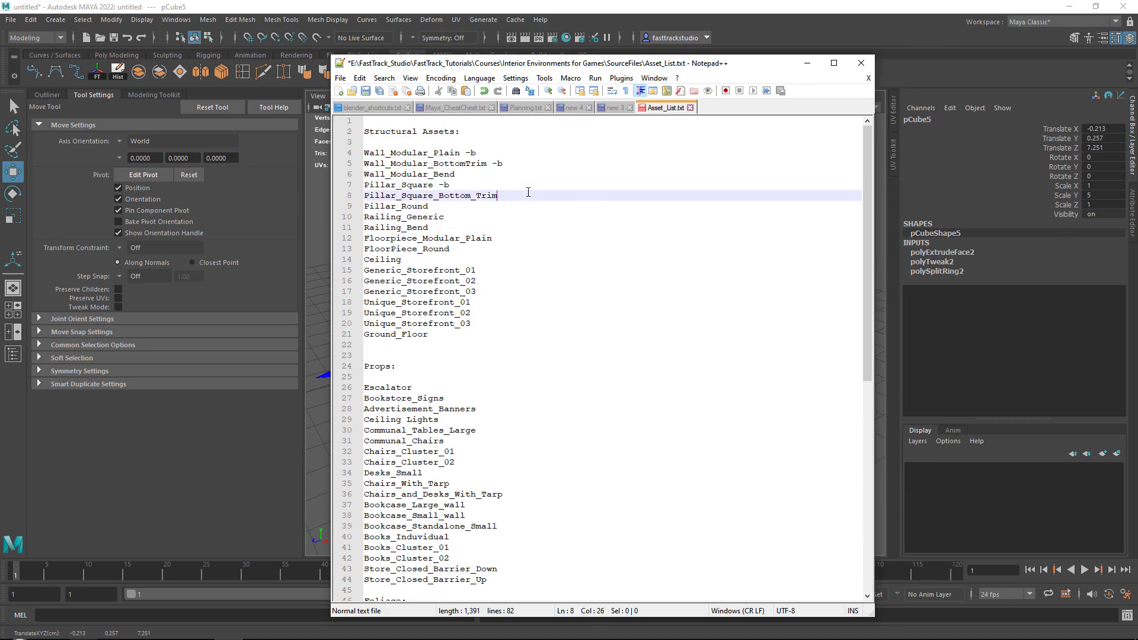
type("-b")
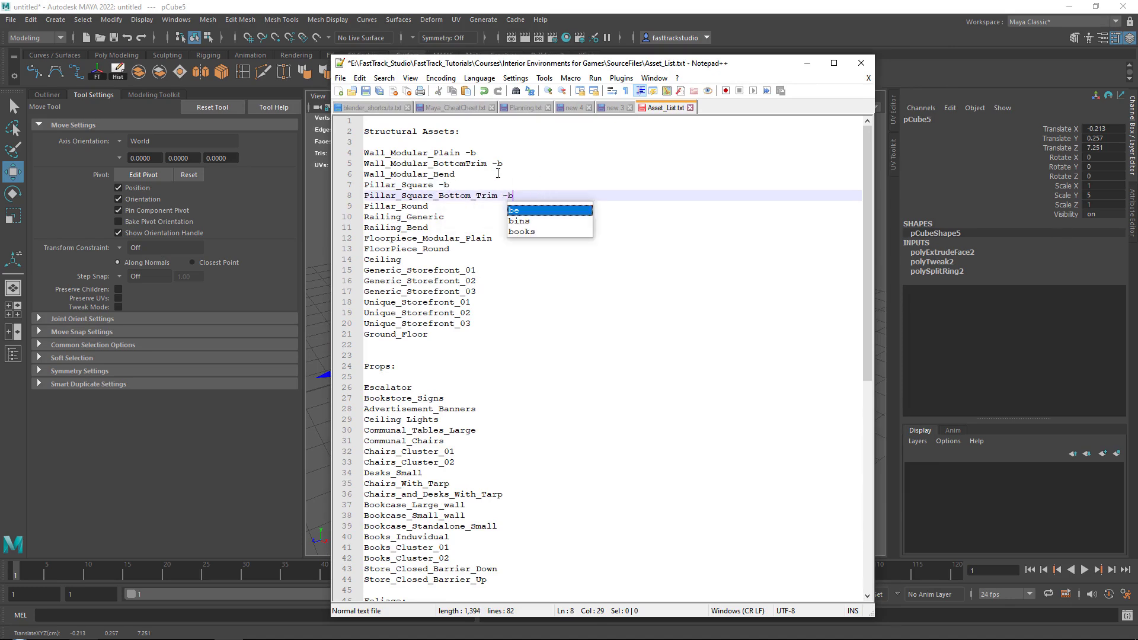
key("Escape")
left_click(447, 202)
type("-")
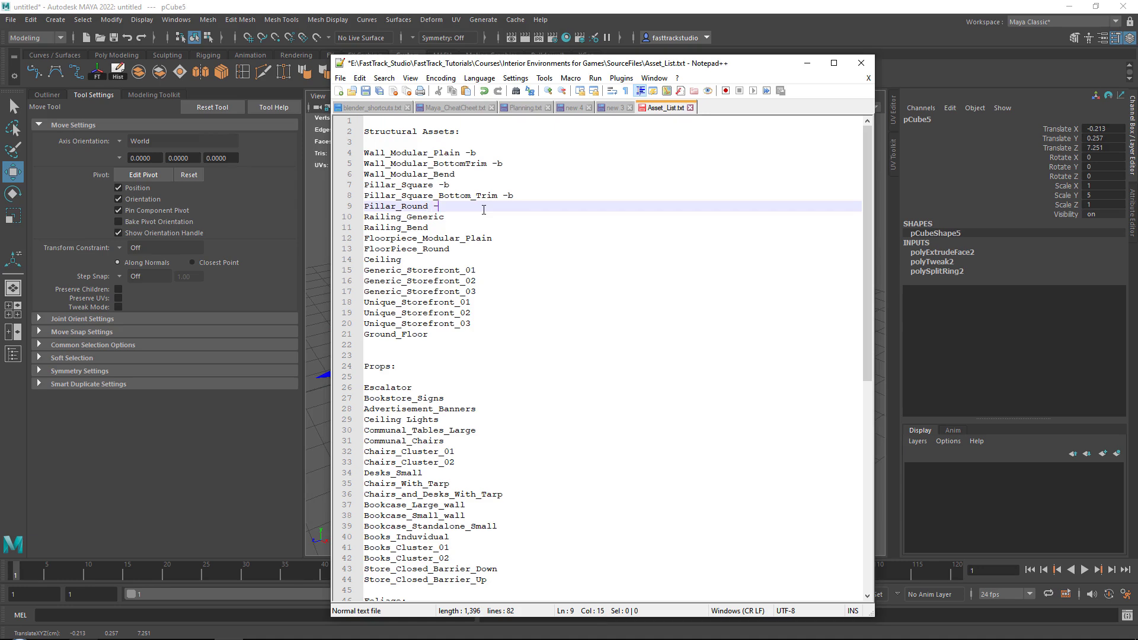
type("b")
key("Escape")
left_click(451, 227)
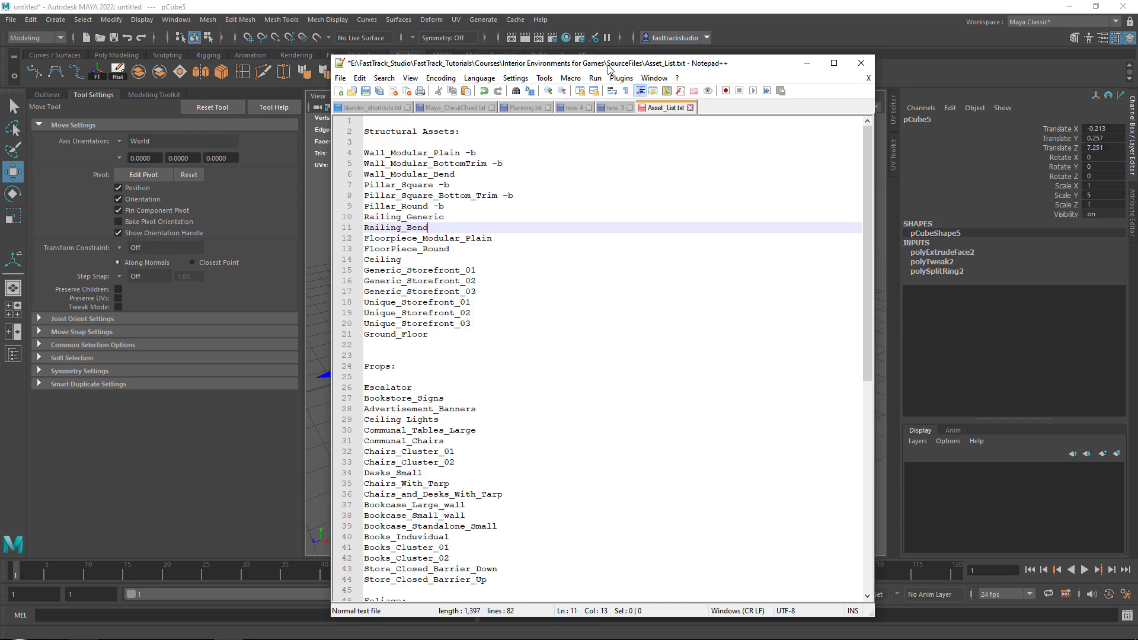
Switch to the reference image board and examine the dark overgrown mall images for their railings, pillars and floor edges.
right_click_drag(408, 0, 452, 375)
scroll(680, 326, "down", 1)
middle_click_drag(871, 284, 486, 266)
scroll(592, 238, "down", 2)
middle_click_drag(445, 349, 564, 242)
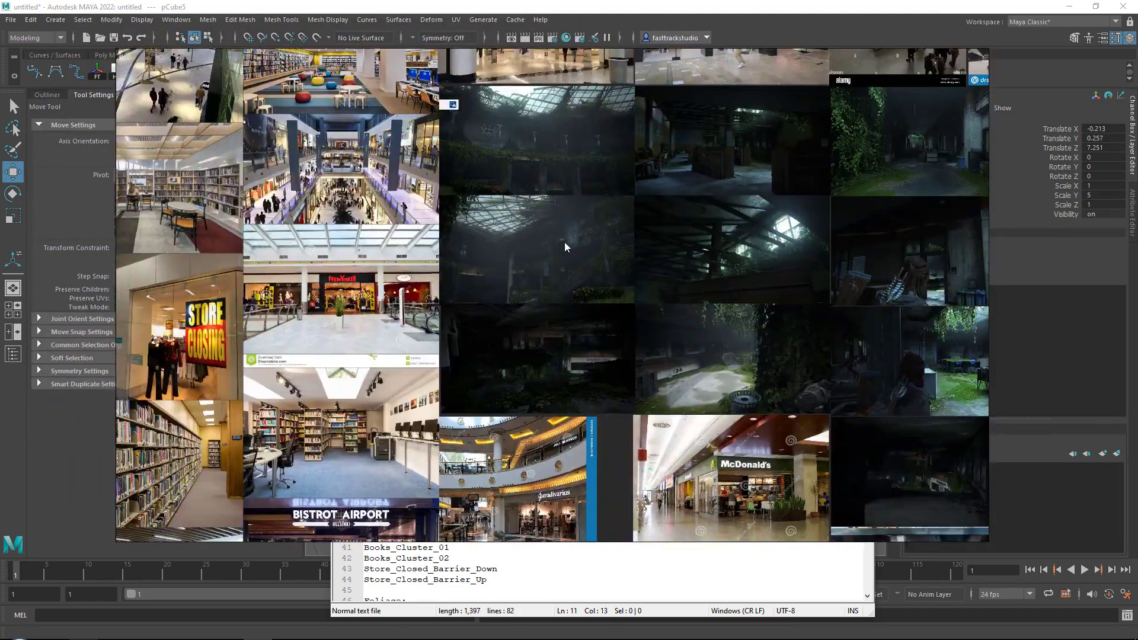
scroll(533, 249, "up", 7)
scroll(577, 318, "up", 3)
middle_click_drag(597, 318, 578, 207)
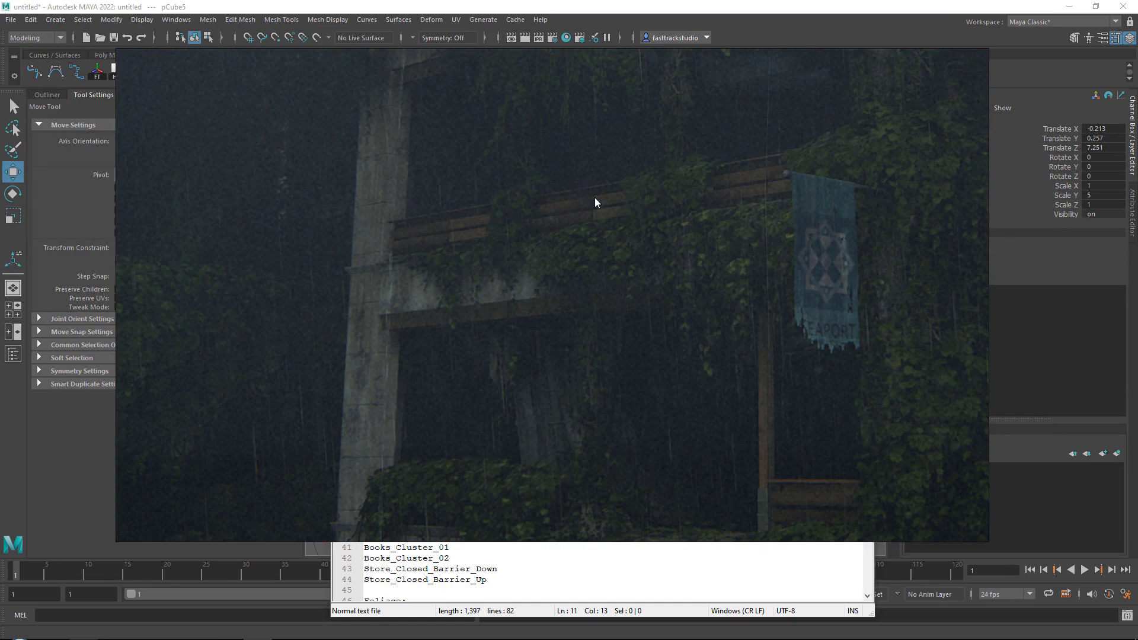
scroll(594, 200, "down", 3)
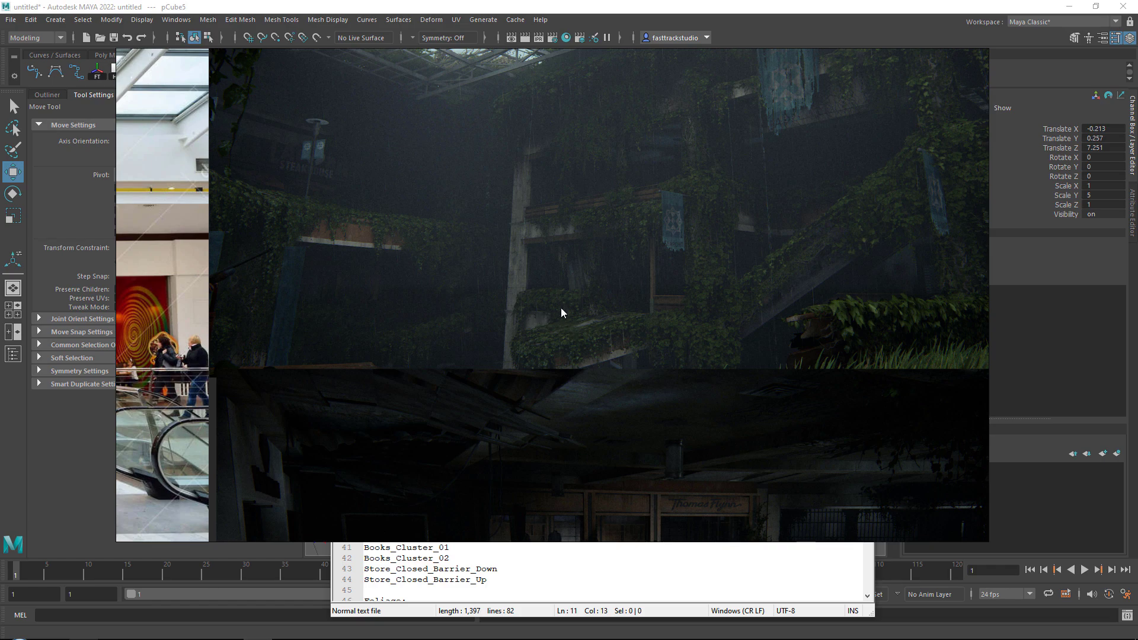
scroll(616, 308, "down", 5)
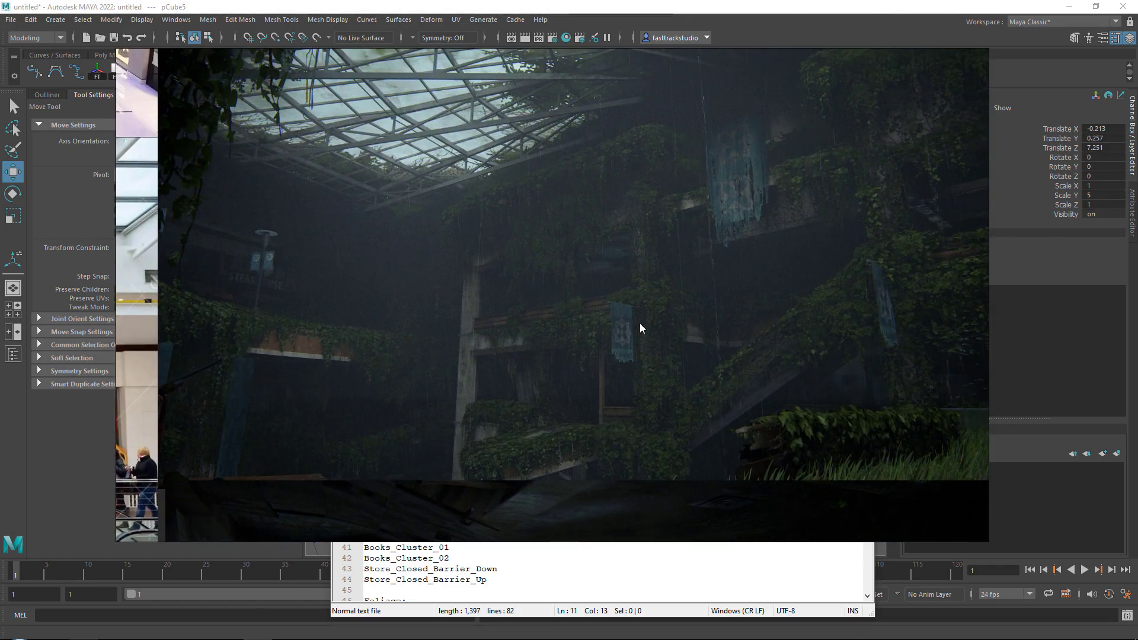
scroll(589, 350, "down", 2)
scroll(594, 301, "up", 5)
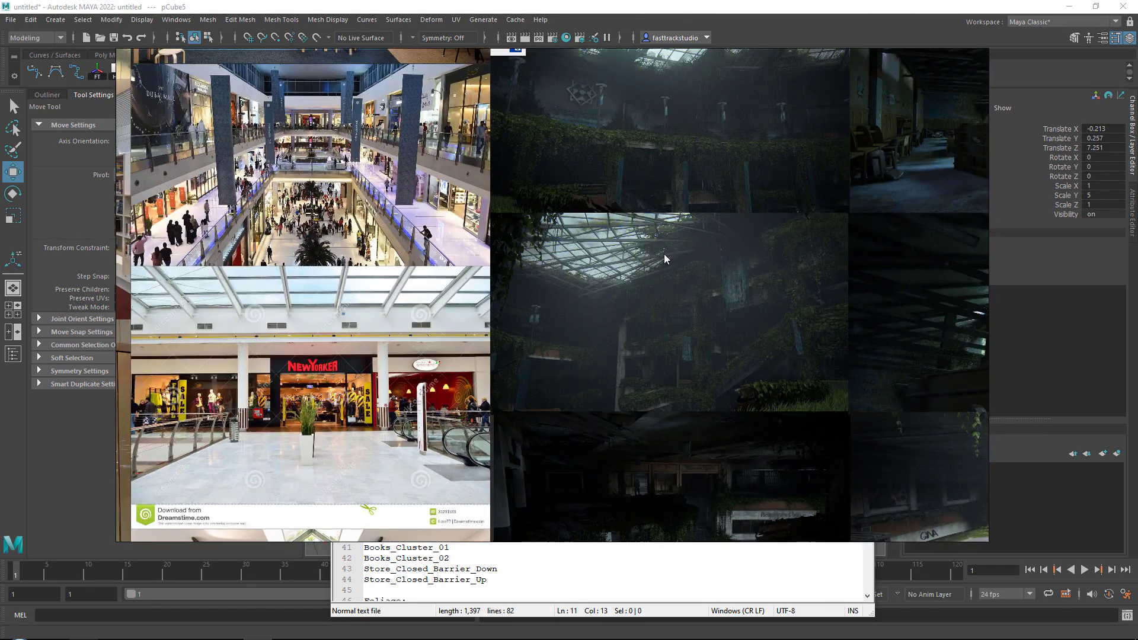
scroll(578, 256, "up", 2)
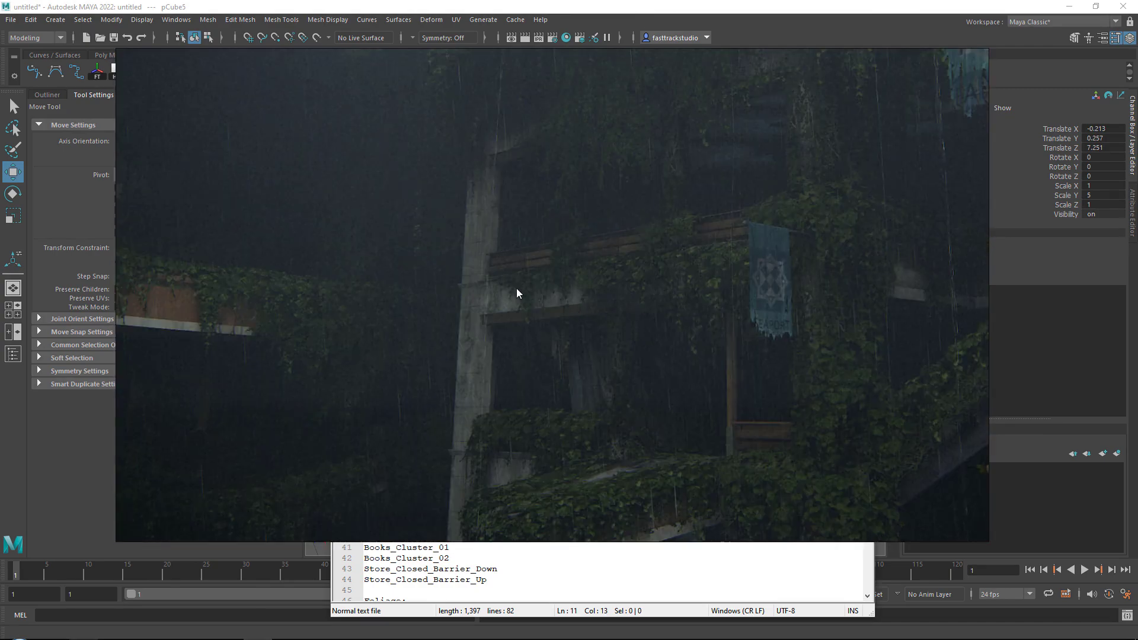
Examine the glass railings along the staircase and upper walkway in the library reference photo with long study tables.
scroll(653, 301, "down", 6)
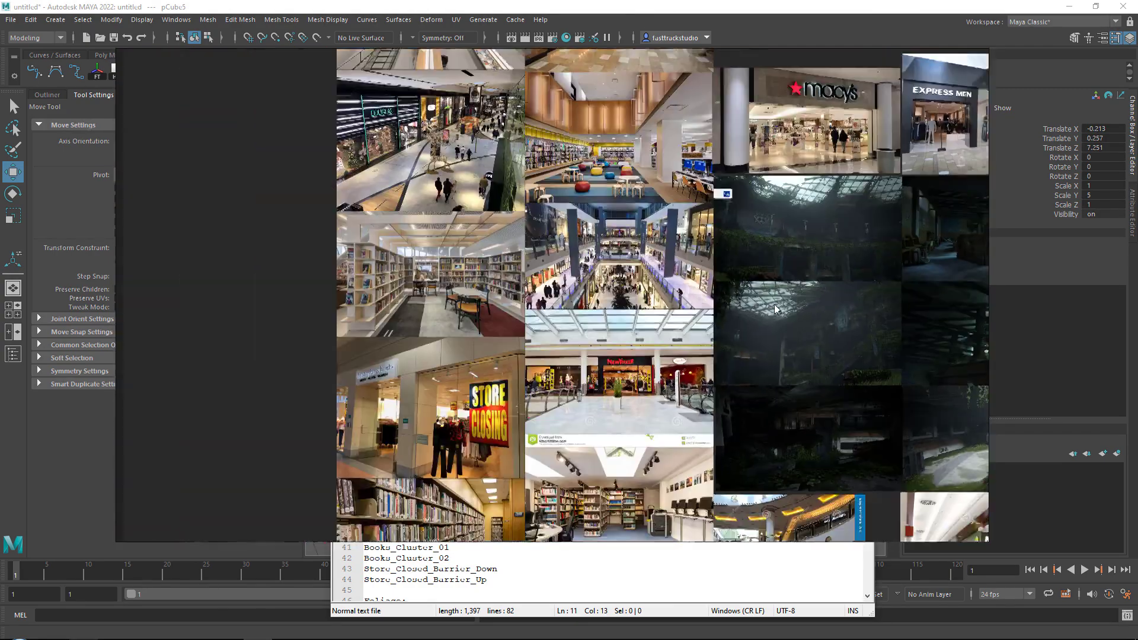
scroll(517, 167, "up", 8)
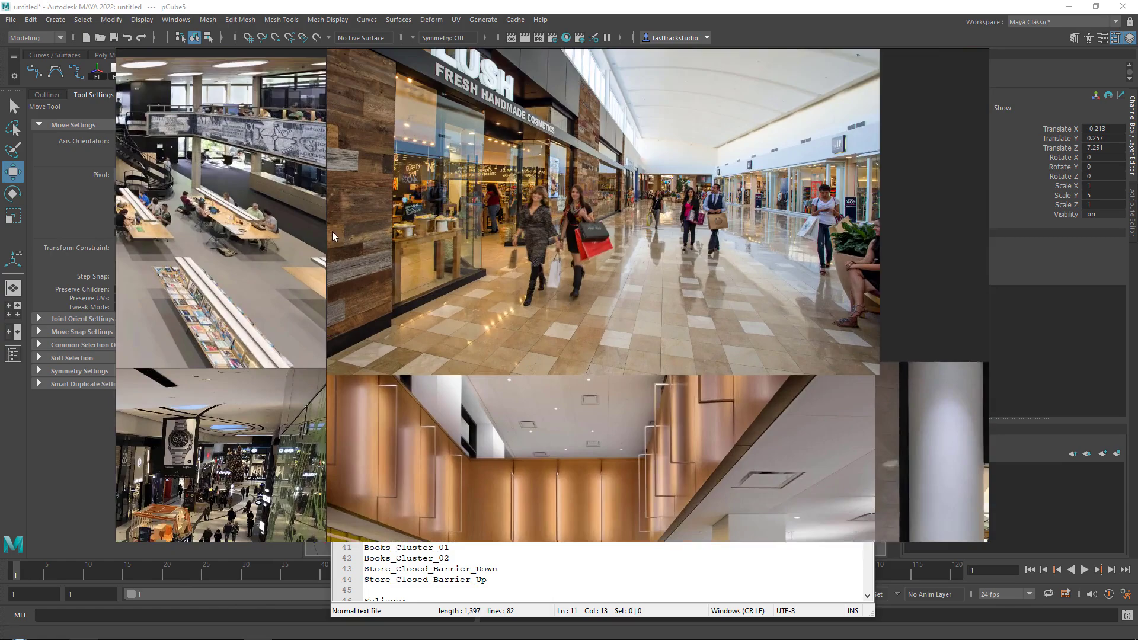
scroll(417, 161, "up", 2)
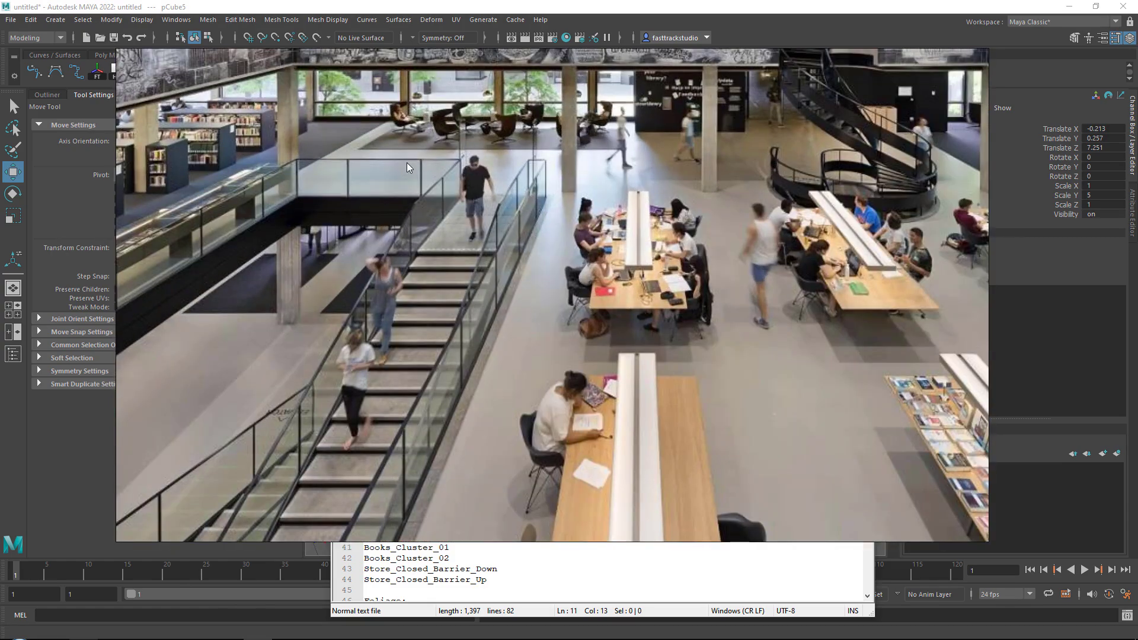
scroll(406, 163, "down", 6)
middle_click_drag(455, 291, 453, 101)
middle_click_drag(617, 256, 538, 250)
middle_click_drag(448, 217, 510, 447)
scroll(392, 251, "up", 2)
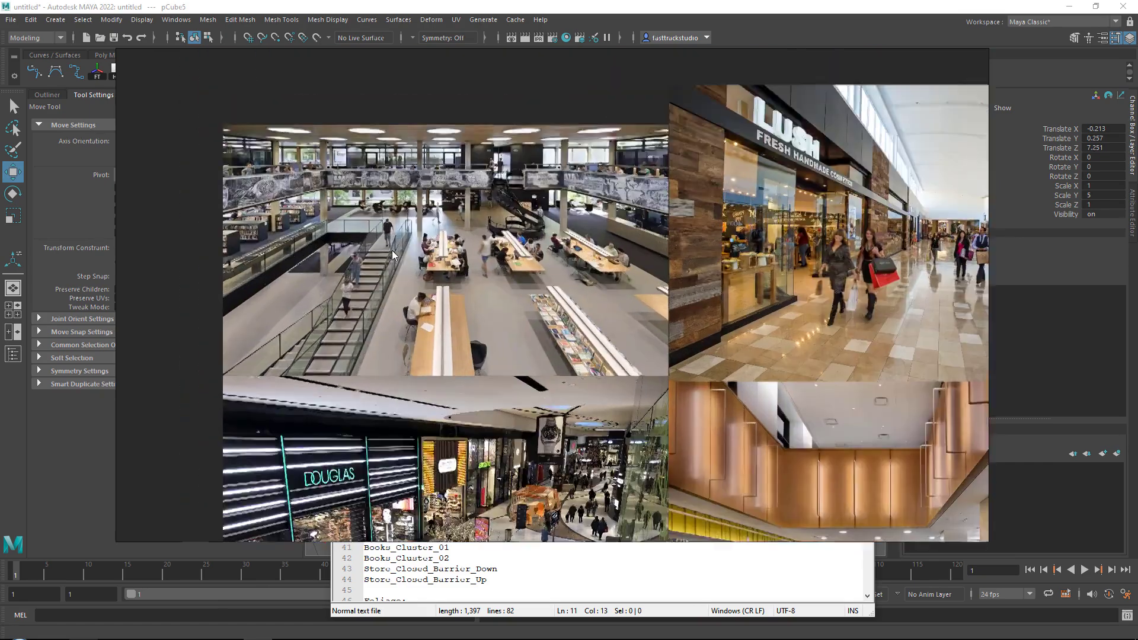
scroll(393, 250, "up", 4)
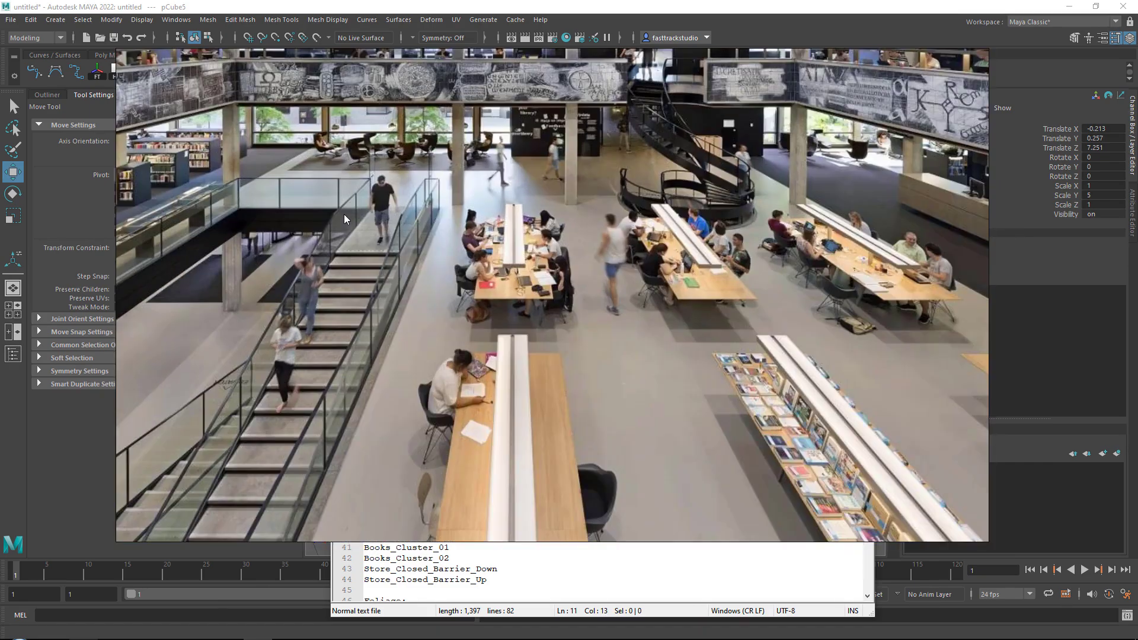
scroll(414, 210, "down", 5)
Compare the walkway railings in the library atrium and palm-tree mall reference photos, and leave the reference board.
middle_click_drag(536, 293, 186, 170)
middle_click_drag(434, 155, 163, 160)
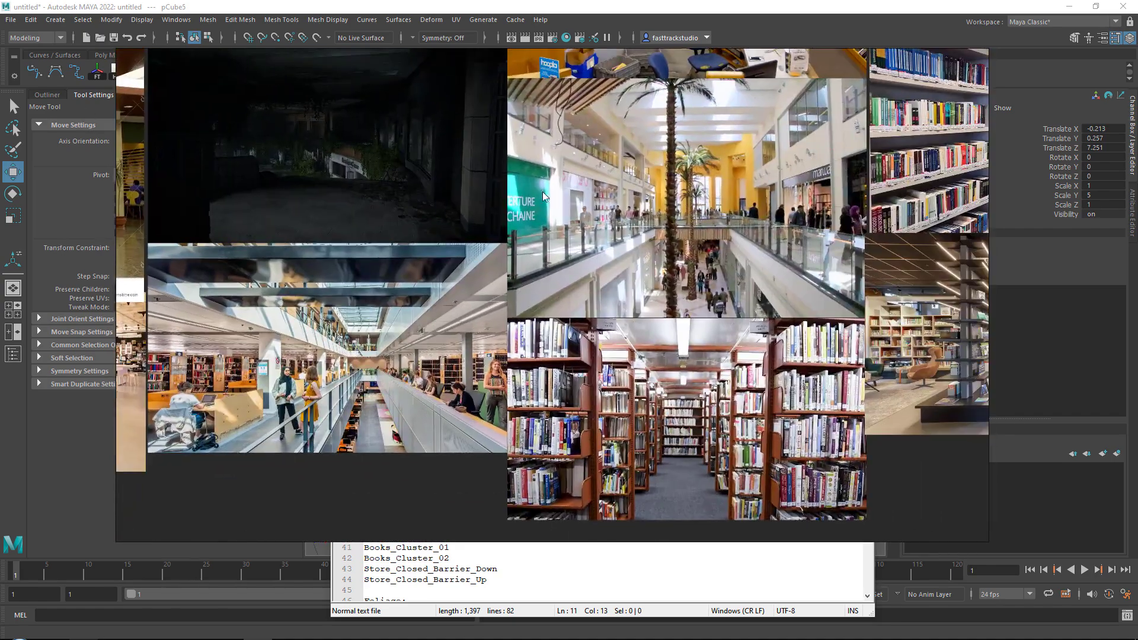
middle_click_drag(421, 407, 535, 268)
scroll(536, 269, "up", 5)
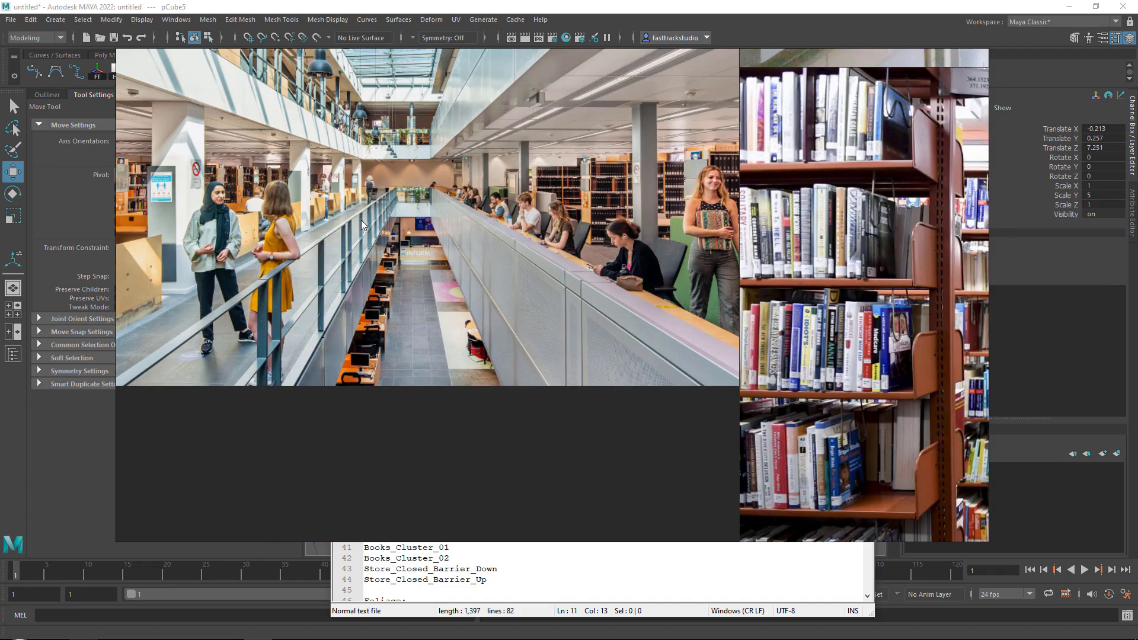
middle_click_drag(808, 203, 460, 233)
scroll(460, 233, "down", 5)
middle_click_drag(450, 141, 519, 326)
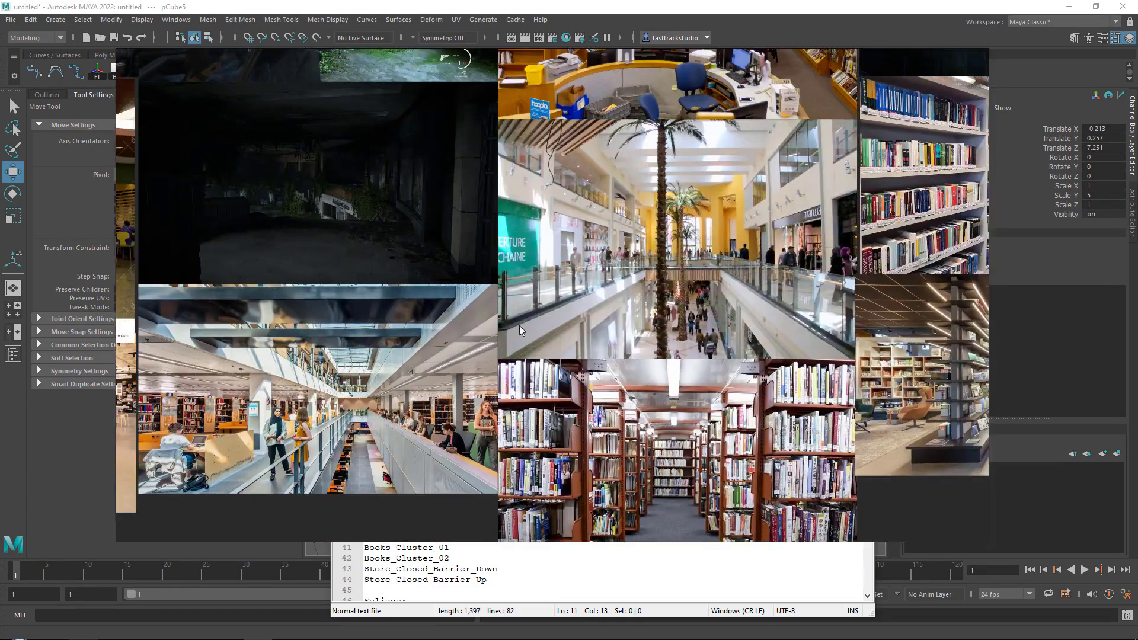
middle_click_drag(465, 243, 628, 178)
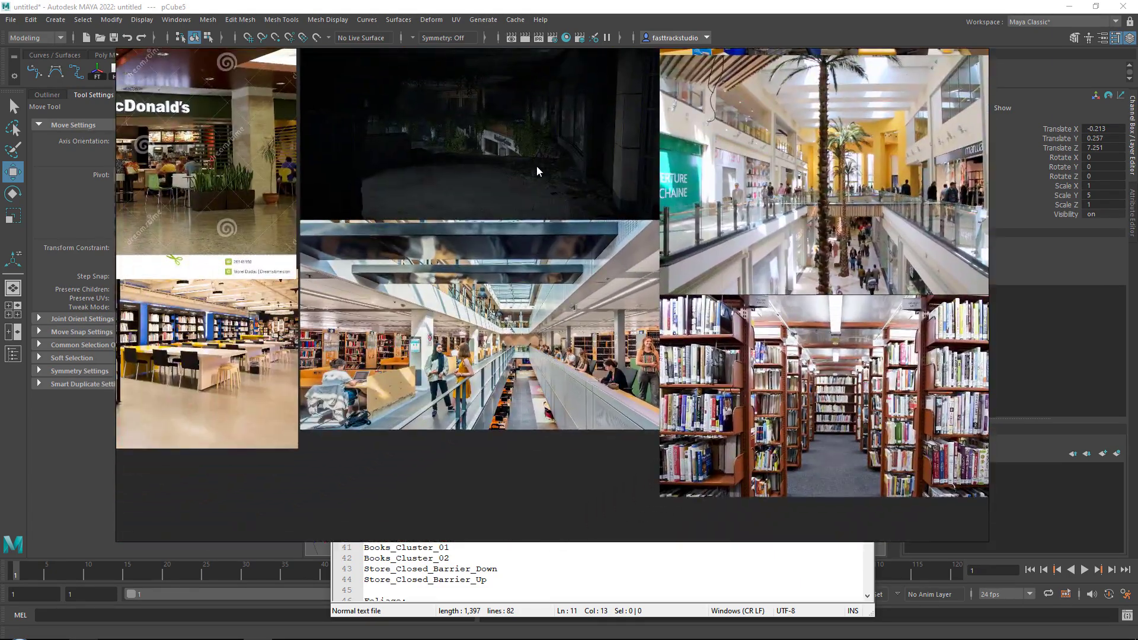
scroll(464, 261, "up", 5)
right_click_drag(463, 262, 1137, 276)
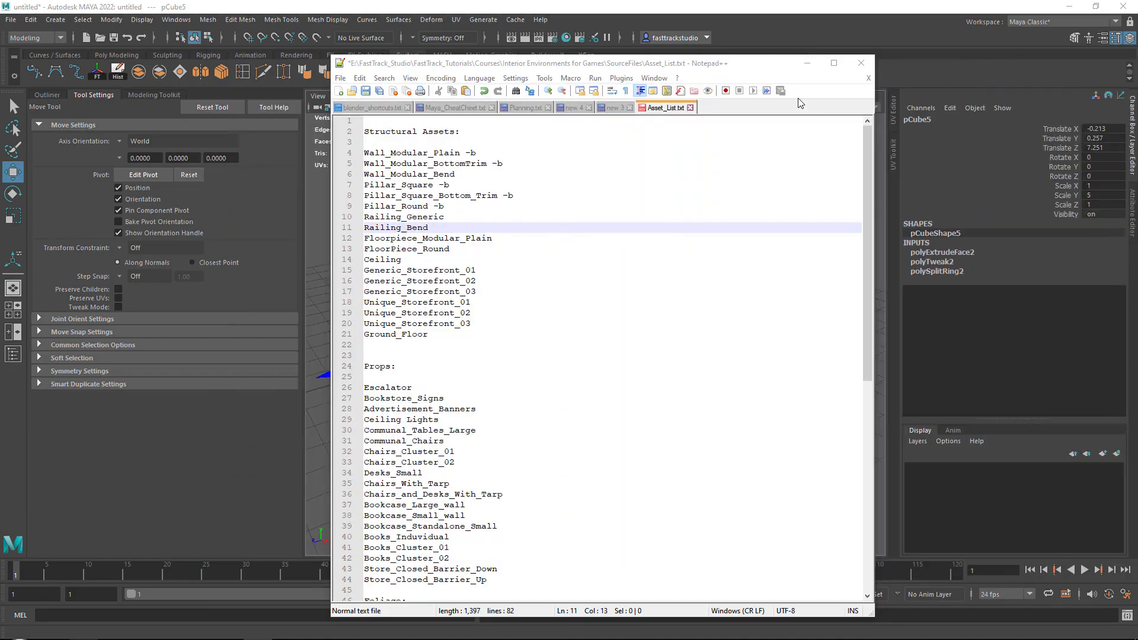
Move the asset list window off Maya and inspect the walls, pillars and floor block from several angles.
left_click_drag(763, 68, 1137, 71)
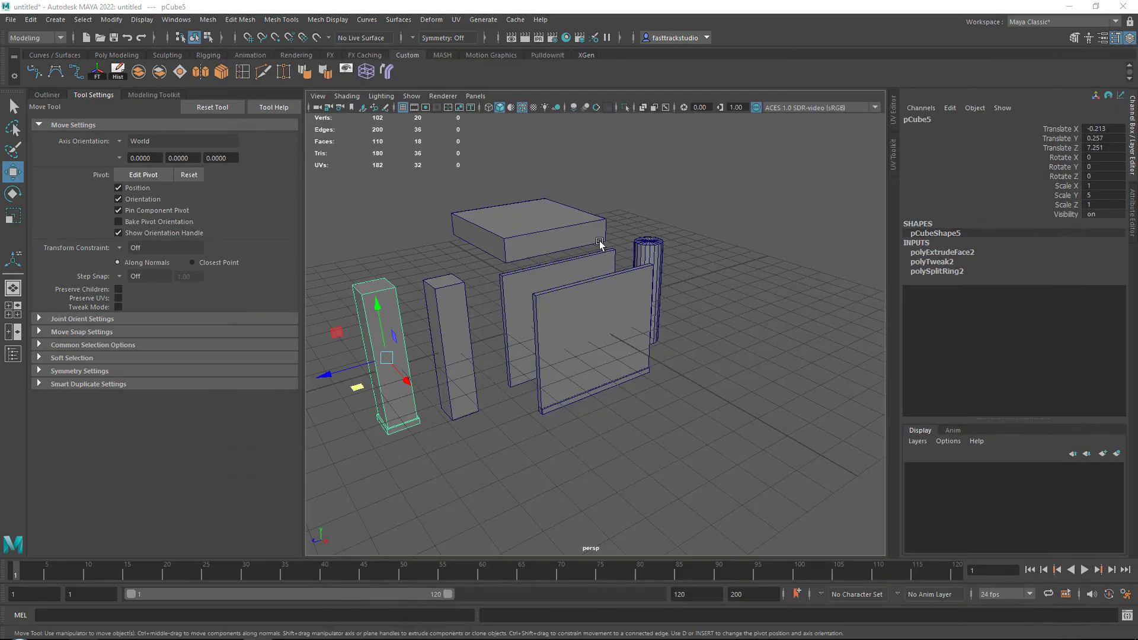
left_click(670, 317)
scroll(617, 322, "up", 4)
left_click(612, 318)
left_click_drag(614, 317, 744, 285, "alt")
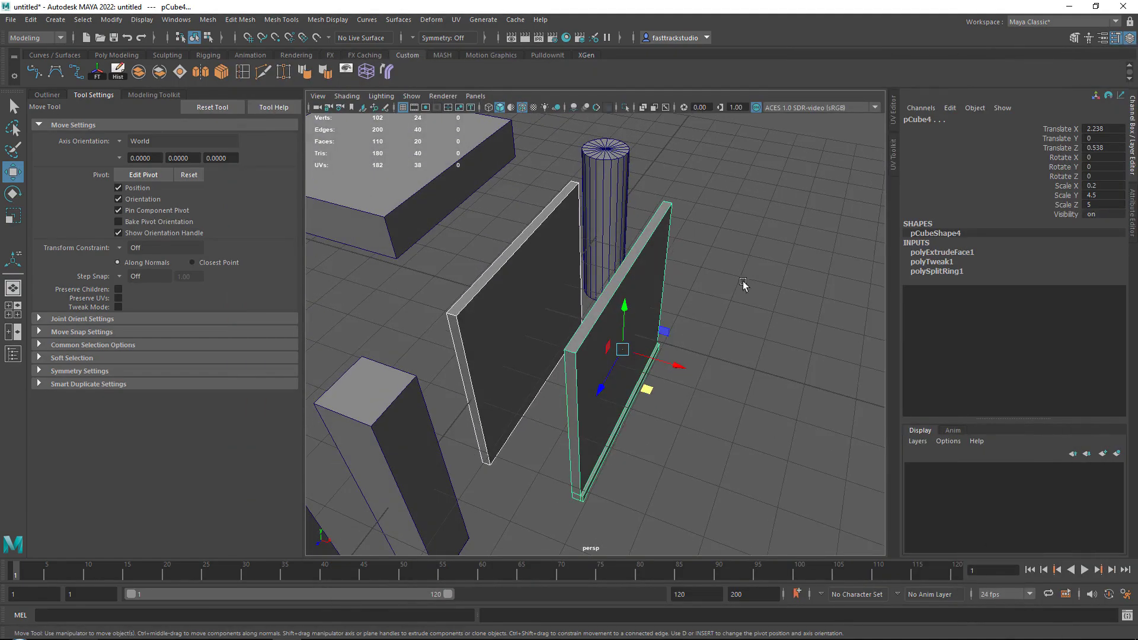
left_click(804, 234)
left_click_drag(653, 287, 619, 313, "alt")
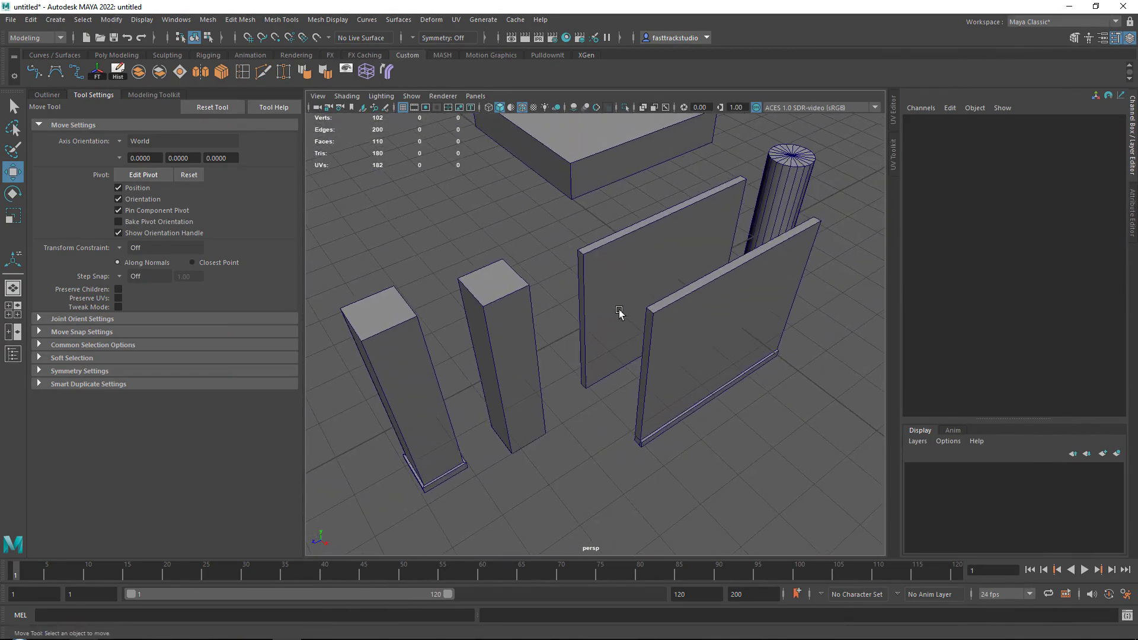
right_click_drag(692, 283, 557, 332, "alt")
left_click_drag(634, 300, 589, 313, "alt")
right_click_drag(589, 313, 640, 299, "alt")
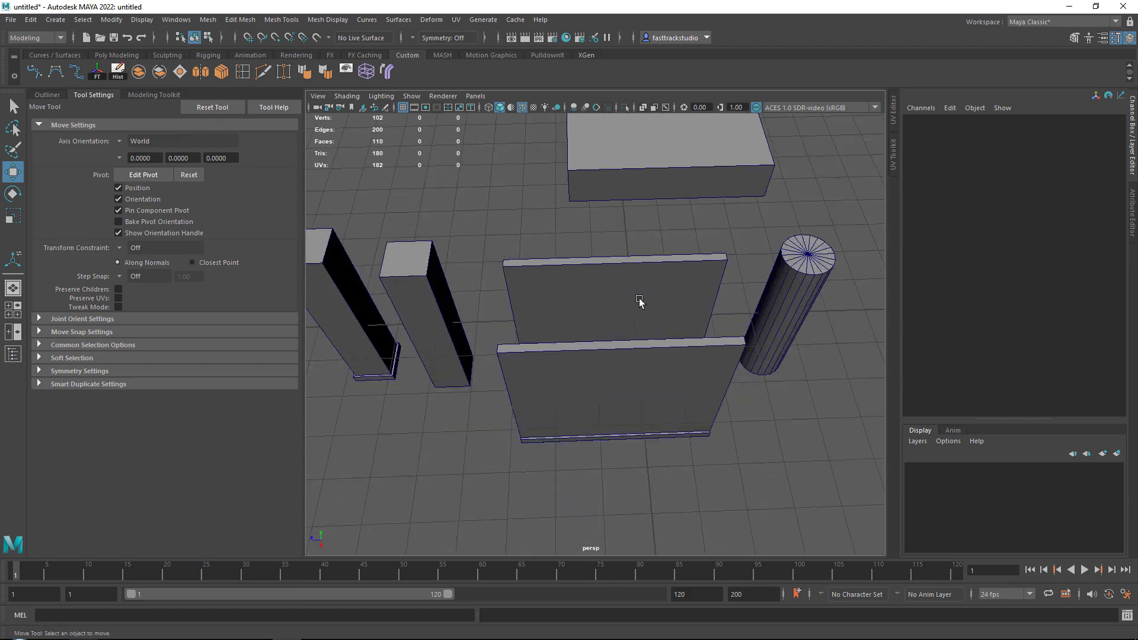
mouse_move(640, 299)
left_mouse_down("alt")
mouse_move(591, 356)
mouse_move(656, 294)
left_mouse_up("alt")
Set the trimmed square pillar's Translate X, Y and Z to 0.
left_click(565, 317)
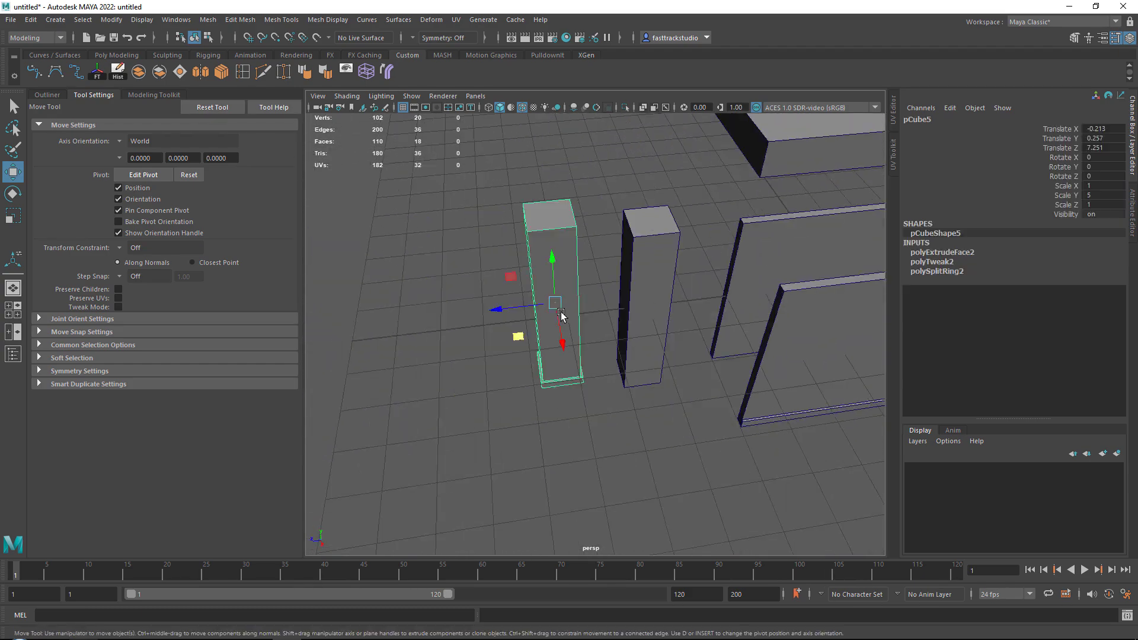
left_click_drag(565, 317, 521, 345, "alt")
scroll(578, 273, "up", 5)
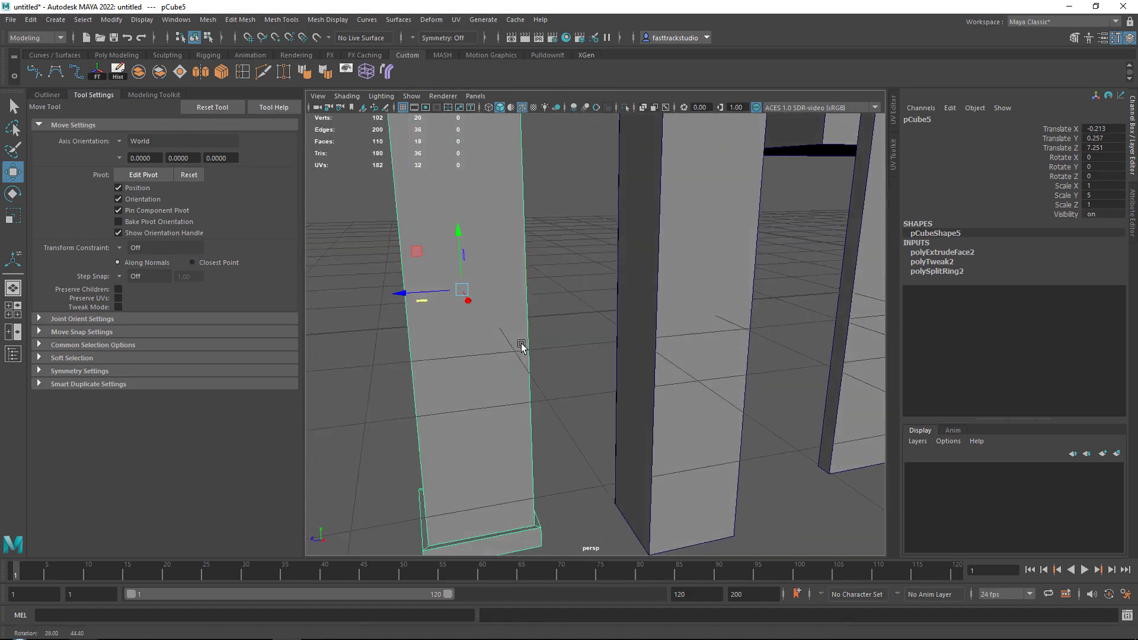
scroll(564, 303, "down", 5)
left_click_drag(564, 303, 561, 278, "alt")
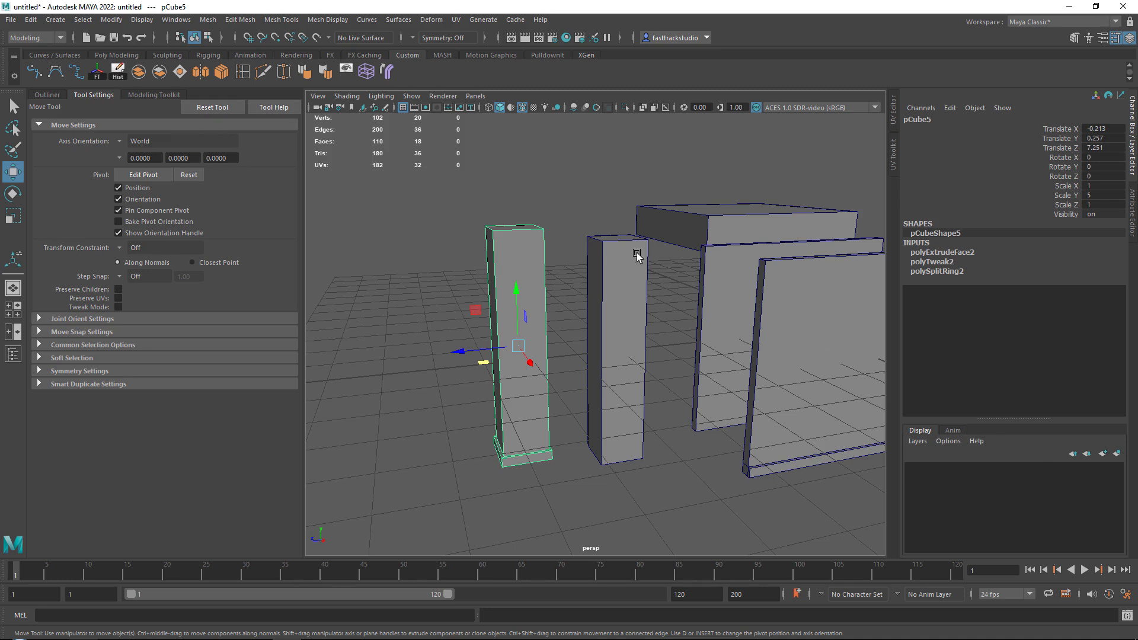
left_click_drag(1107, 122, 1094, 146)
left_click(1007, 122)
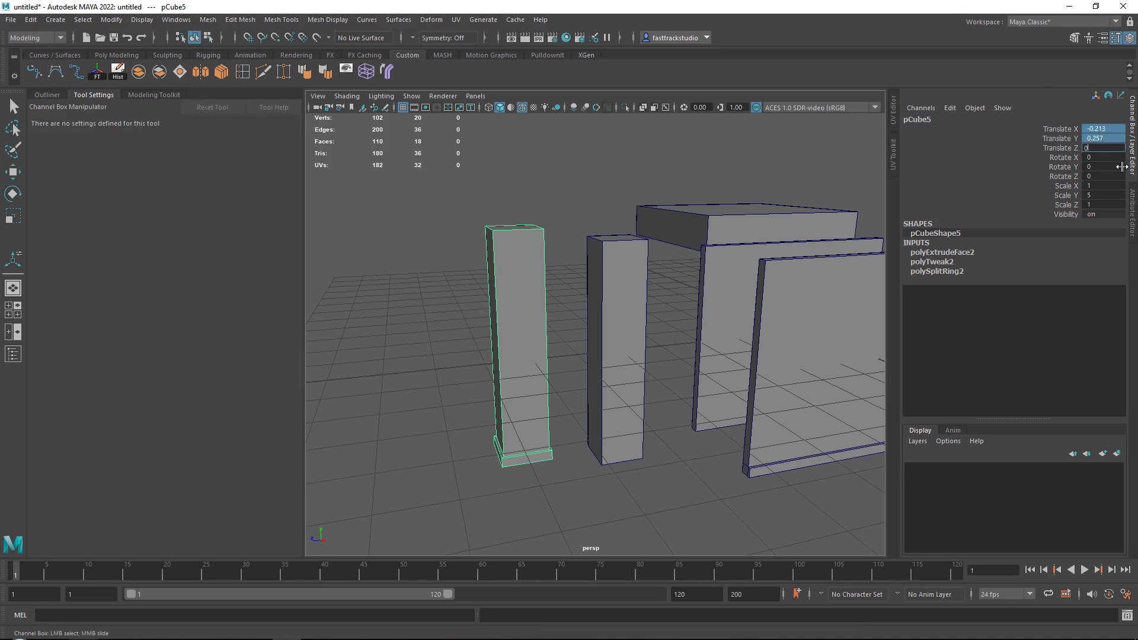
key("Return")
Move the plain wall and the trimmed wall away from the origin, and frame the trimmed square pillar in the view.
left_click_drag(778, 198, 643, 267, "alt")
left_click(538, 275)
key("w")
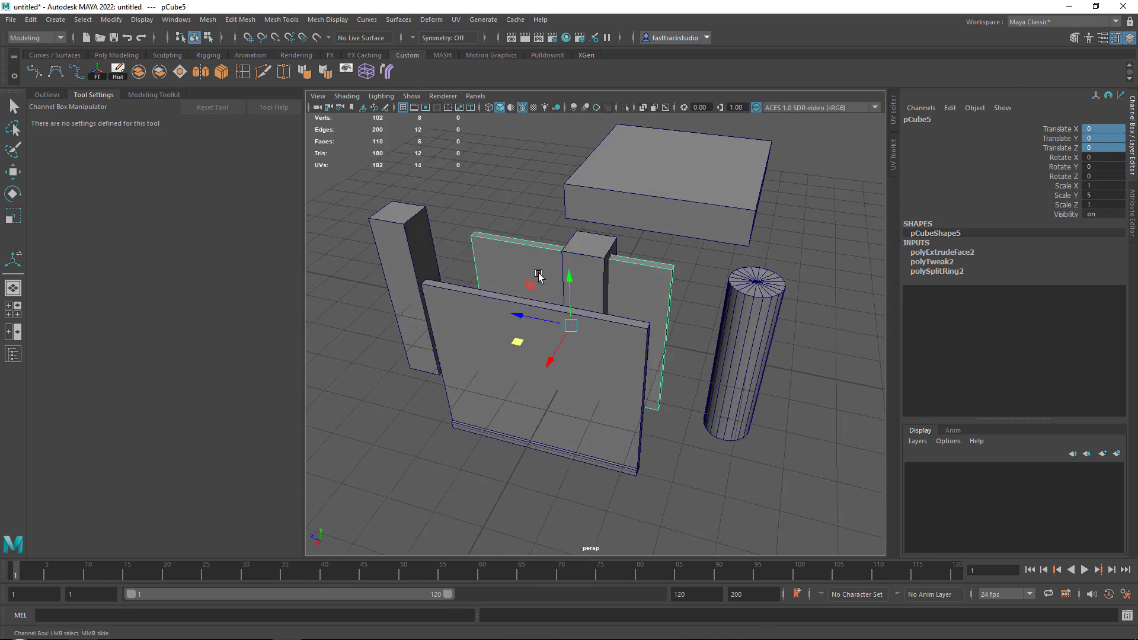
left_click_drag(521, 339, 419, 184)
left_click(556, 384)
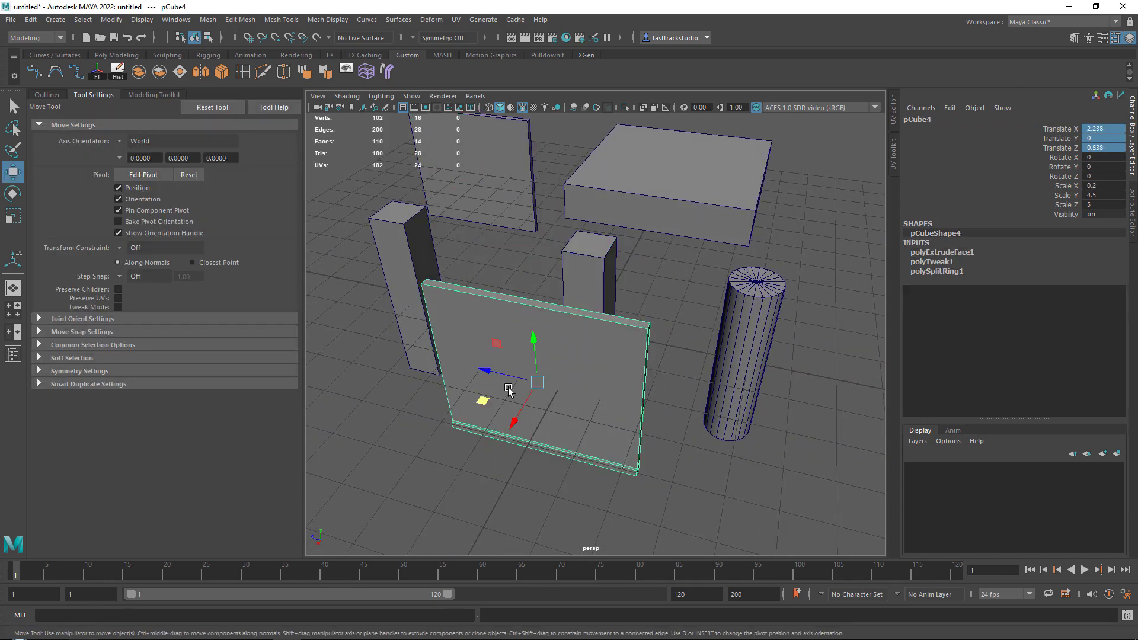
left_click_drag(488, 401, 284, 174)
left_click(599, 312)
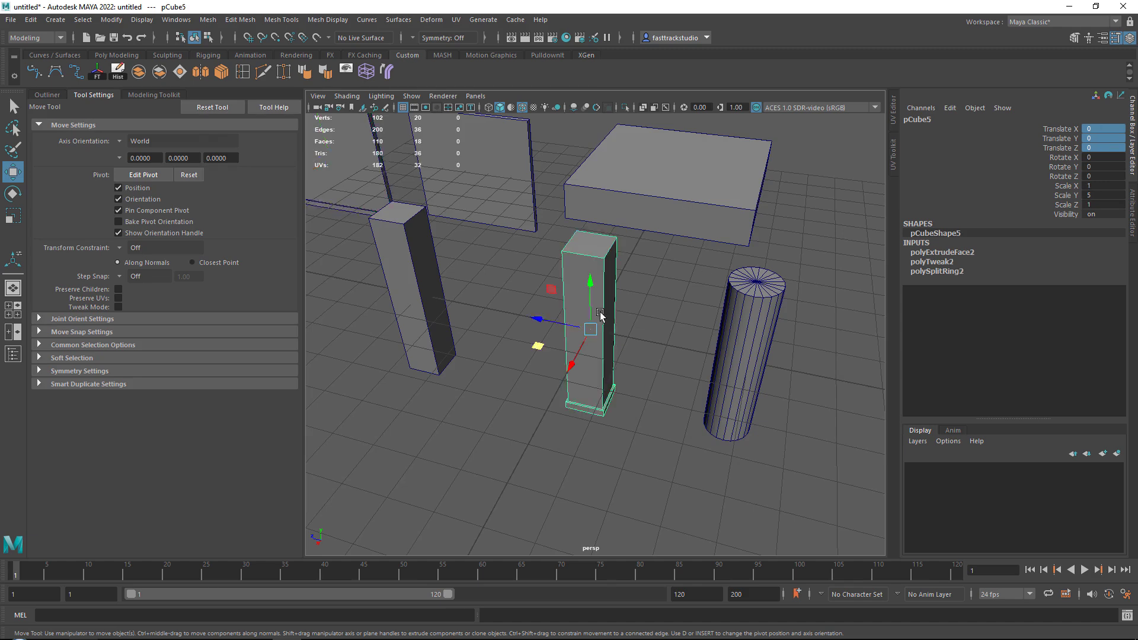
key("f")
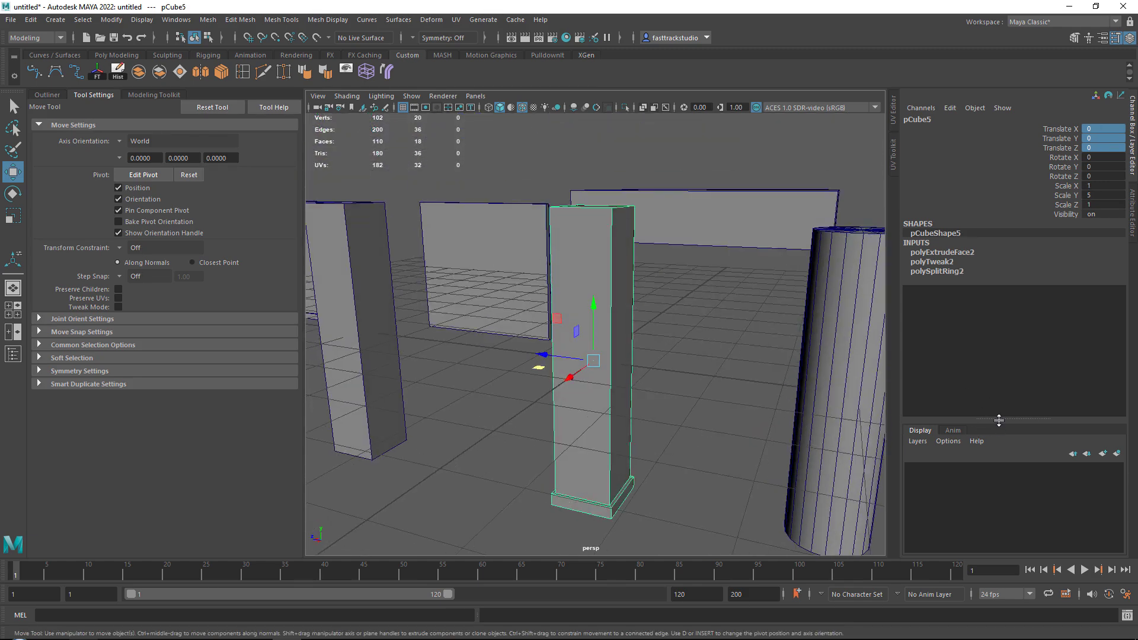
Enlarge the display layer list area and inspect the trimmed square pillar from several angles.
left_click_drag(999, 420, 978, 321)
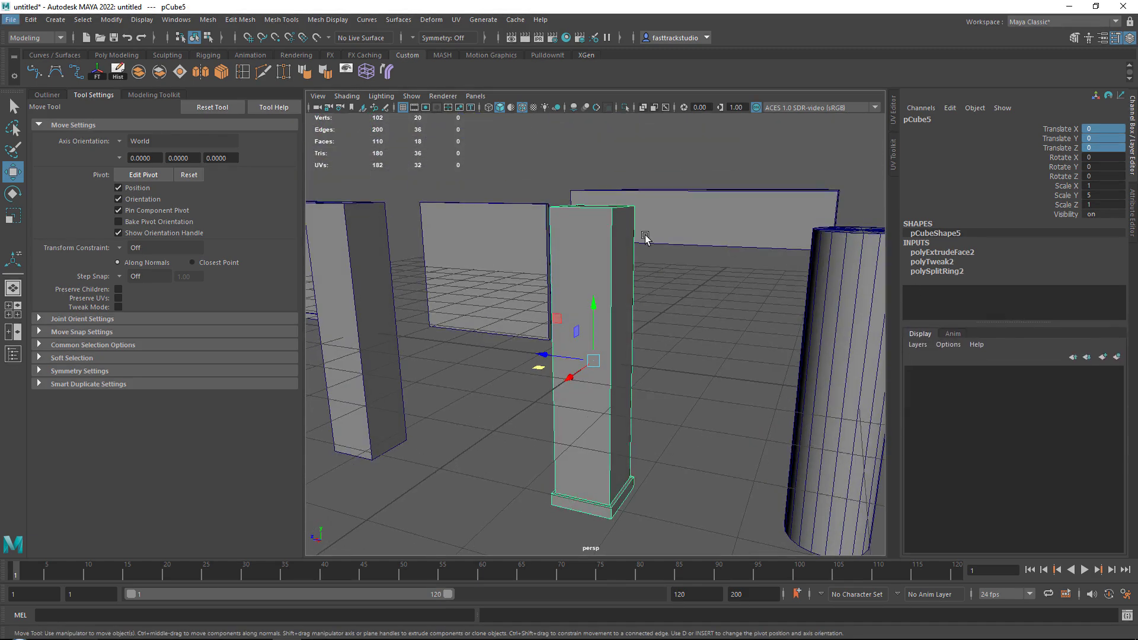
middle_click_drag(623, 260, 597, 385, "alt")
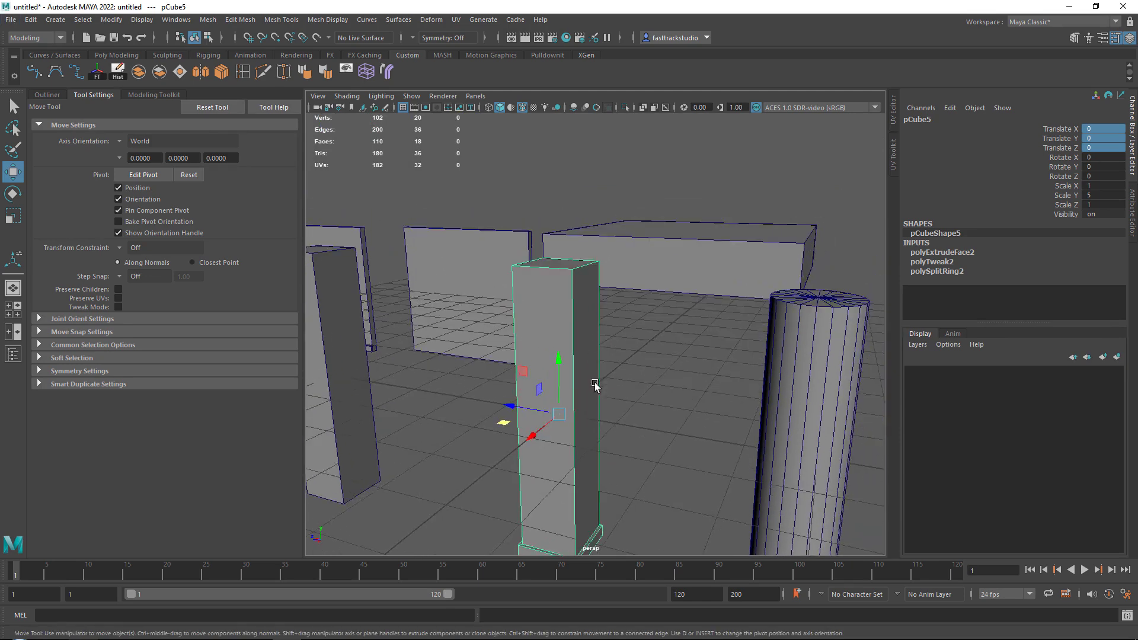
right_click_drag(596, 385, 612, 391, "alt")
left_click_drag(612, 391, 612, 296, "alt")
right_click_drag(612, 296, 579, 323, "alt")
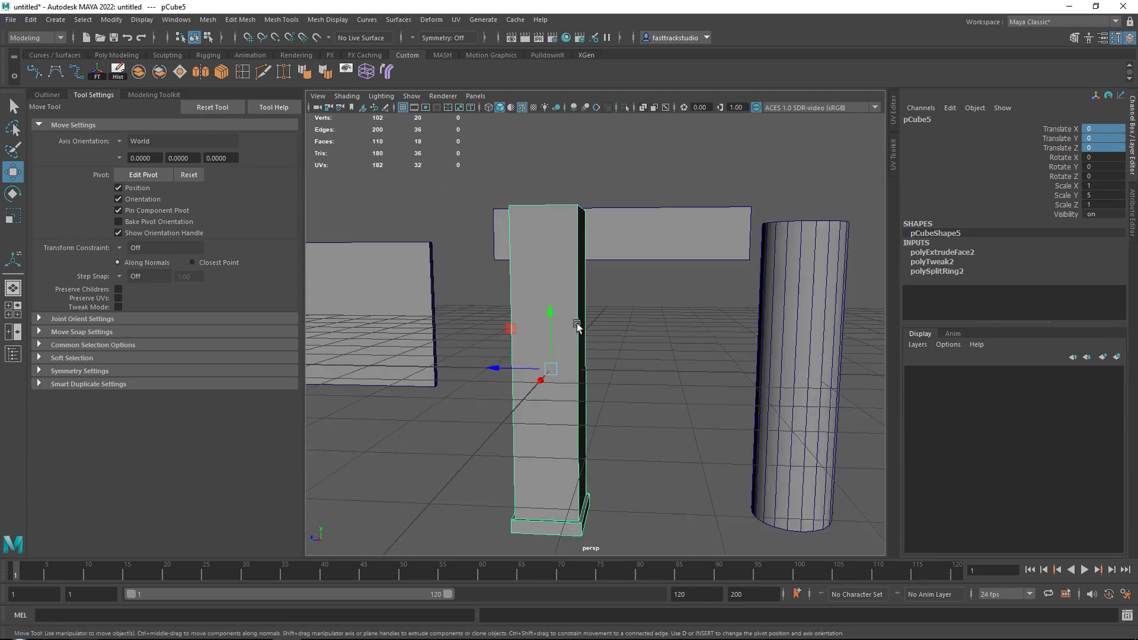
left_click_drag(579, 322, 551, 276, "alt")
scroll(551, 276, "up", 3)
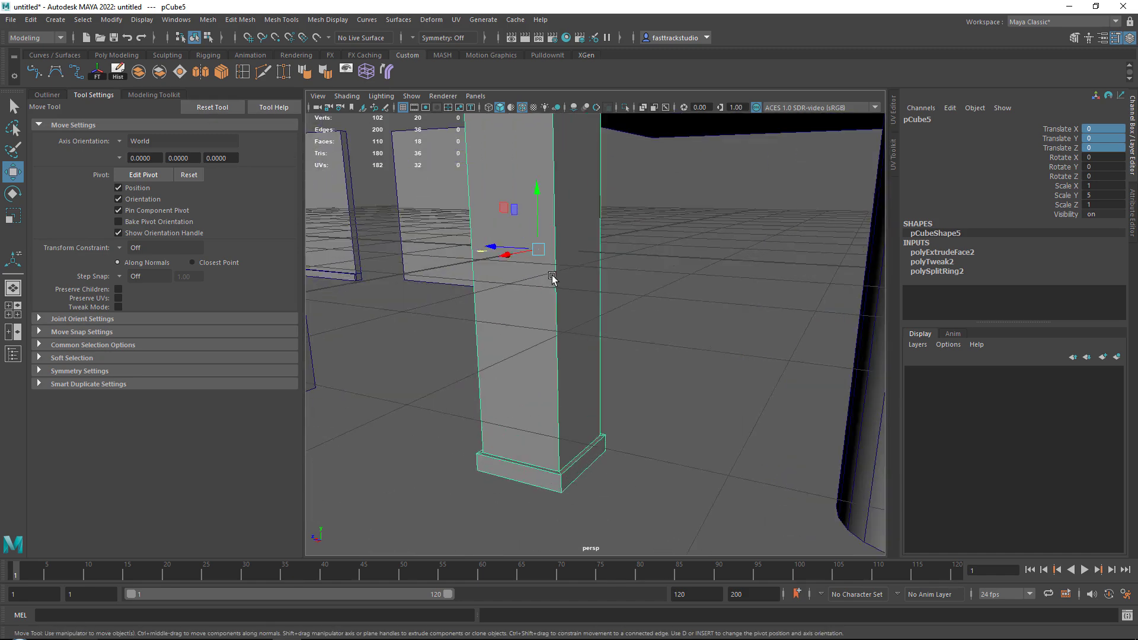
Turn on grid snapping, trying out upward moves of the trimmed square pillar without and with it and undoing both.
left_click_drag(532, 209, 536, 88)
key("ctrl+z")
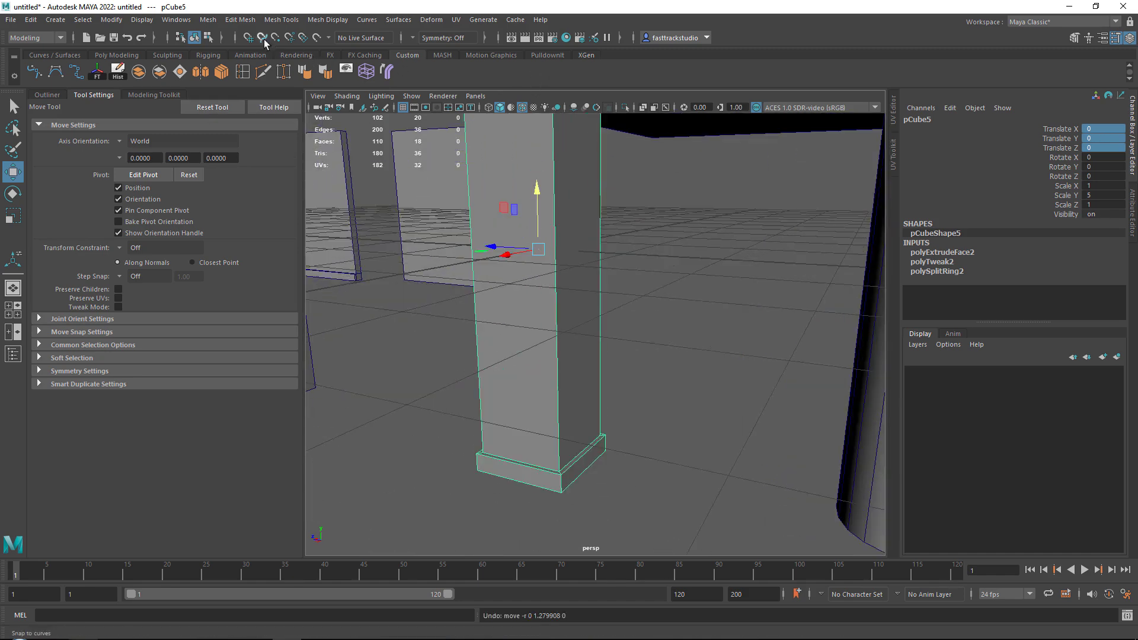
left_click(249, 39)
scroll(551, 190, "down", 3)
middle_click_drag(552, 191, 545, 282, "alt")
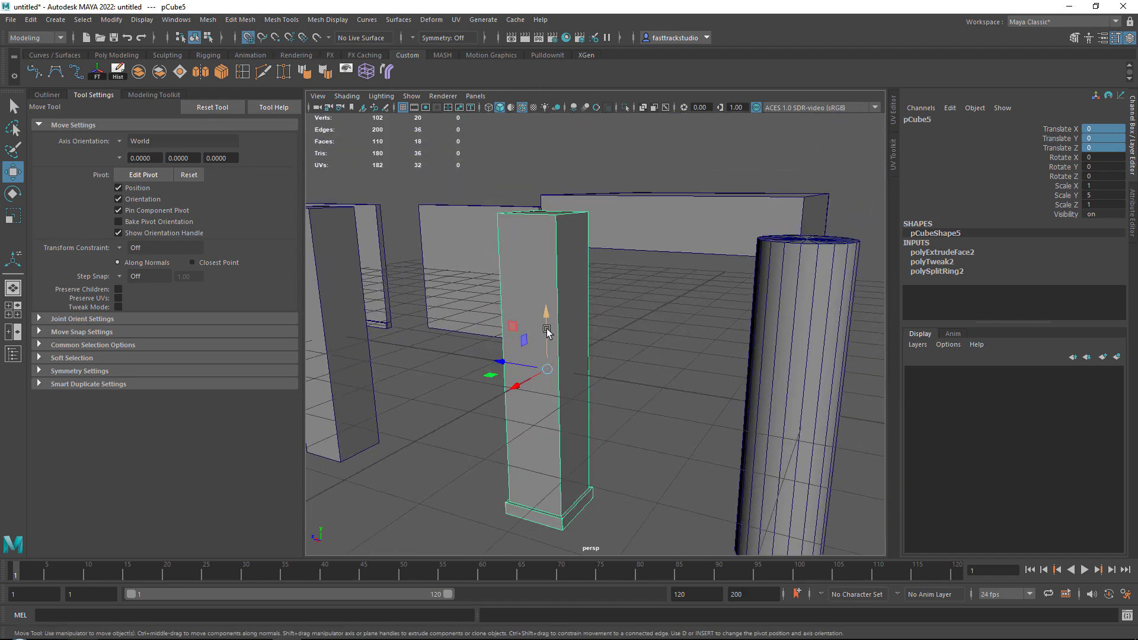
left_click_drag(546, 331, 540, 116)
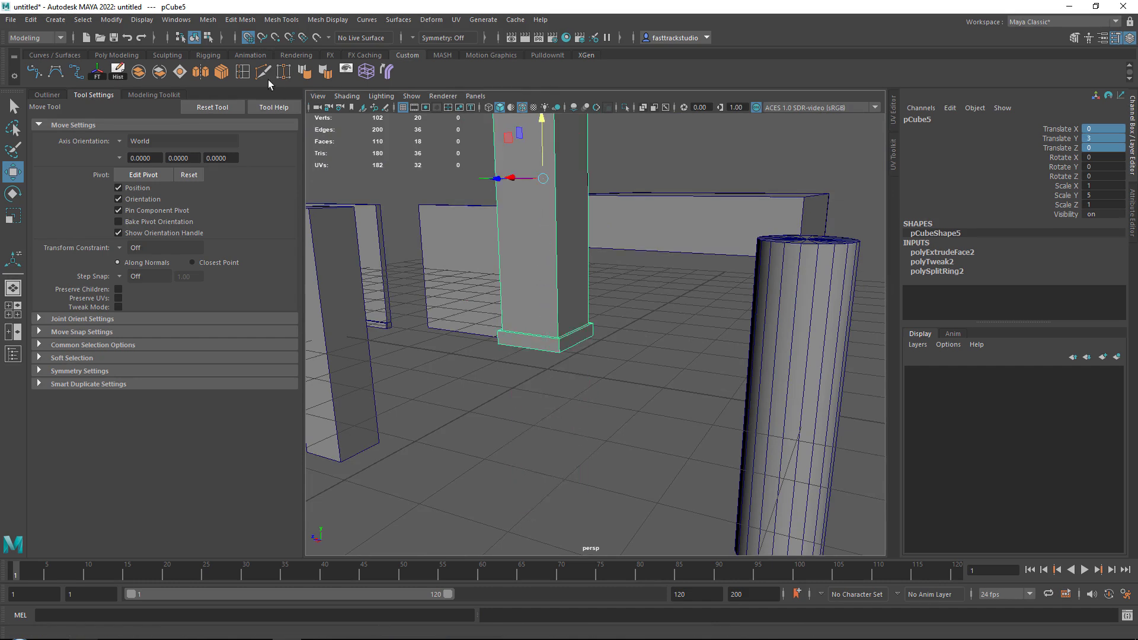
key("ctrl+z")
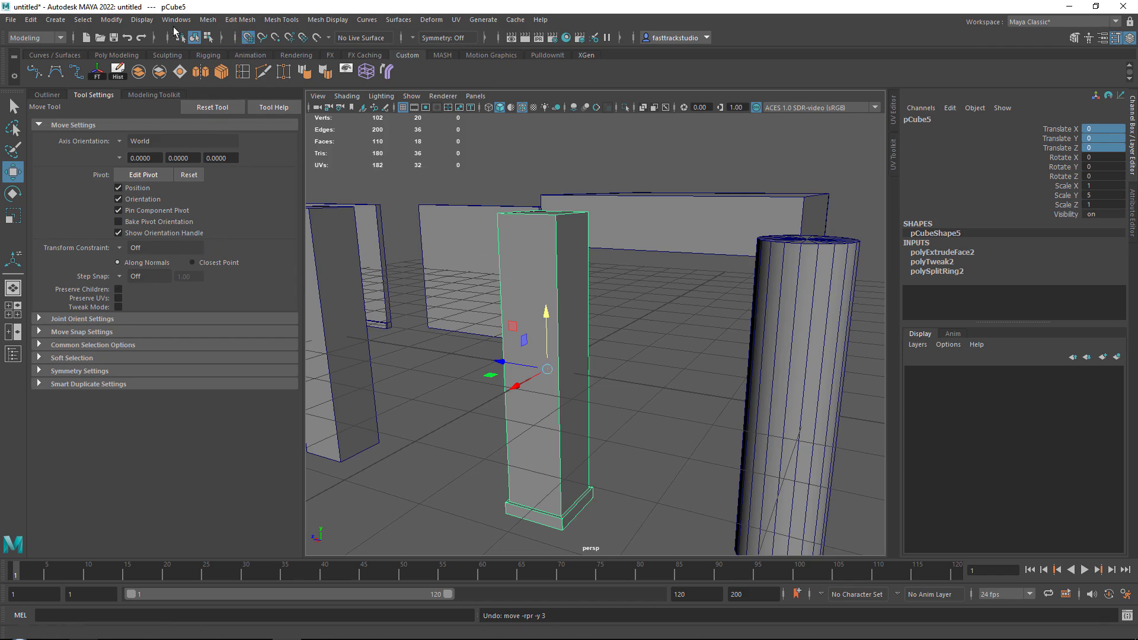
Raise the trimmed square pillar by setting its Translate Y to 2.5.
left_click(1103, 138)
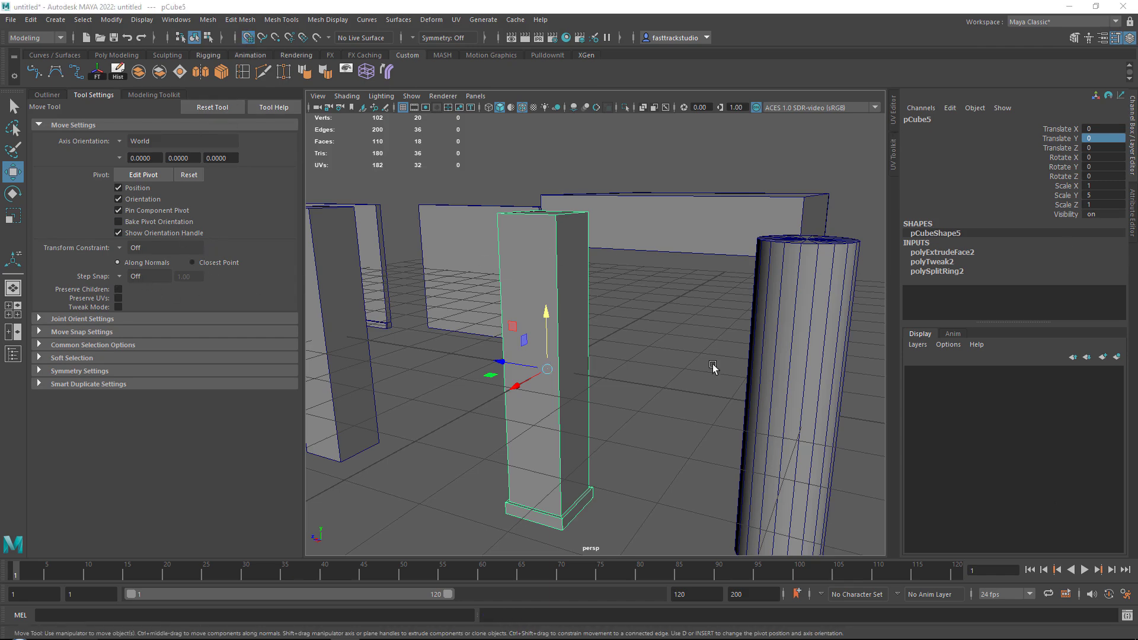
middle_click_drag(713, 364, 671, 410, "alt")
left_click_drag(506, 375, 500, 250)
double_click(1116, 138)
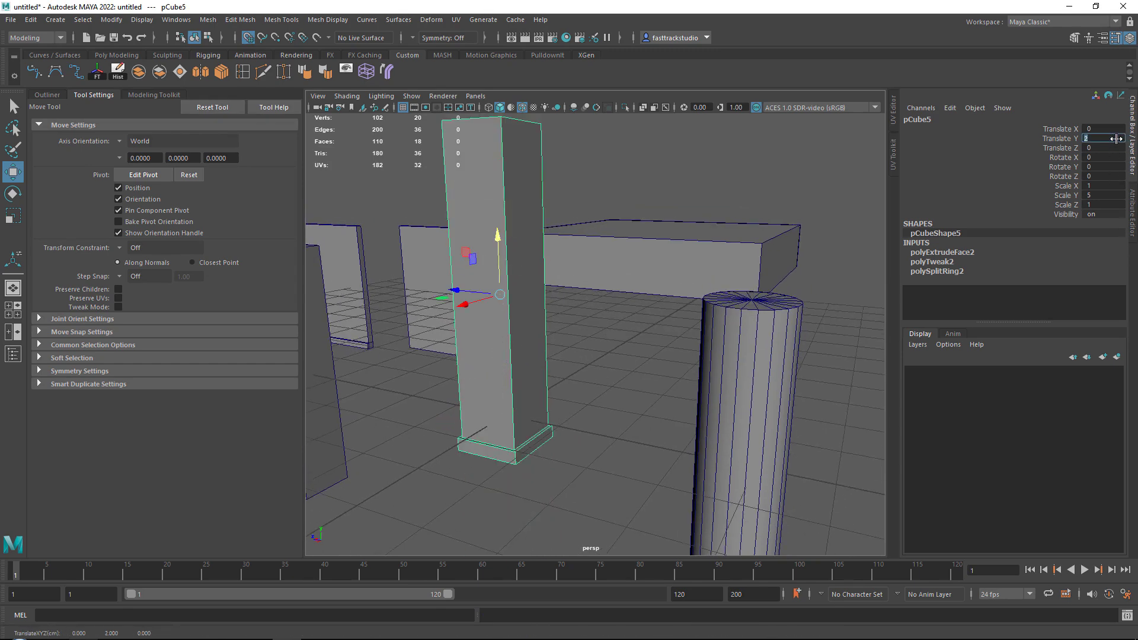
type("2.5")
key("Return")
Set the plain square pillar's Translate Y to 2.5.
left_click_drag(578, 315, 658, 323, "alt")
right_click_drag(658, 322, 459, 369, "alt")
middle_click_drag(459, 369, 518, 385, "alt")
left_click(487, 379)
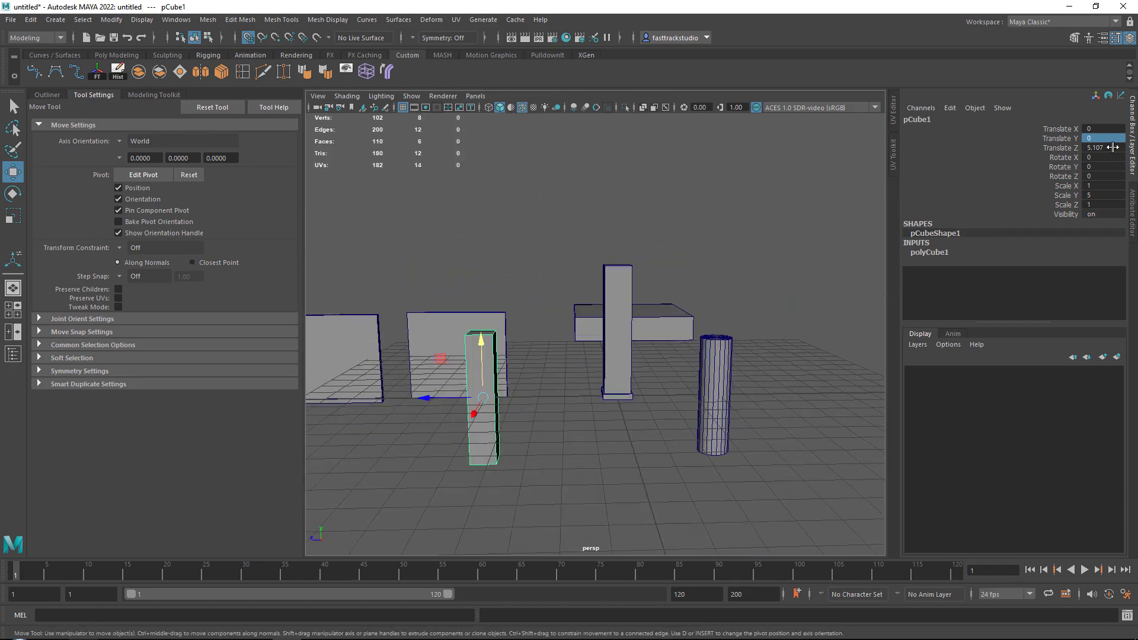
double_click(1107, 147)
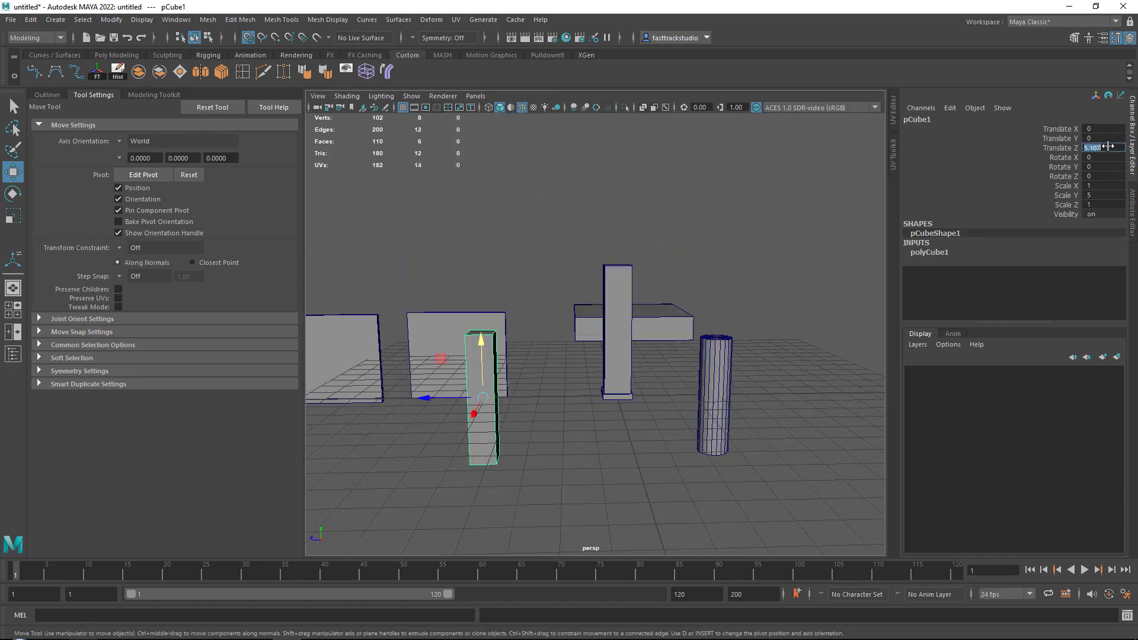
double_click(1108, 138)
type("2.5")
key("Return")
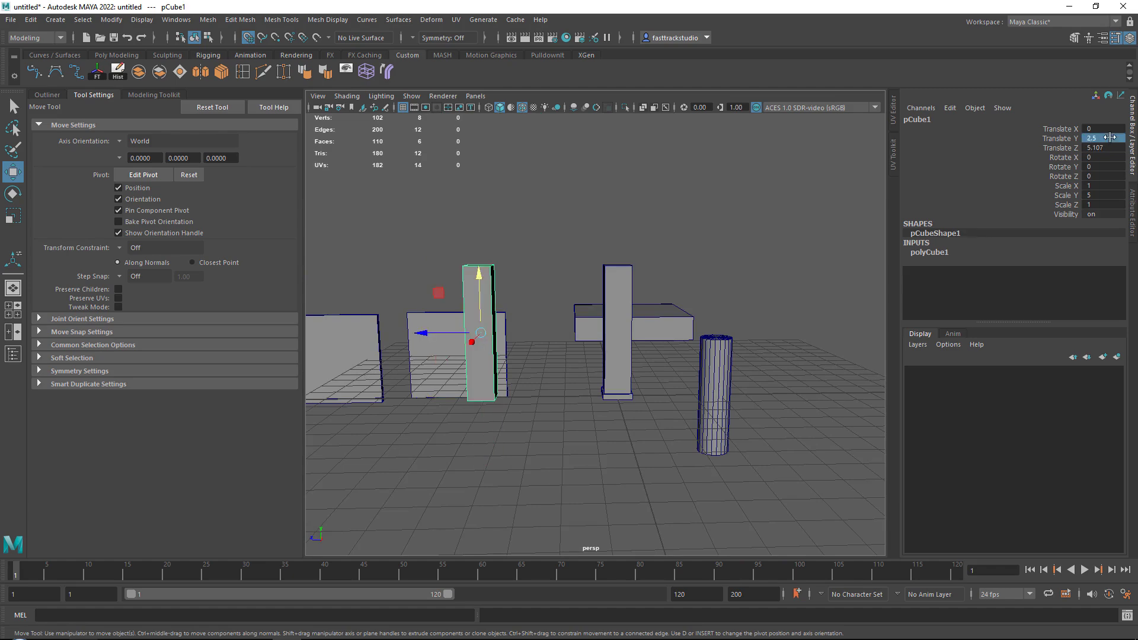
Put the trimmed square pillar on a new display layer named Pillar_Square_Trim and hide that layer.
middle_click_drag(670, 297, 551, 320, "alt")
scroll(521, 330, "up", 5)
left_click(443, 346)
middle_click_drag(443, 350, 632, 330, "alt")
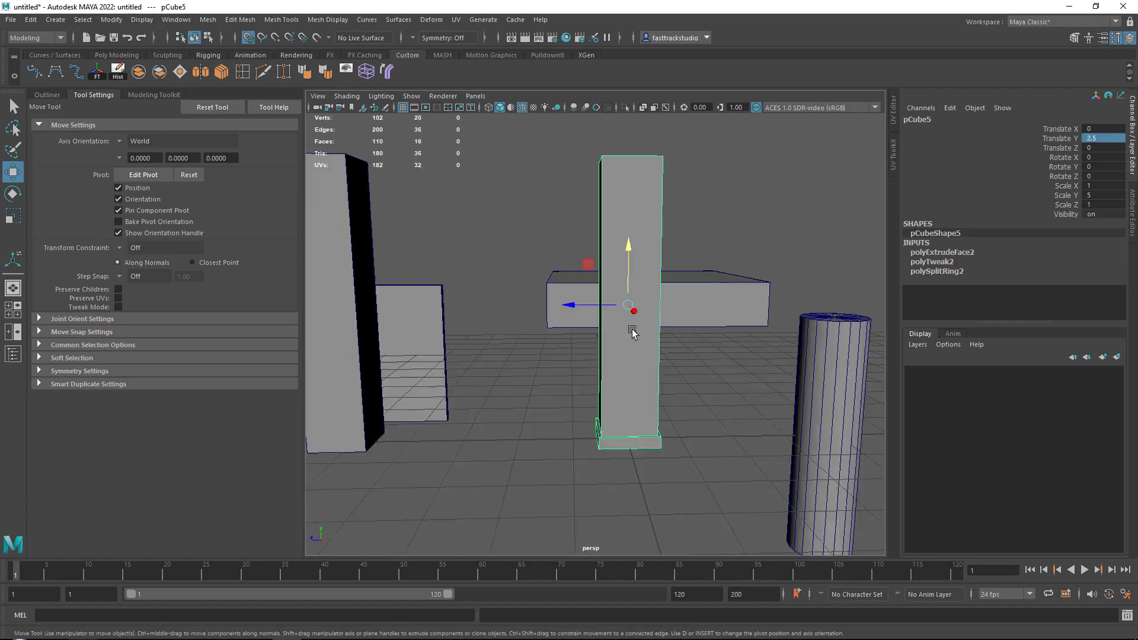
scroll(622, 331, "down", 2)
left_click_drag(375, 351, 605, 353, "alt")
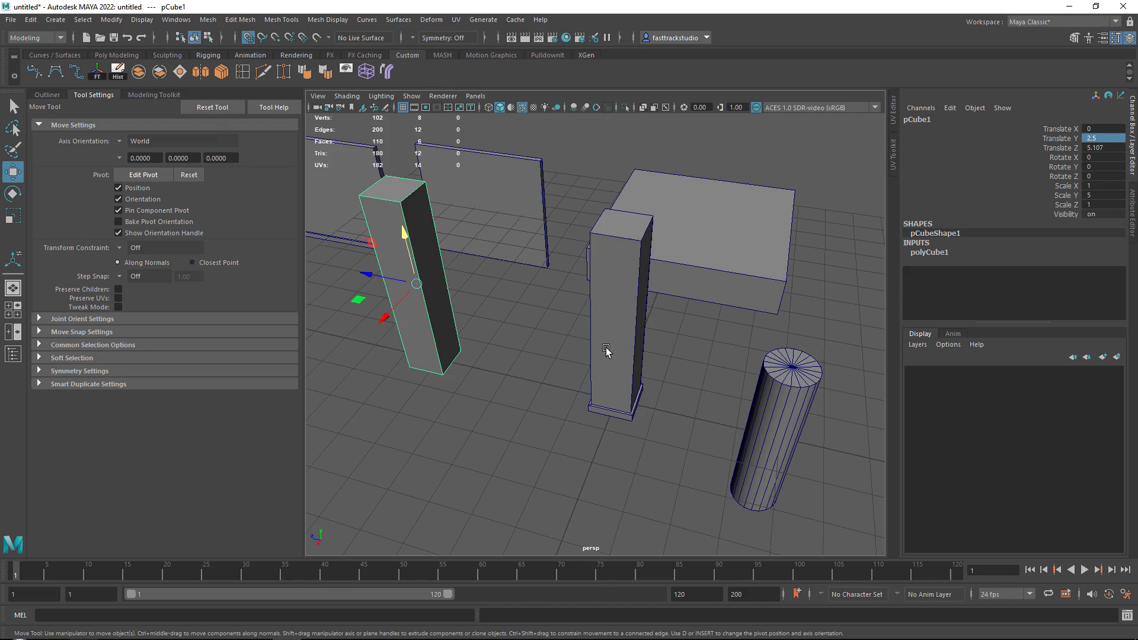
left_click(1117, 357)
double_click(977, 371)
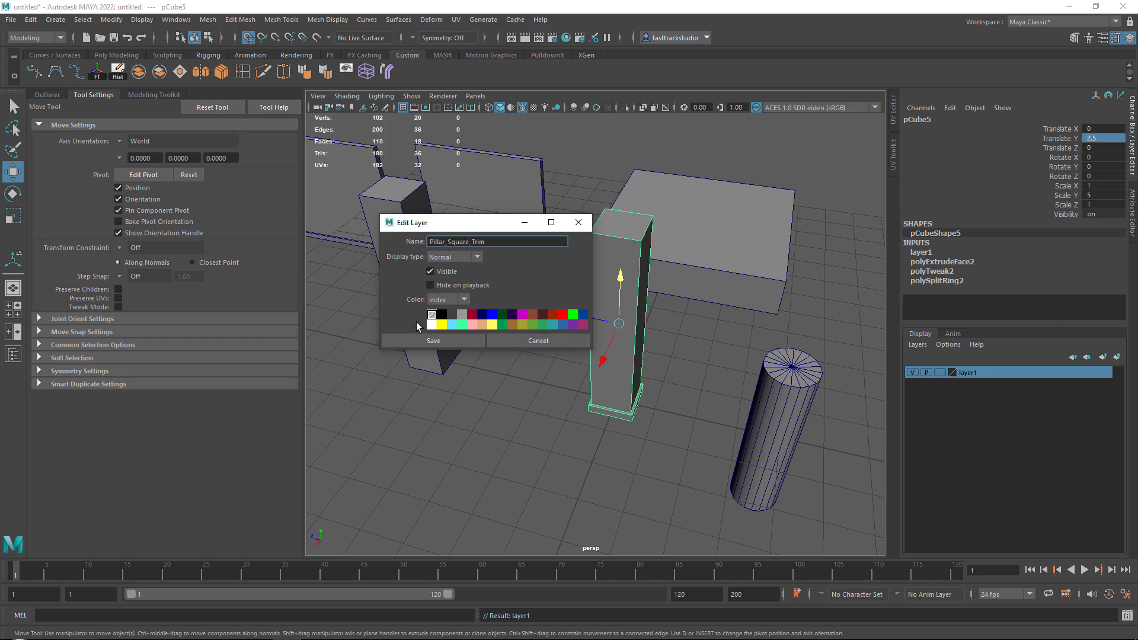
left_click(433, 340)
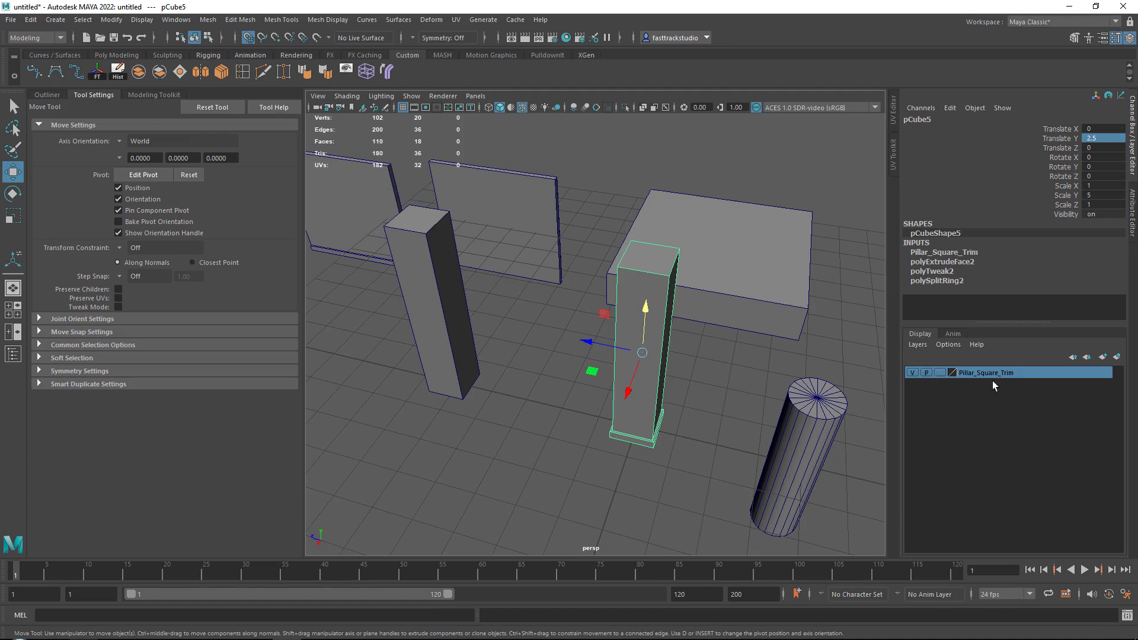
left_click(913, 372)
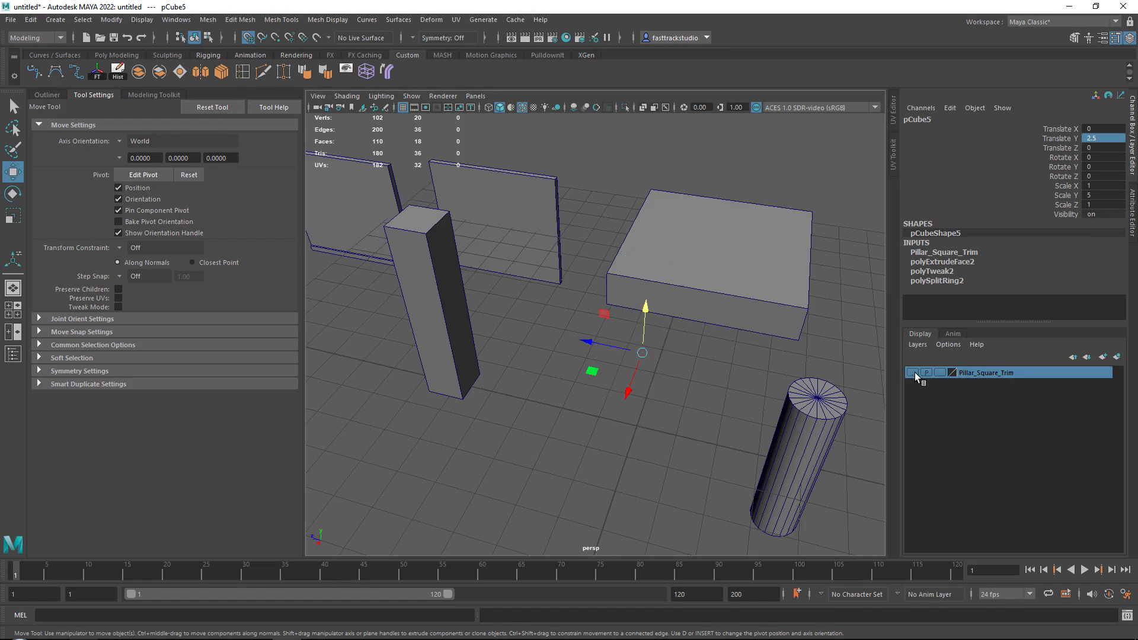
Center the plain square pillar by setting its Translate Z to 0.
left_click(444, 297)
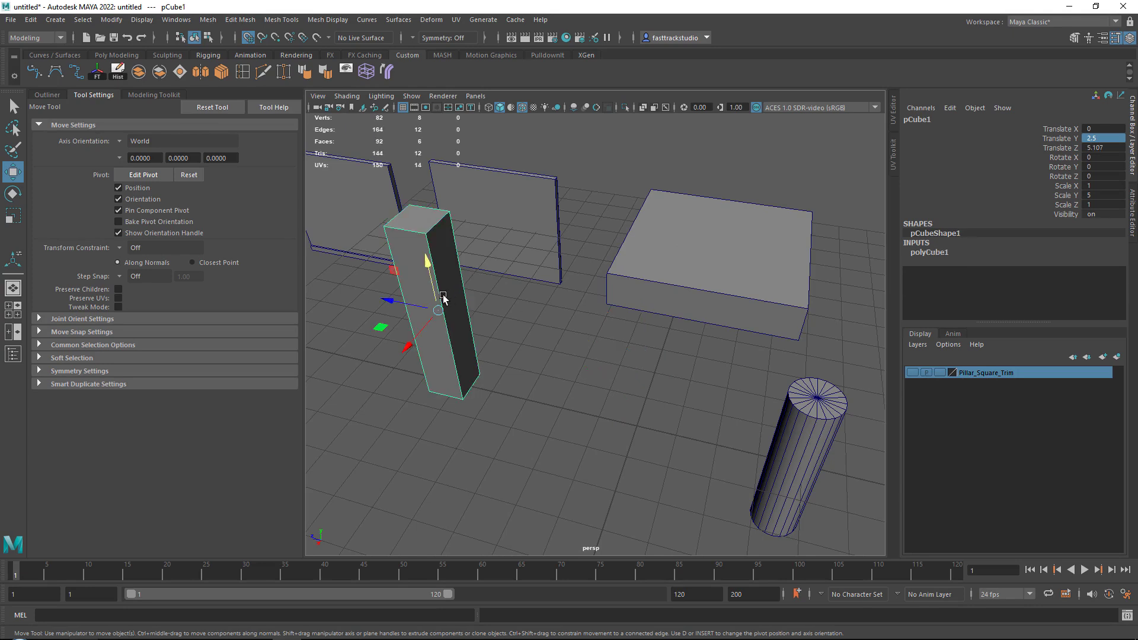
double_click(1099, 148)
type("0")
key("Return")
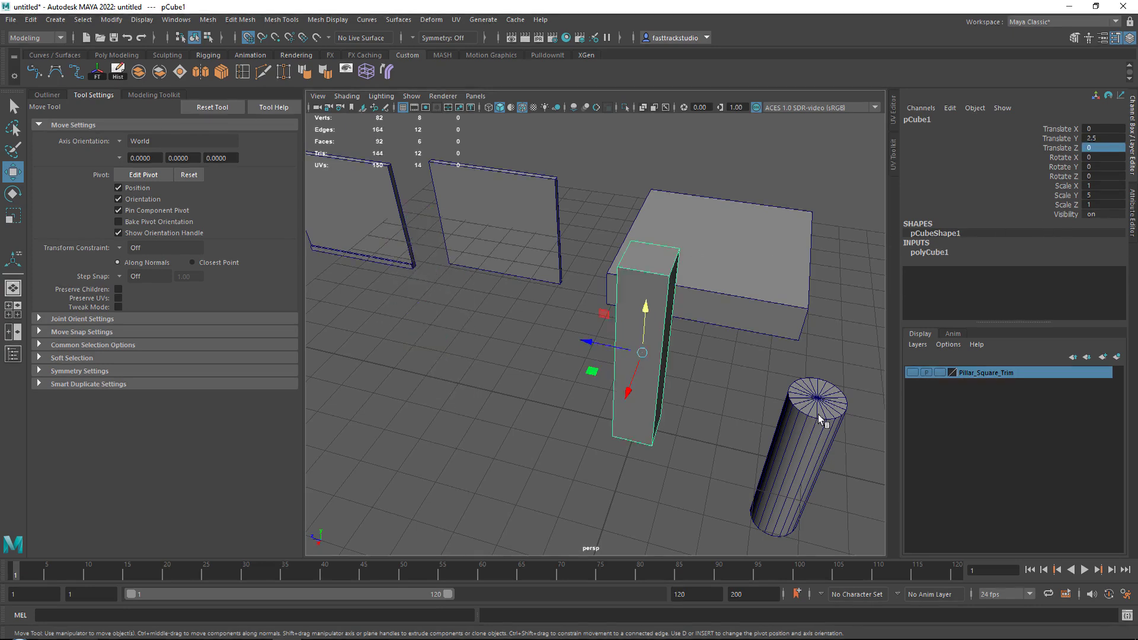
Put the plain square pillar on a new display layer named Pillar_Square and hide that layer.
left_click(1117, 357)
double_click(972, 373)
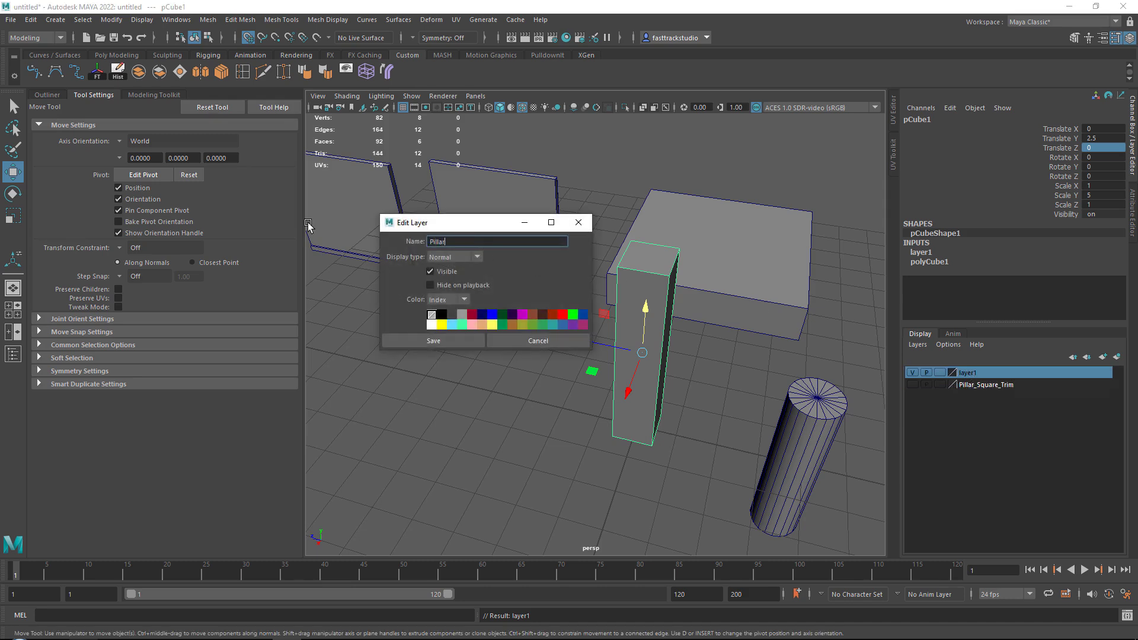
type("Pillar_Square")
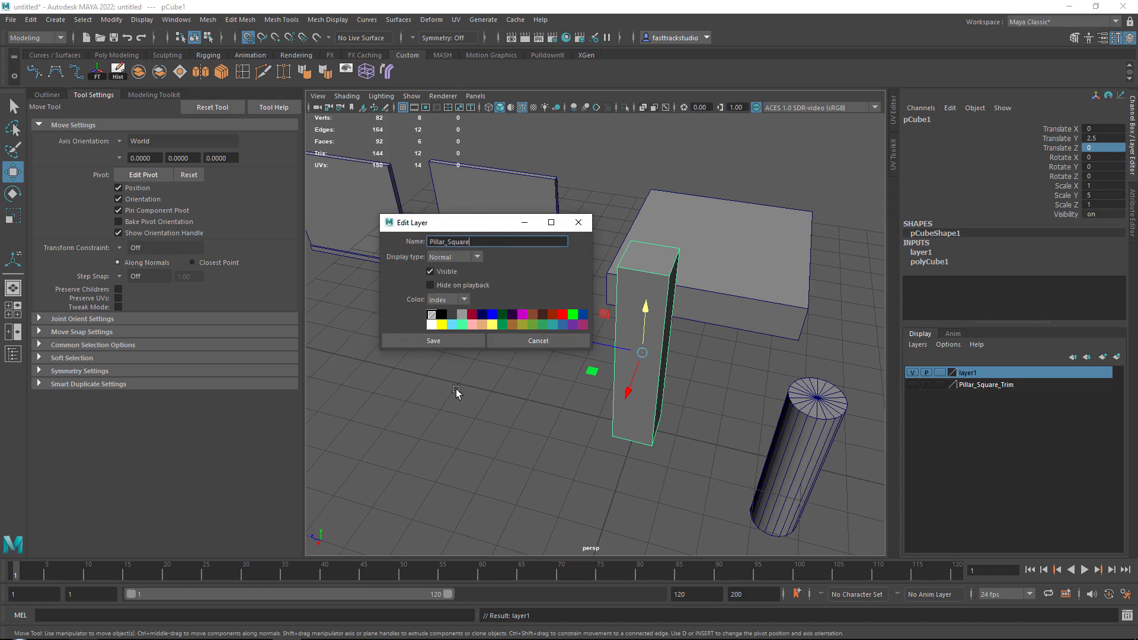
left_click(465, 342)
left_click(912, 372)
Set the round pillar's Translate Z to 0.
left_click(817, 424)
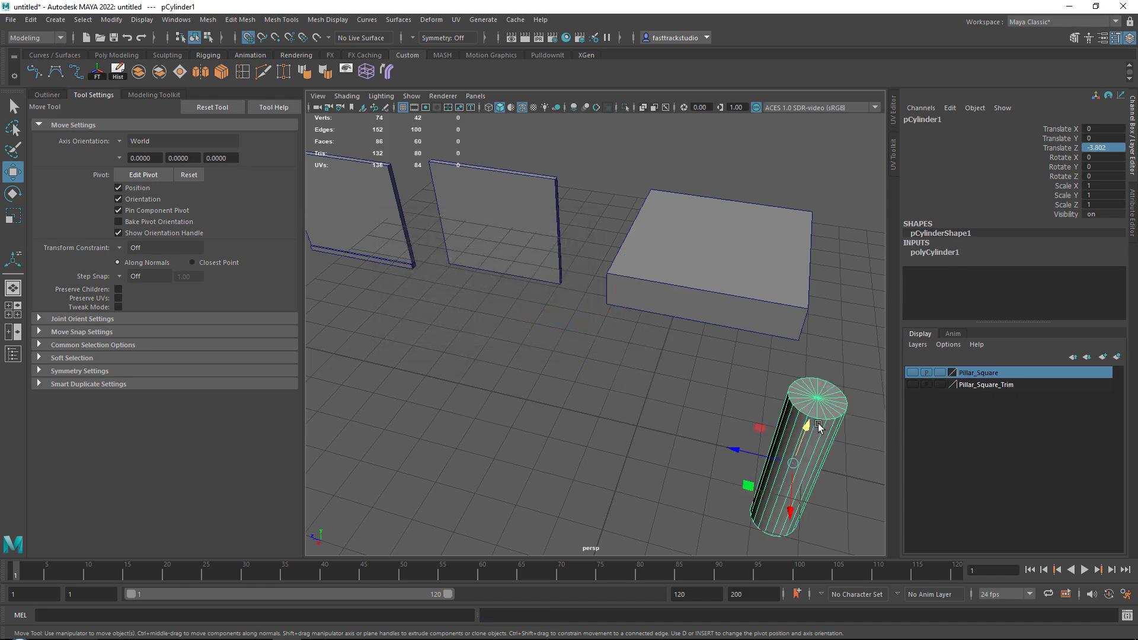
double_click(1104, 147)
type("0")
key("Return")
Raise the round pillar to a Translate Y of 2 with grid snapping.
double_click(1100, 137)
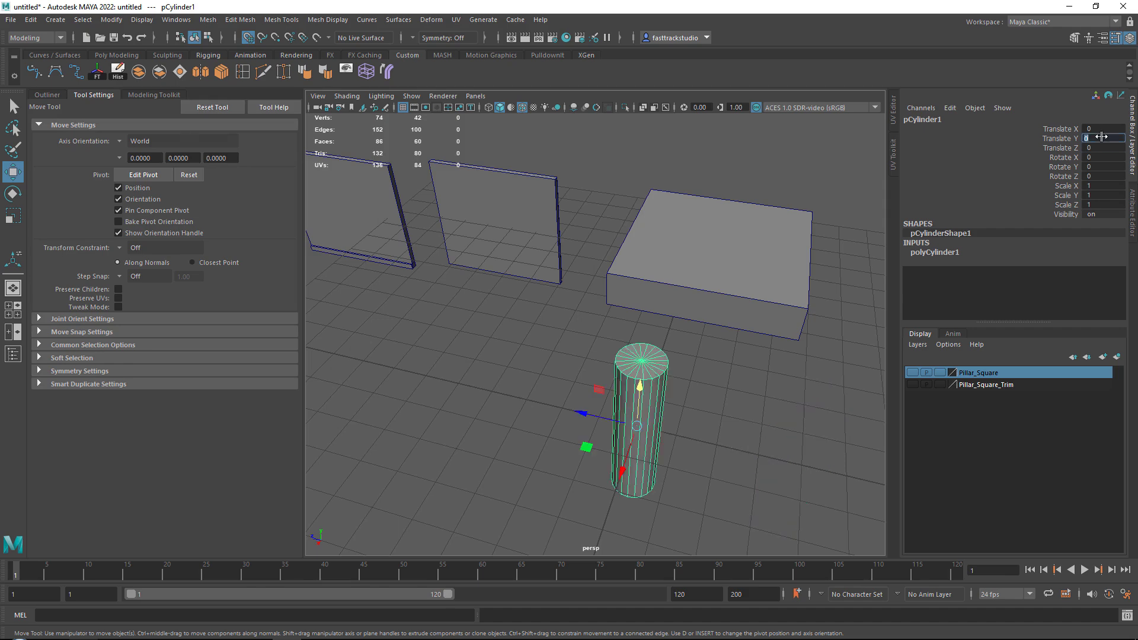
left_click_drag(714, 412, 666, 416, "alt")
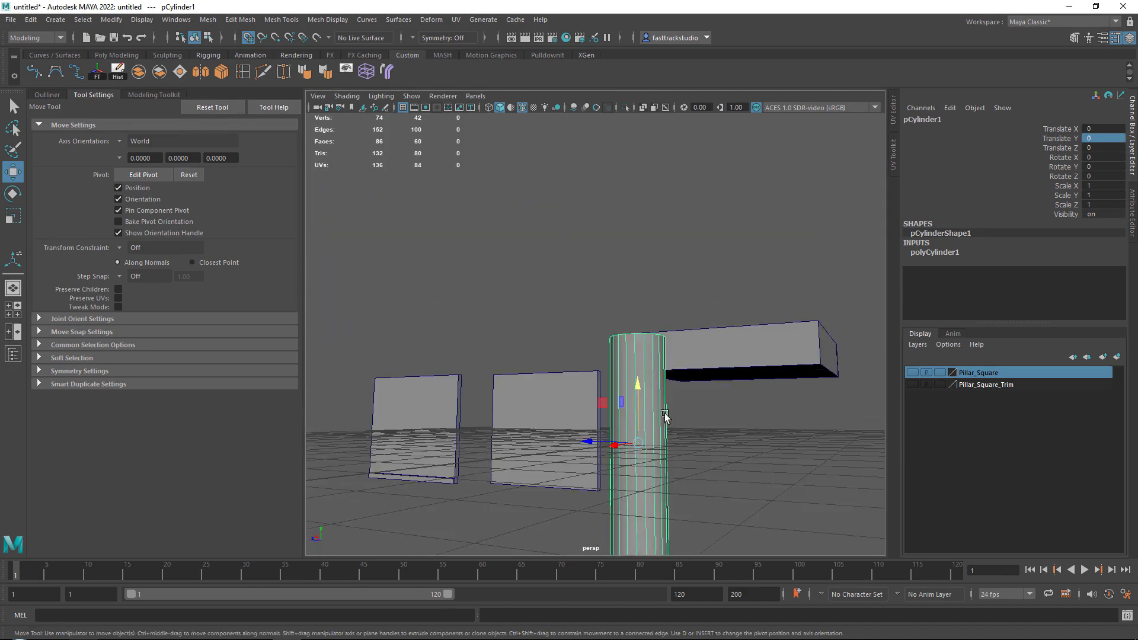
middle_click_drag(665, 416, 625, 328, "alt")
scroll(624, 328, "up", 5)
left_click_drag(624, 328, 597, 208, "alt")
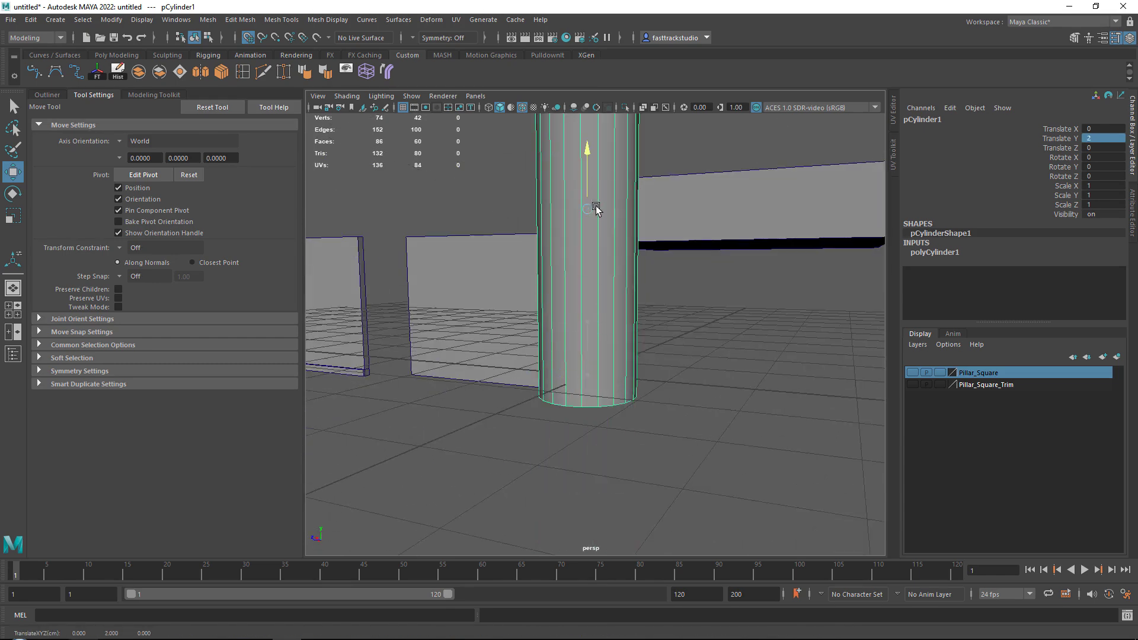
Move the round pillar's pivot to the center vertex of its bottom cap using point snapping, and turn point snapping off.
left_click_drag(625, 273, 660, 319, "alt")
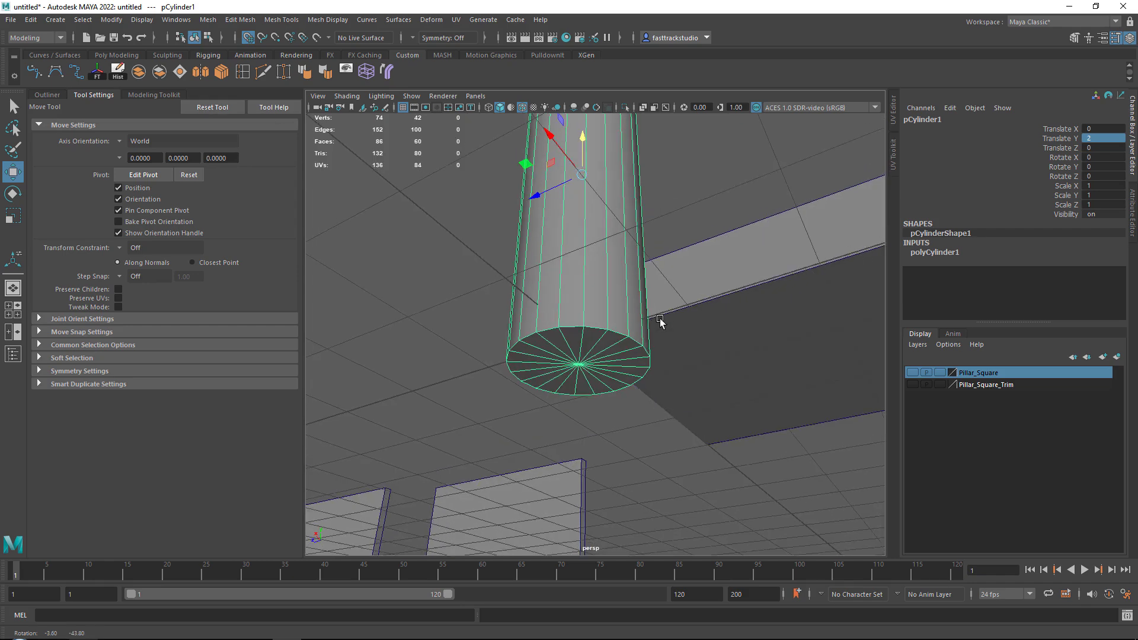
scroll(573, 212, "up", 3)
middle_click_drag(574, 212, 563, 255, "alt")
left_click_drag(564, 256, 572, 249, "alt")
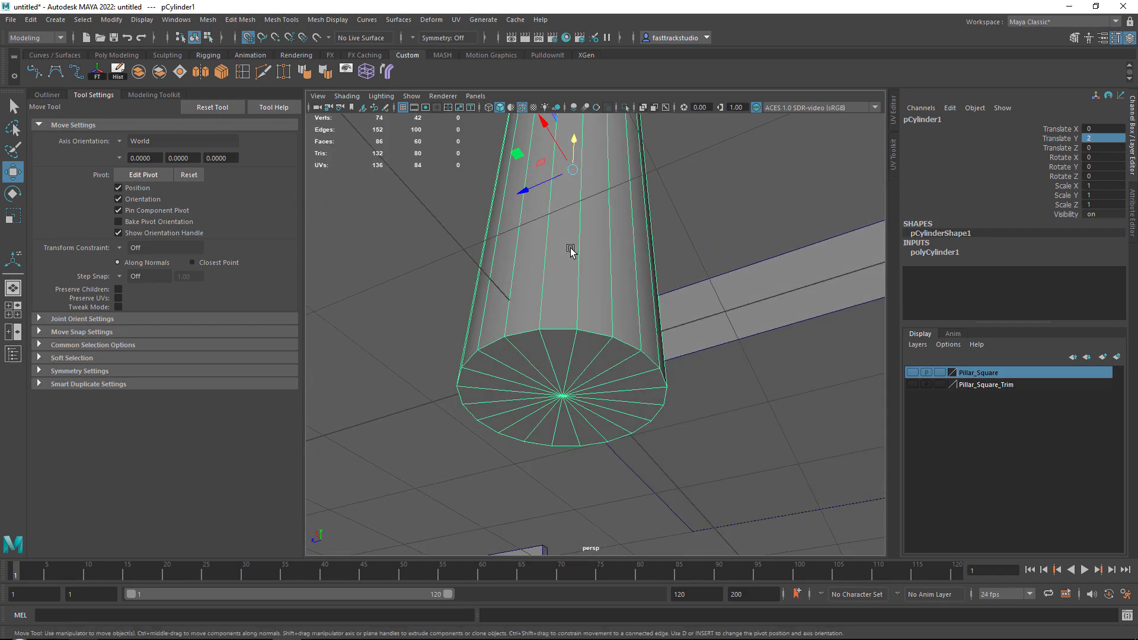
left_click(144, 175)
left_click(275, 38)
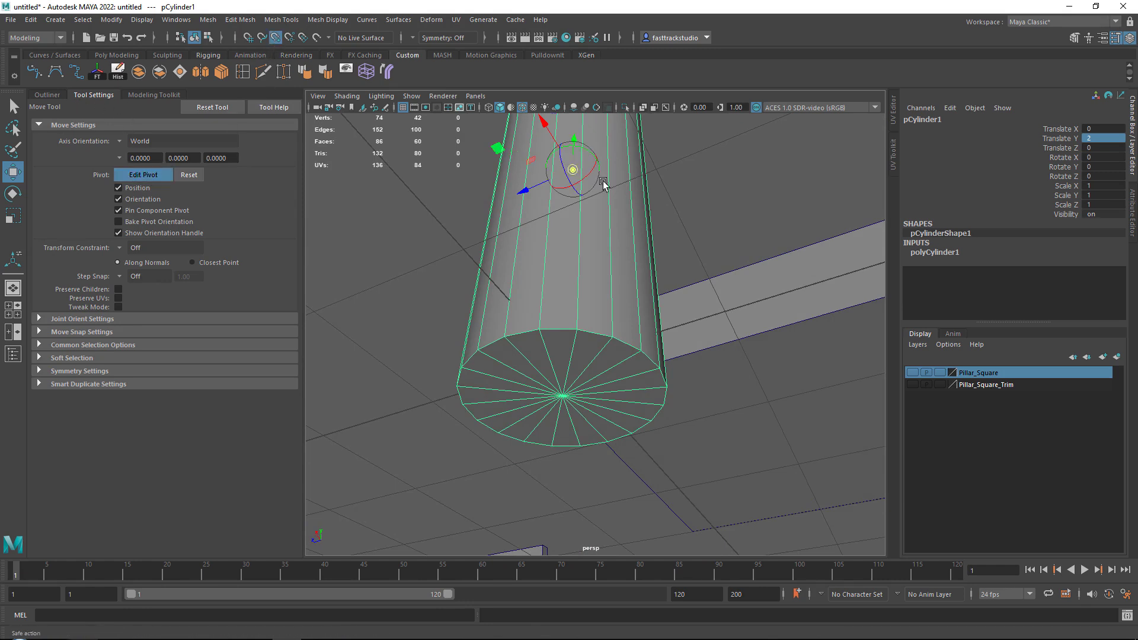
left_click_drag(574, 170, 565, 395)
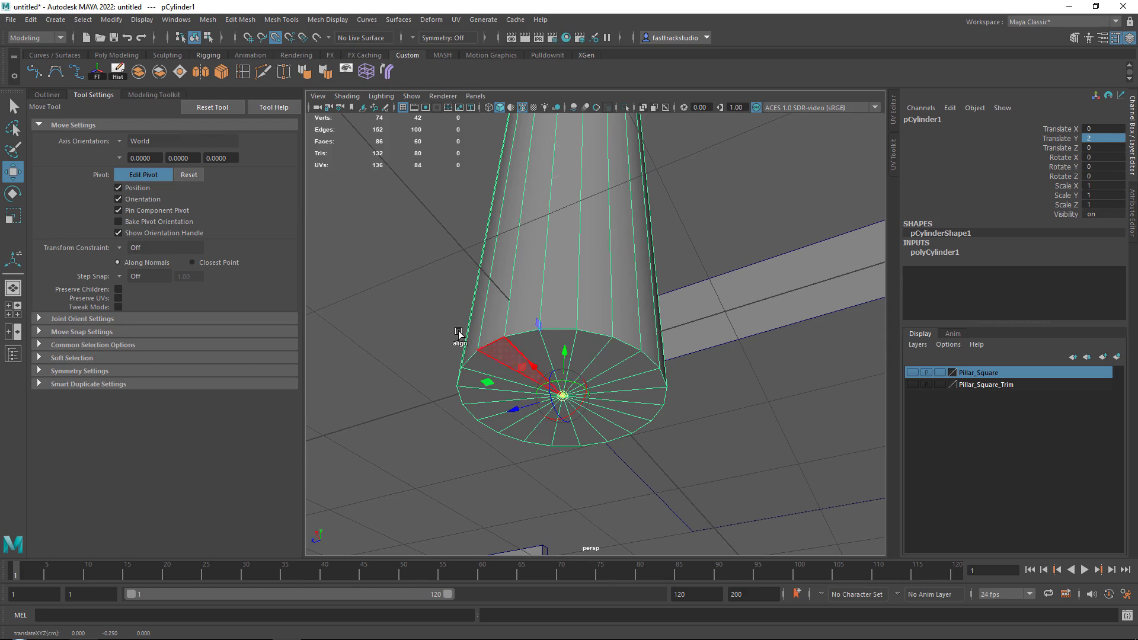
left_click(158, 175)
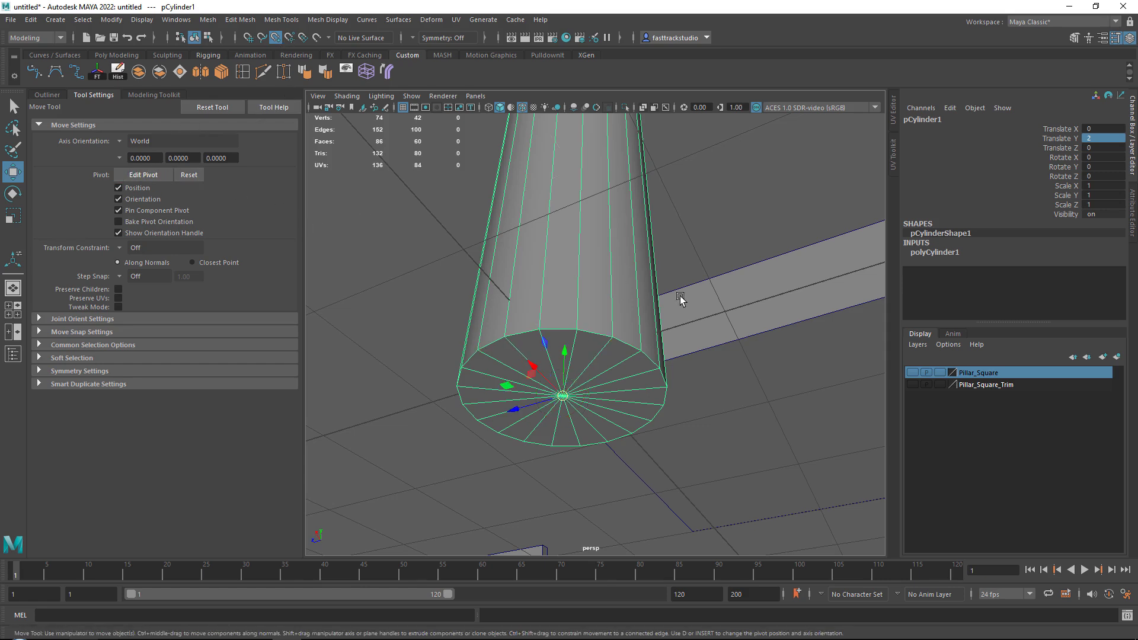
left_click(276, 36)
Snap the round pillar's base onto the grid plane with grid snapping, at a Translate Y of 2.25.
left_click_drag(582, 258, 575, 313, "alt")
mouse_move(573, 434)
left_mouse_down()
mouse_move(573, 404)
mouse_move(572, 419)
left_mouse_up()
key("ctrl+z")
left_click(248, 38)
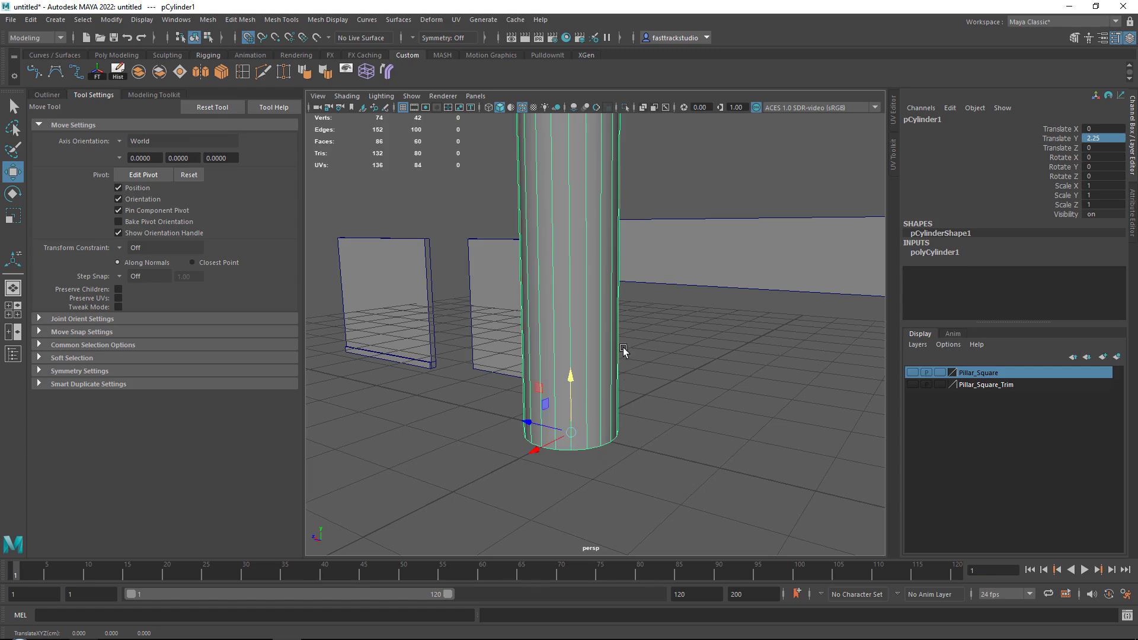
Assign the round pillar to a new display layer named Circular_Pillar and hide that layer.
left_click_drag(622, 348, 615, 422, "alt")
scroll(636, 361, "down", 6)
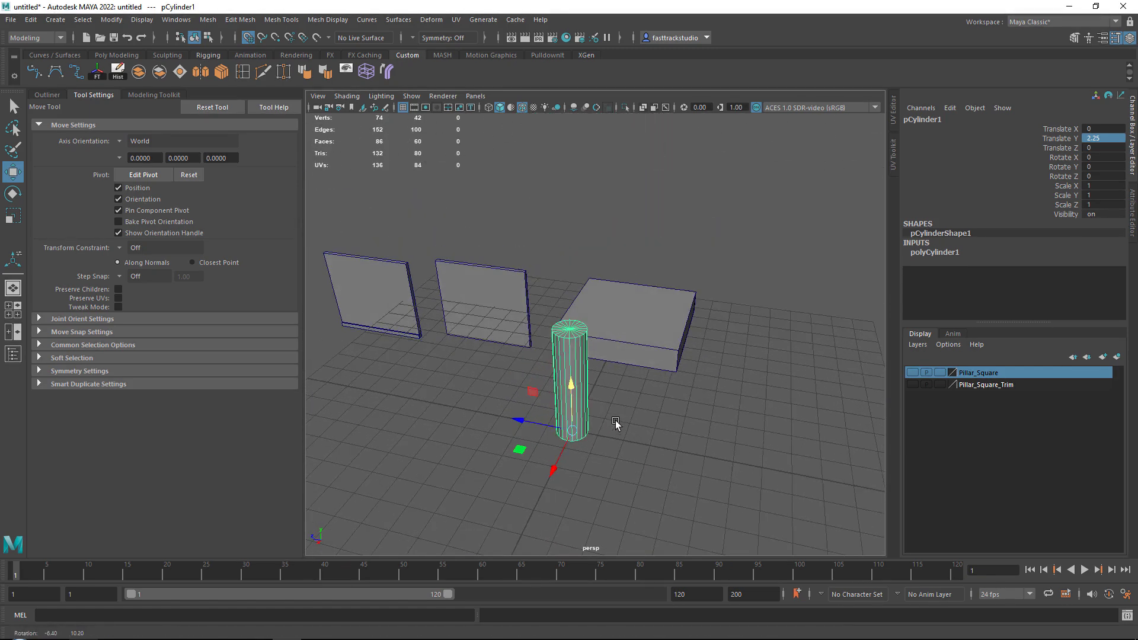
scroll(619, 391, "up", 4)
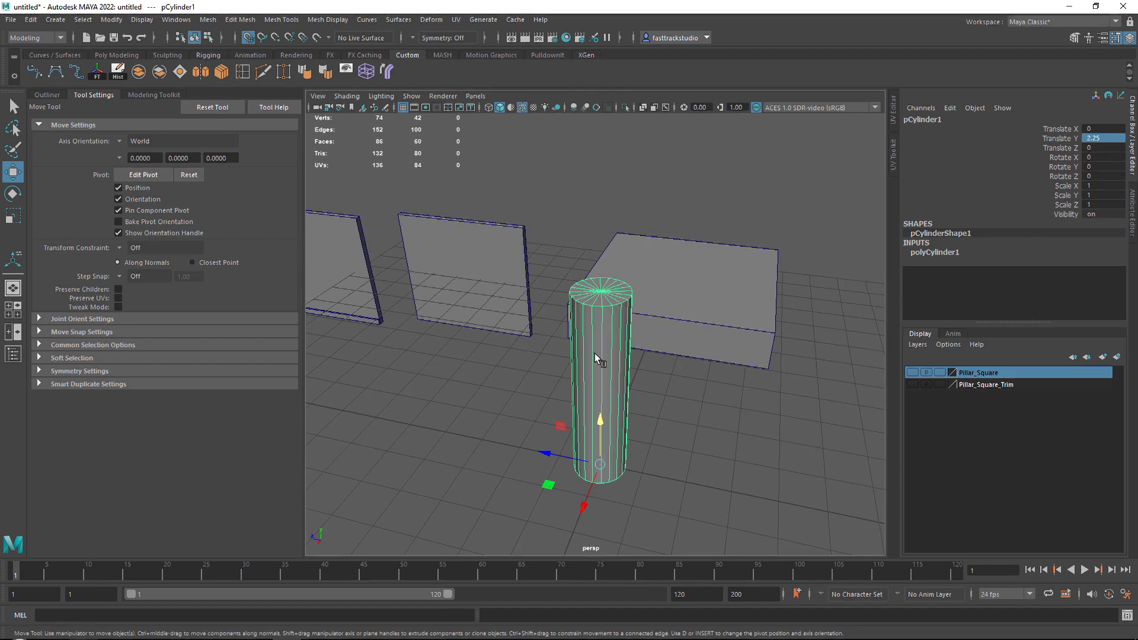
middle_click_drag(600, 360, 602, 325, "alt")
left_click(1117, 357)
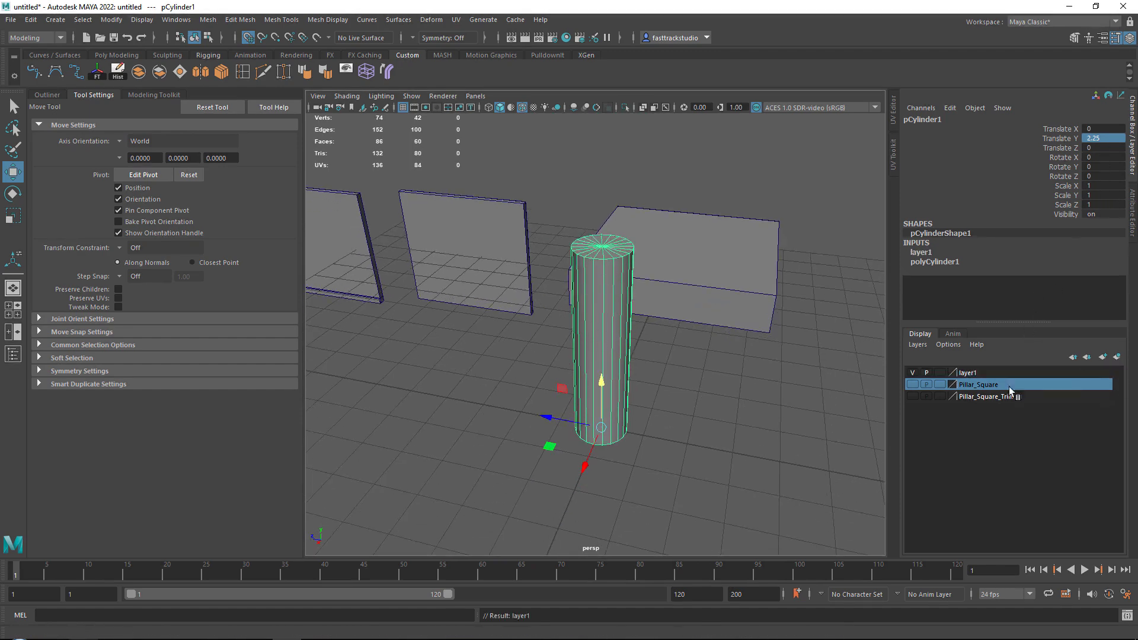
double_click(968, 373)
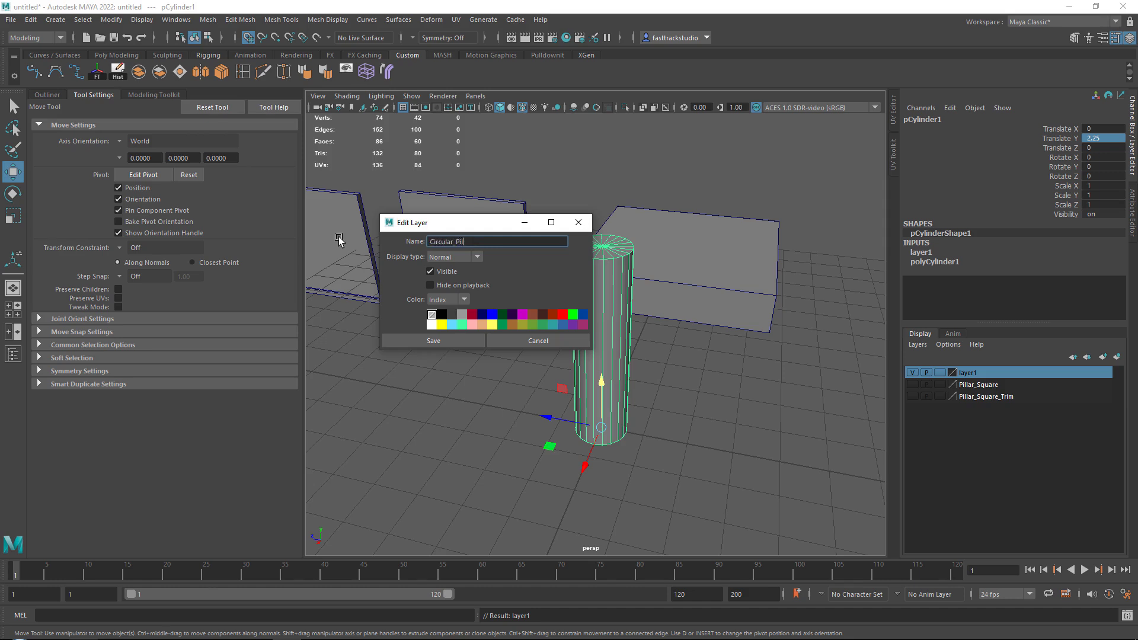
left_click(467, 346)
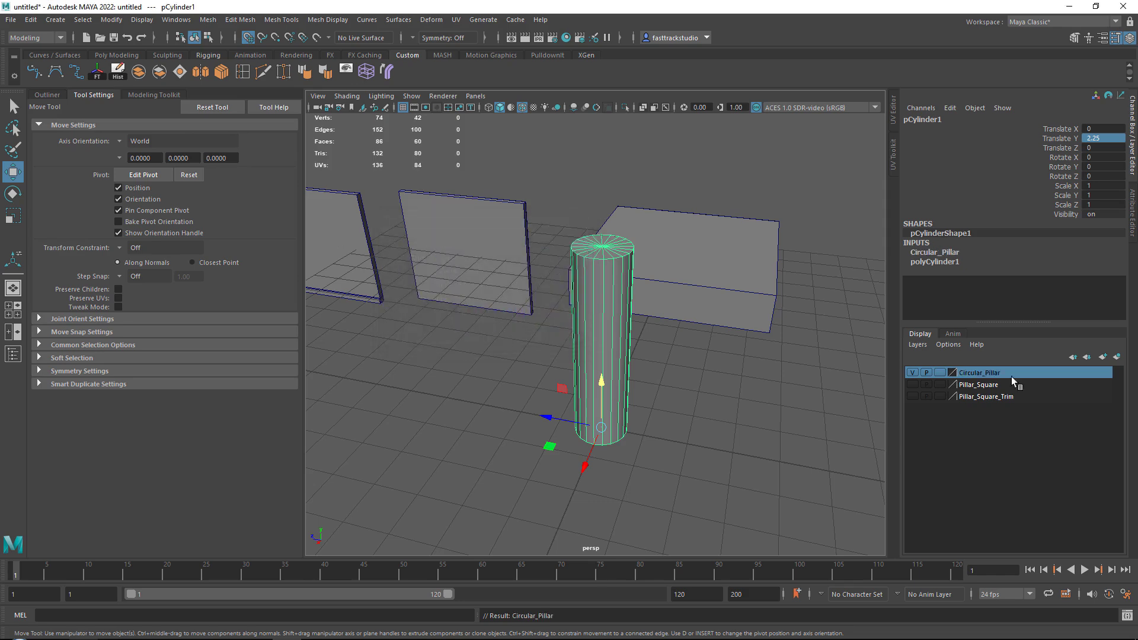
left_click(912, 372)
Move the plain wall's pivot to a bottom corner vertex at one end, using point snapping.
left_click_drag(572, 363, 557, 347, "alt")
scroll(558, 347, "down", 2)
left_click(481, 301)
left_click_drag(483, 302, 628, 380, "alt")
middle_click_drag(628, 379, 691, 284, "alt")
scroll(504, 362, "up", 5)
middle_click_drag(503, 361, 560, 359, "alt")
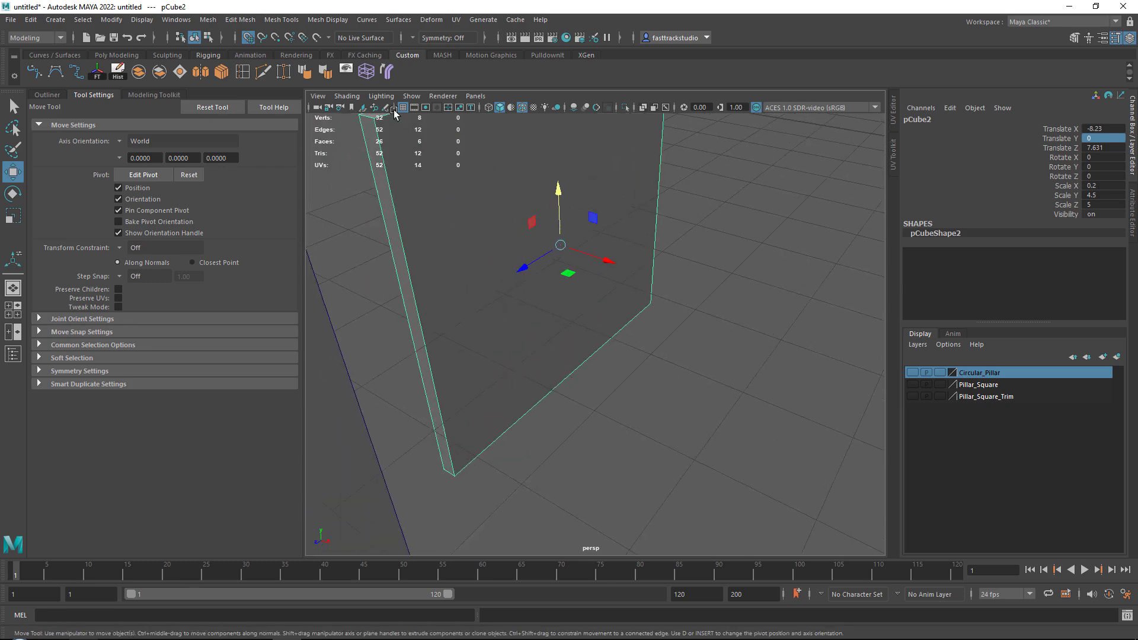
left_click(250, 39)
left_click(278, 38)
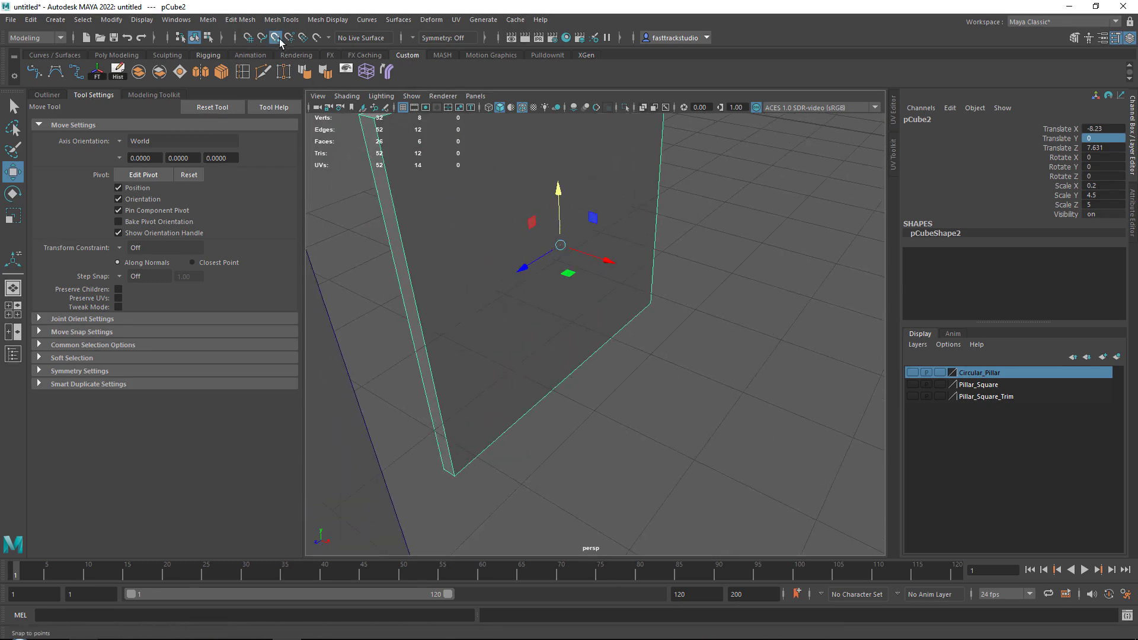
left_click(156, 177)
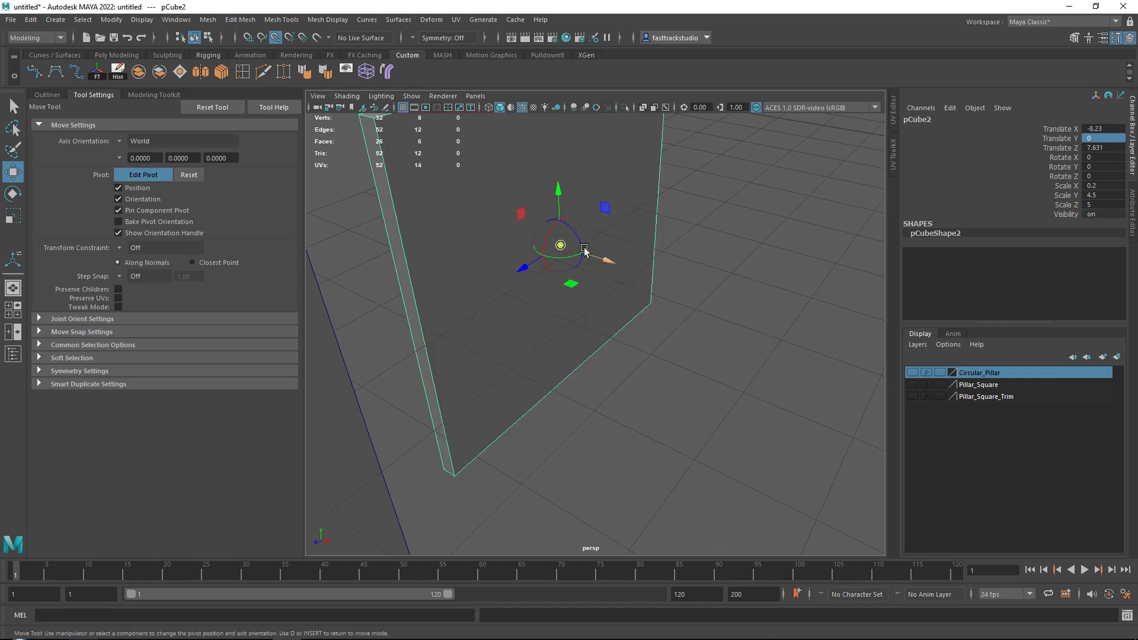
left_click_drag(560, 244, 454, 476)
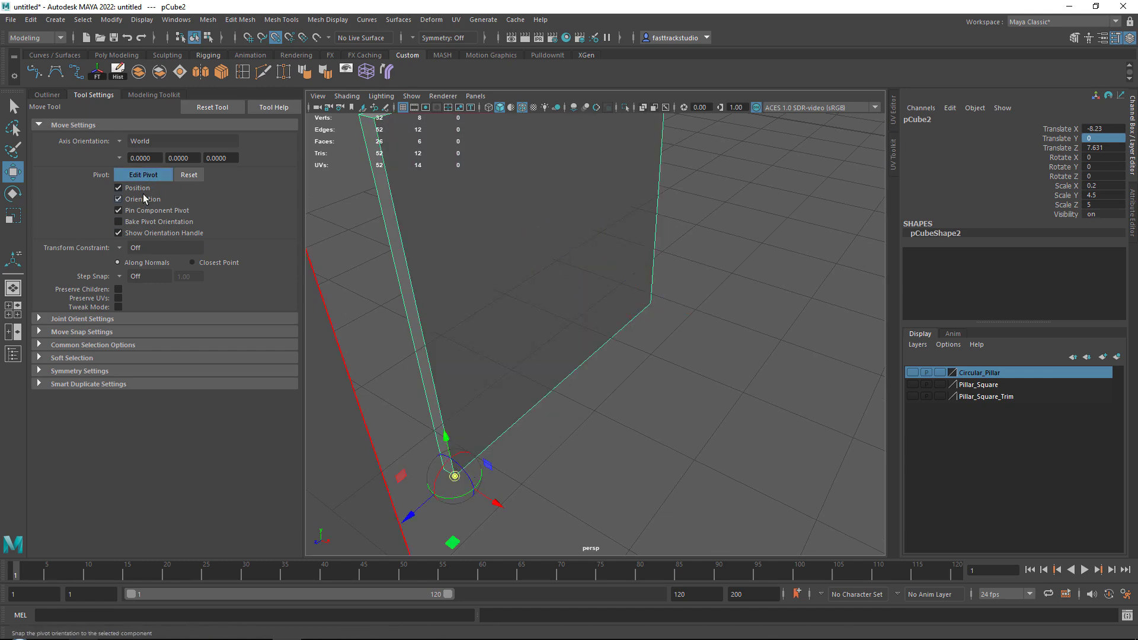
left_click(151, 173)
key("f")
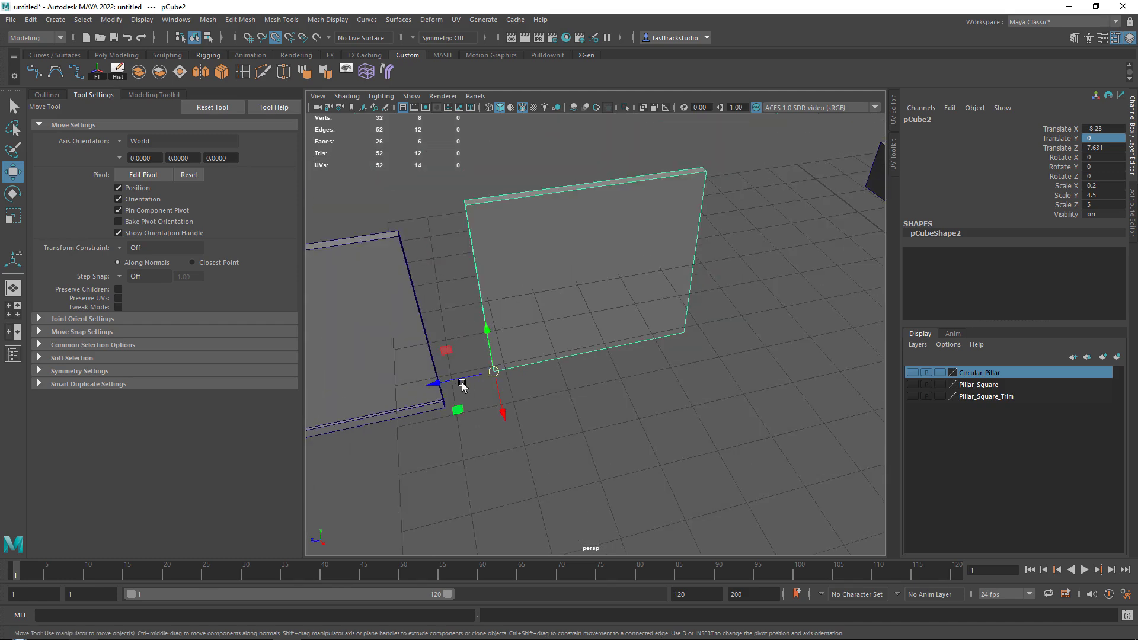
Snap the plain wall's pivot corner to the origin with grid snapping, at Translate X -0.1, Y 2.25 and Z -2.5.
left_click_drag(463, 387, 496, 335)
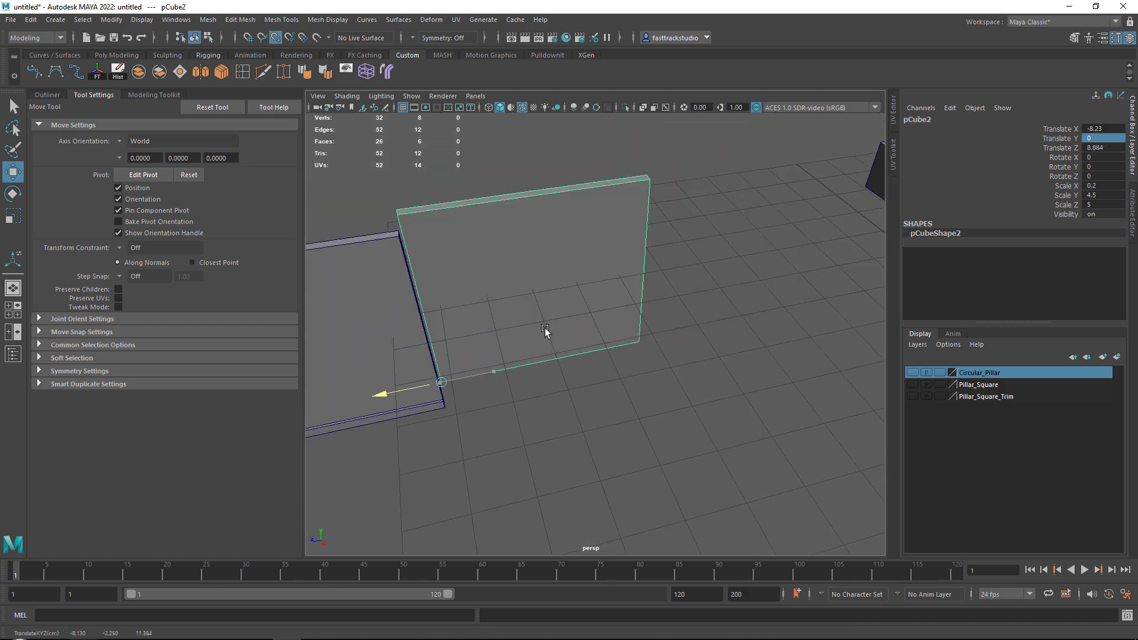
key("ctrl+z")
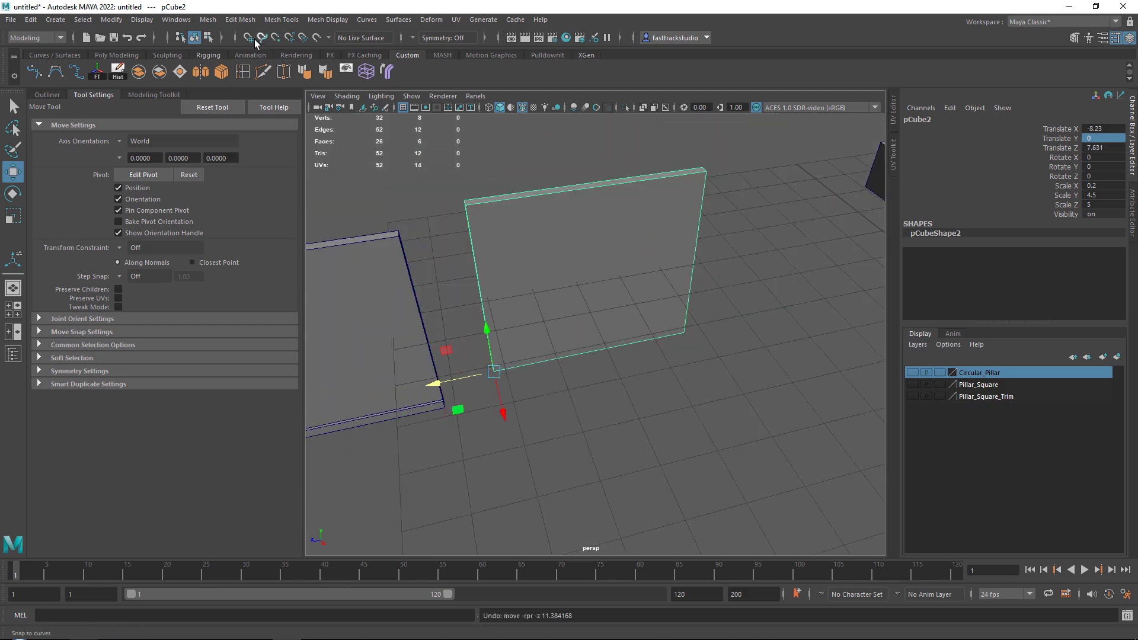
left_click_drag(510, 246, 707, 300, "alt")
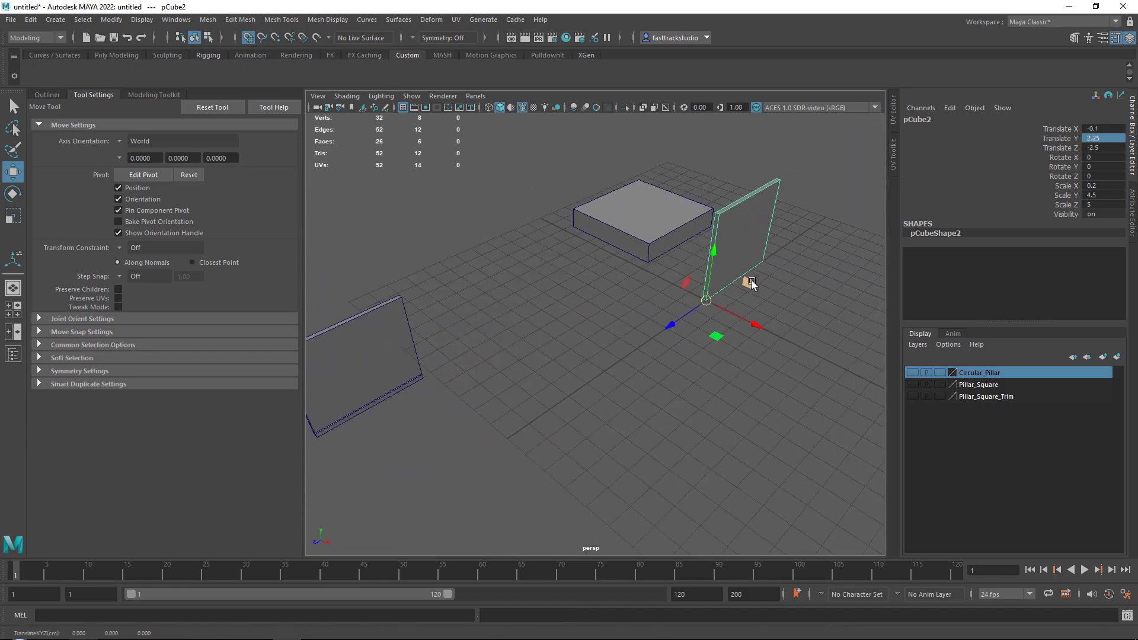
scroll(749, 285, "up", 5)
middle_click_drag(749, 285, 684, 318, "alt")
scroll(664, 336, "down", 3)
scroll(738, 304, "up", 3)
left_click_drag(584, 395, 509, 409, "alt")
middle_click_drag(508, 409, 474, 394, "alt")
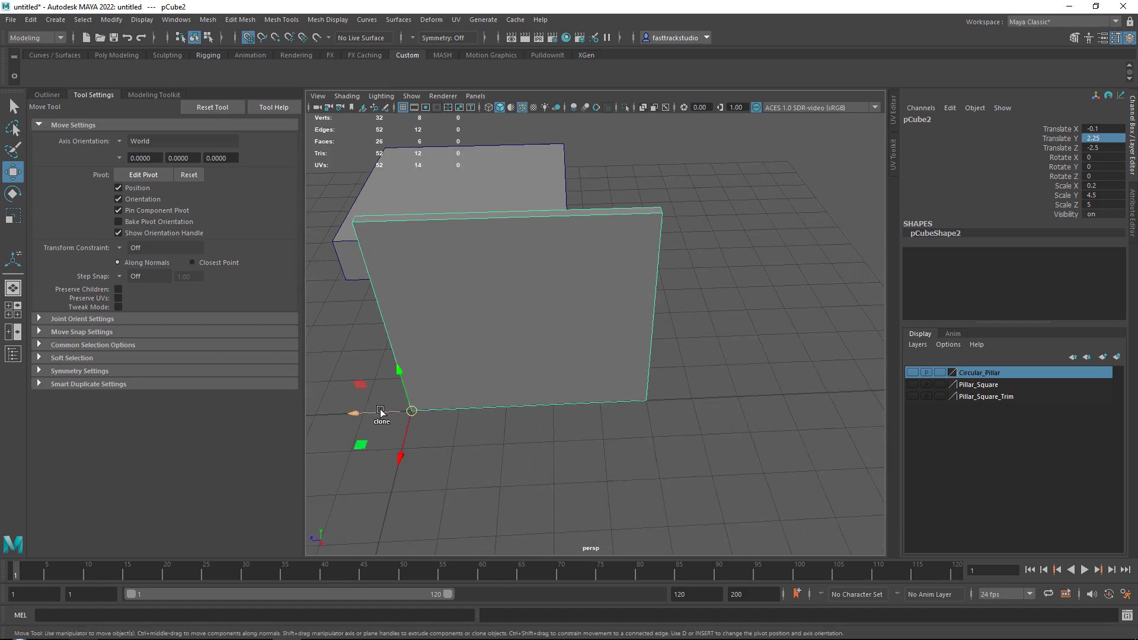
Try a duplicate of the plain wall snapped end to end along Z, and delete the copy.
key("ctrl+d")
left_click_drag(358, 413, 647, 402)
key("Delete")
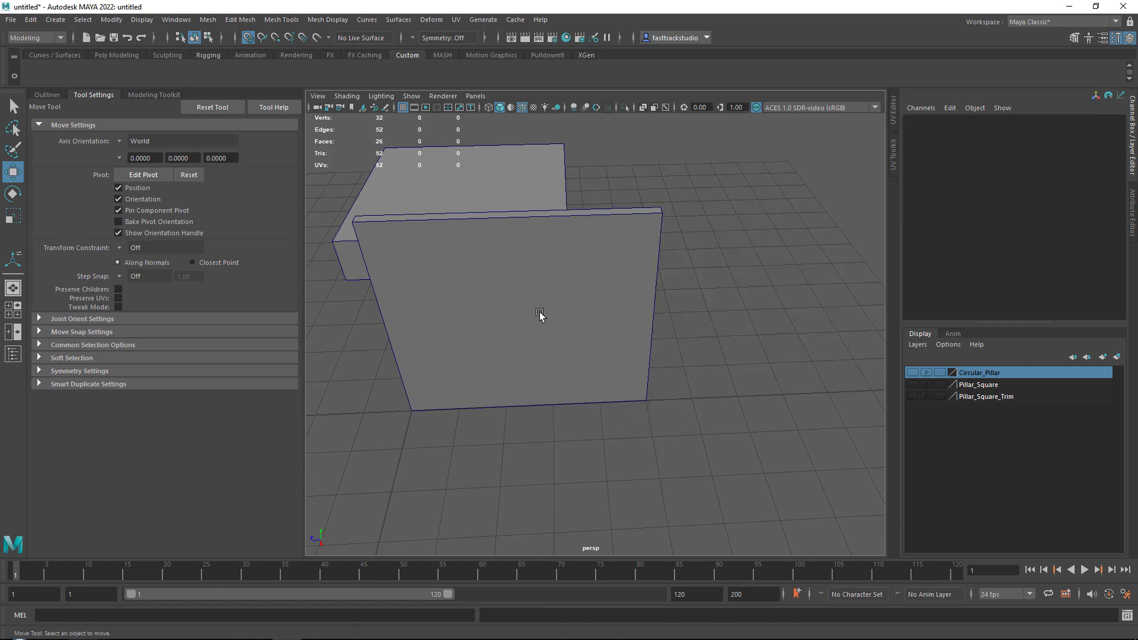
Assign the plain wall to a new display layer named Wall_Plain and hide that layer.
left_click(541, 317)
scroll(555, 293, "down", 2)
middle_click_drag(556, 292, 741, 315, "alt")
left_click_drag(740, 317, 702, 311, "alt")
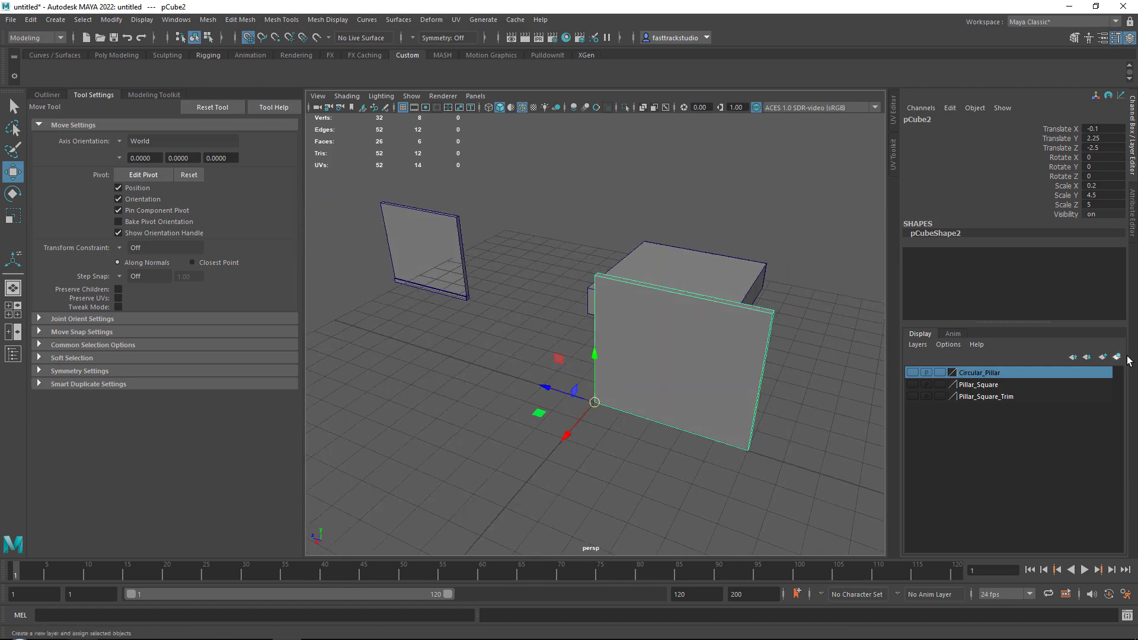
left_click(1117, 356)
double_click(990, 372)
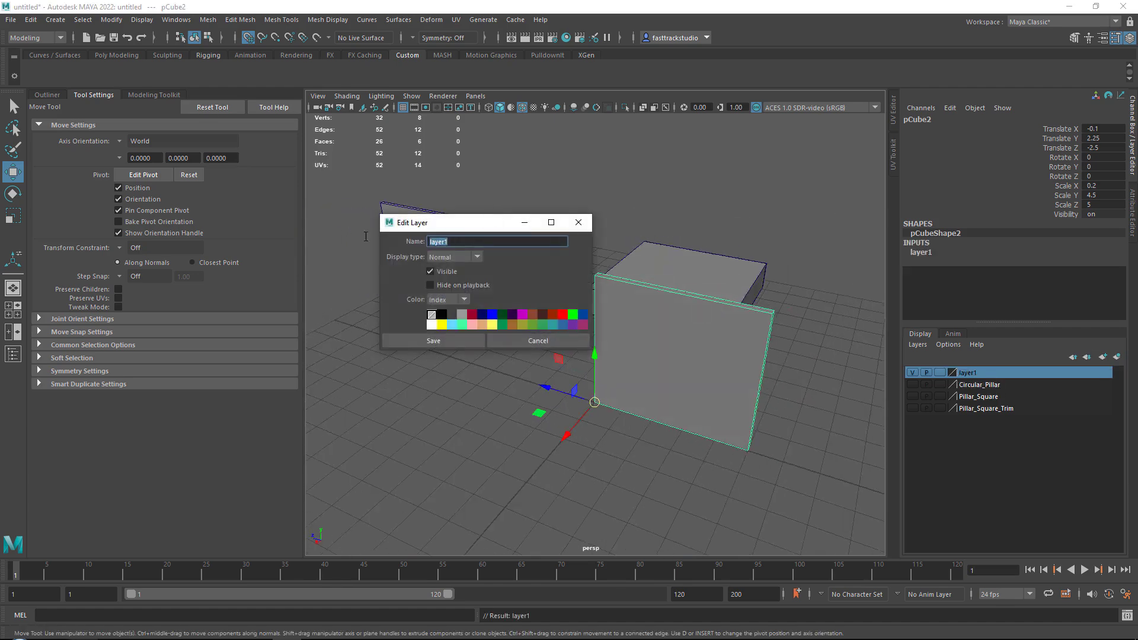
type("Wall_Plain")
left_click(450, 339)
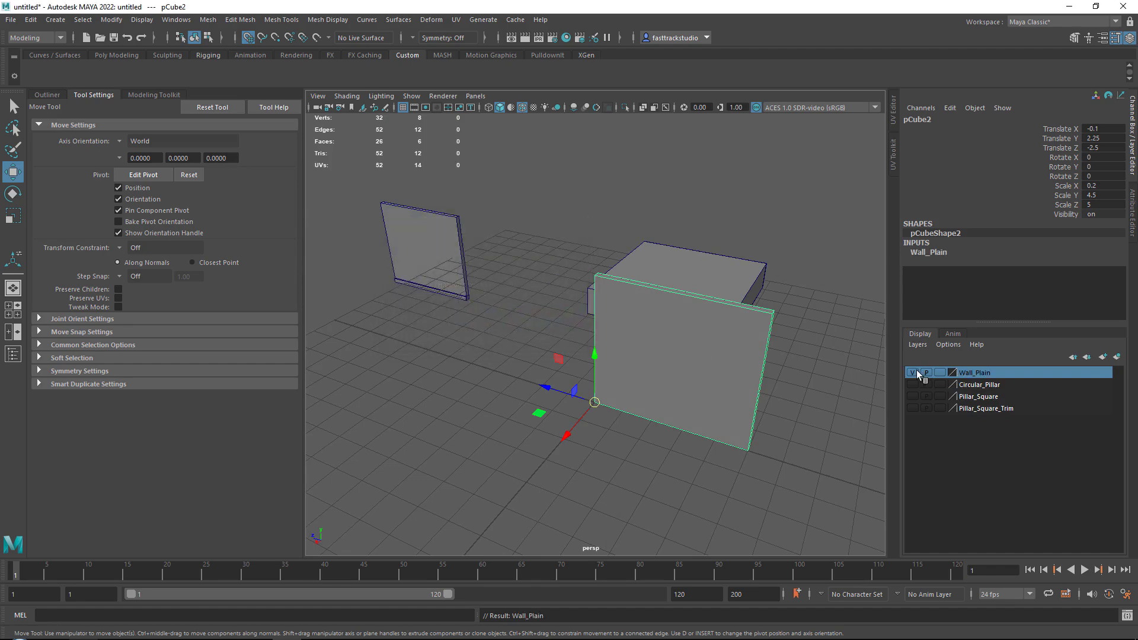
left_click(913, 372)
Move the trimmed wall's pivot to the bottom end vertex where the wall meets the trim, using point snapping.
left_click(415, 287)
left_click_drag(415, 287, 609, 314, "alt")
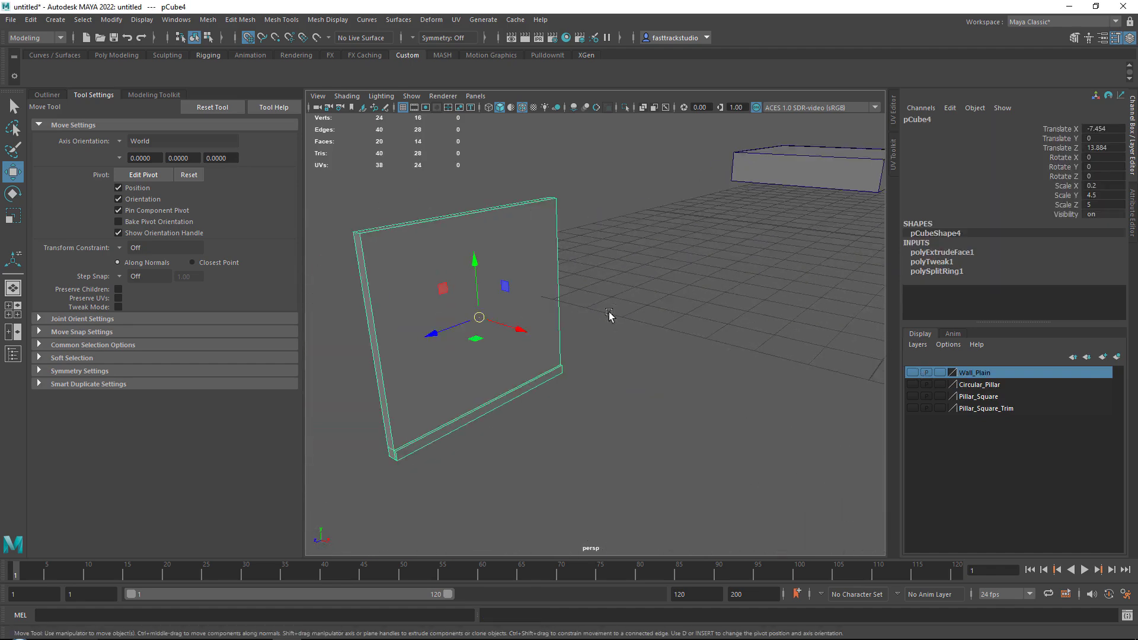
middle_click_drag(610, 314, 800, 209, "alt")
scroll(577, 310, "up", 3)
left_click_drag(577, 310, 593, 366, "alt")
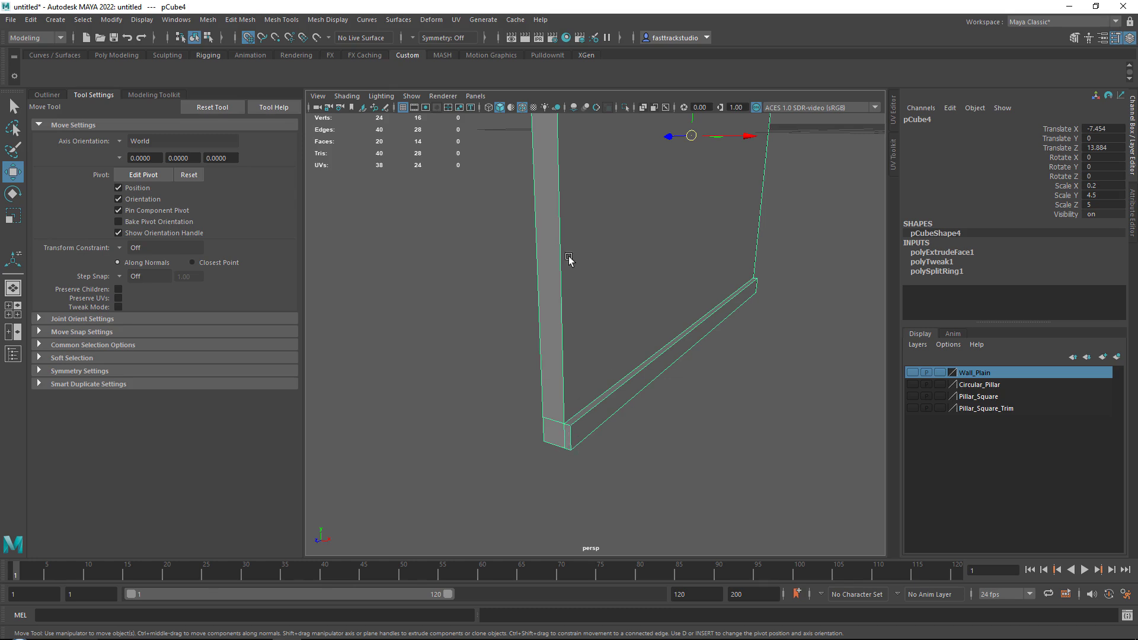
left_click(248, 38)
left_click(275, 38)
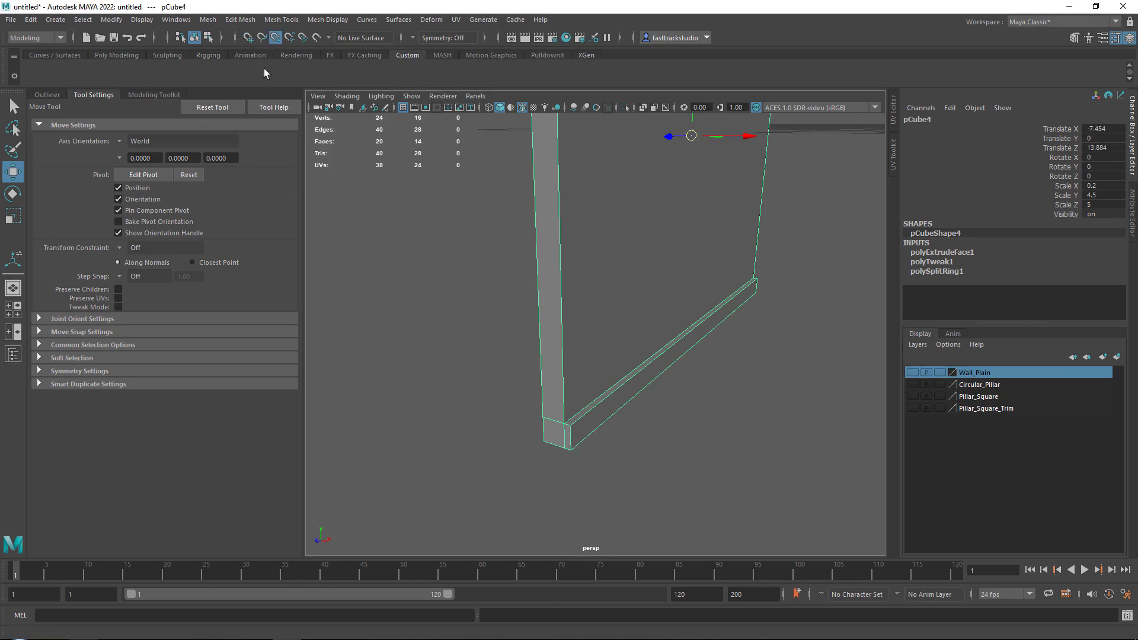
middle_click_drag(571, 196, 552, 213, "alt")
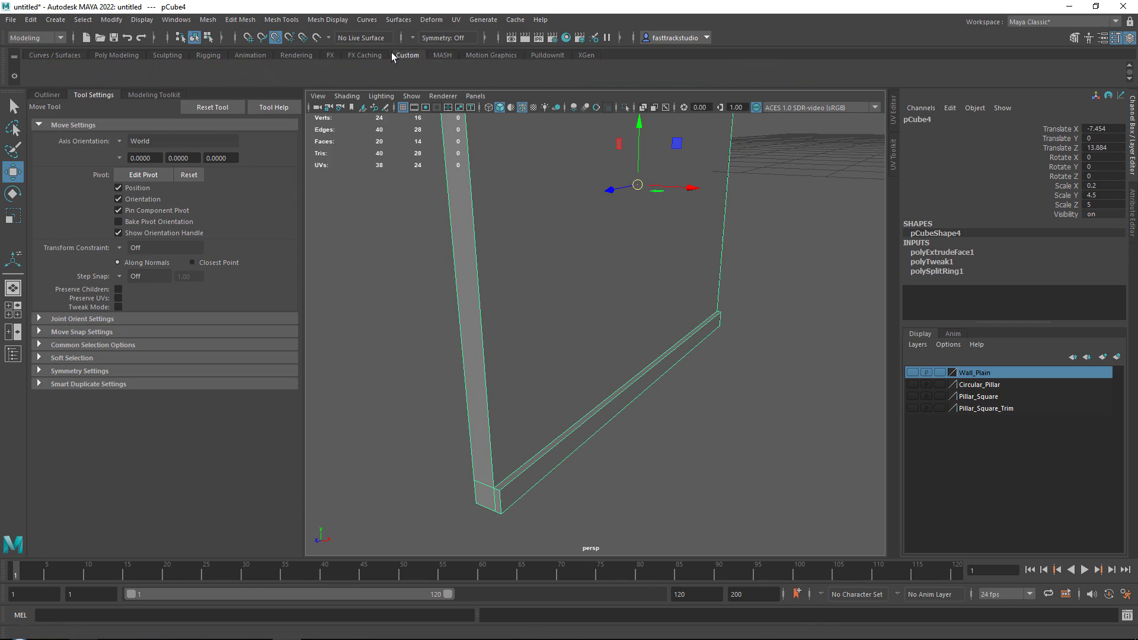
middle_click_drag(615, 270, 560, 252, "alt")
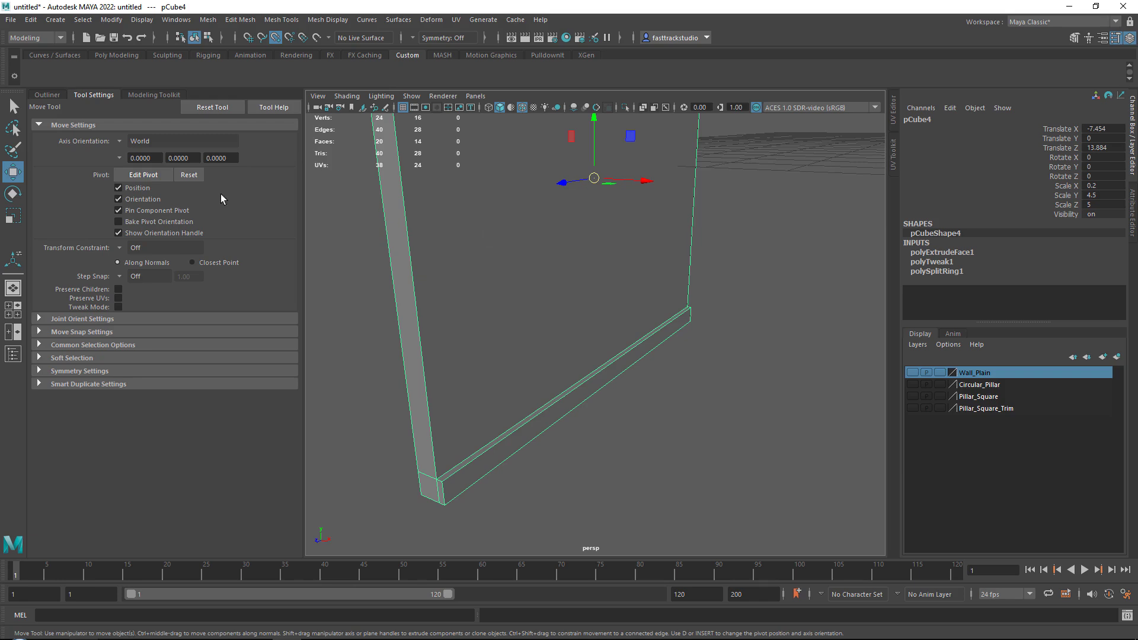
left_click(151, 178)
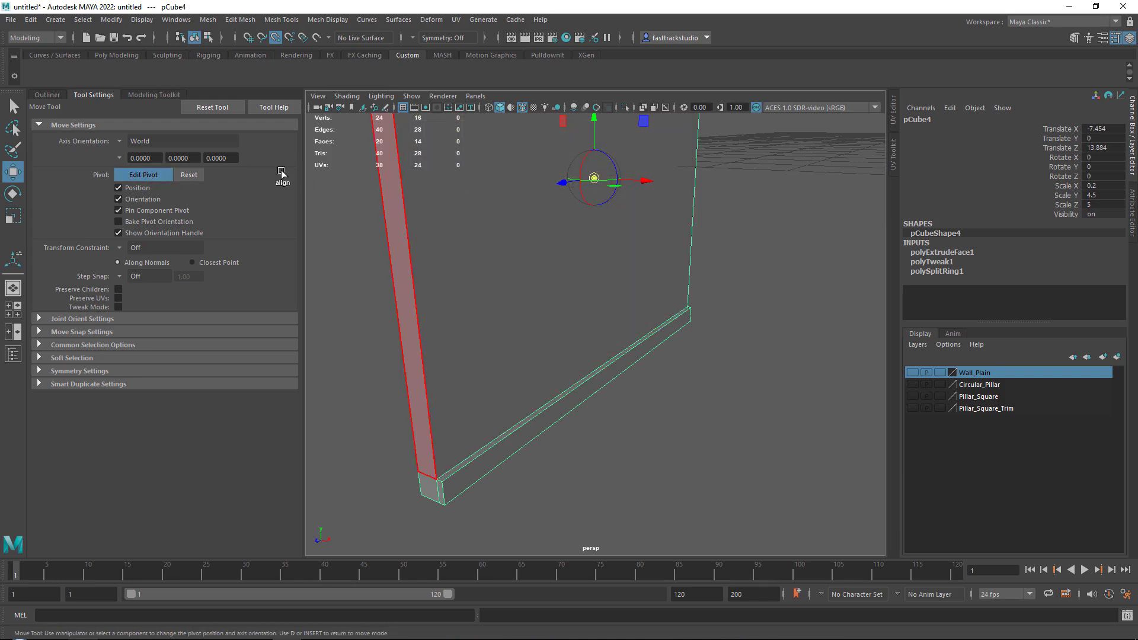
left_click_drag(594, 178, 437, 499)
left_click_drag(517, 443, 671, 385, "alt")
middle_click_drag(674, 389, 643, 354, "alt")
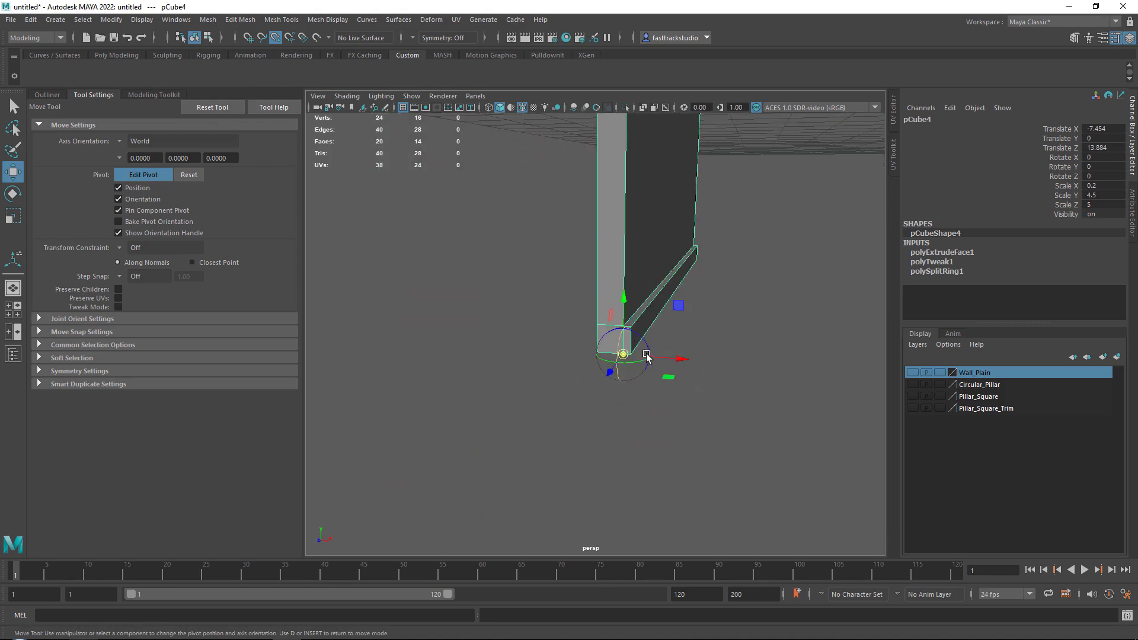
scroll(643, 353, "up", 4)
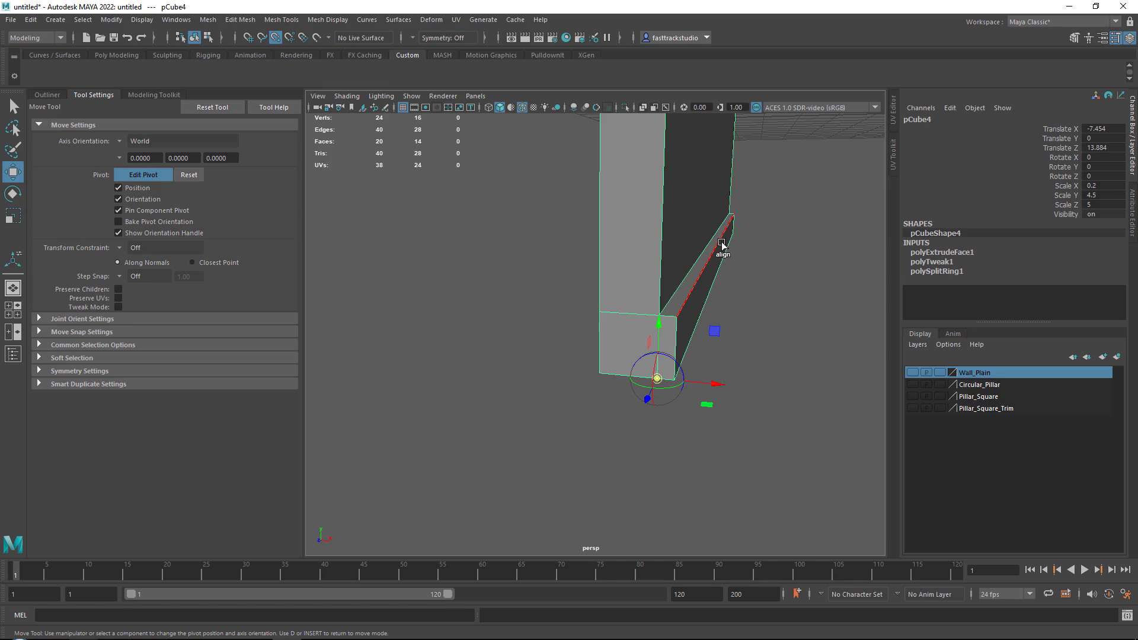
left_click(151, 180)
Snap the trimmed wall's pivot to the origin with grid snapping, at Translate X -0.1, Y 2.25 and Z -2.5.
scroll(617, 241, "down", 6)
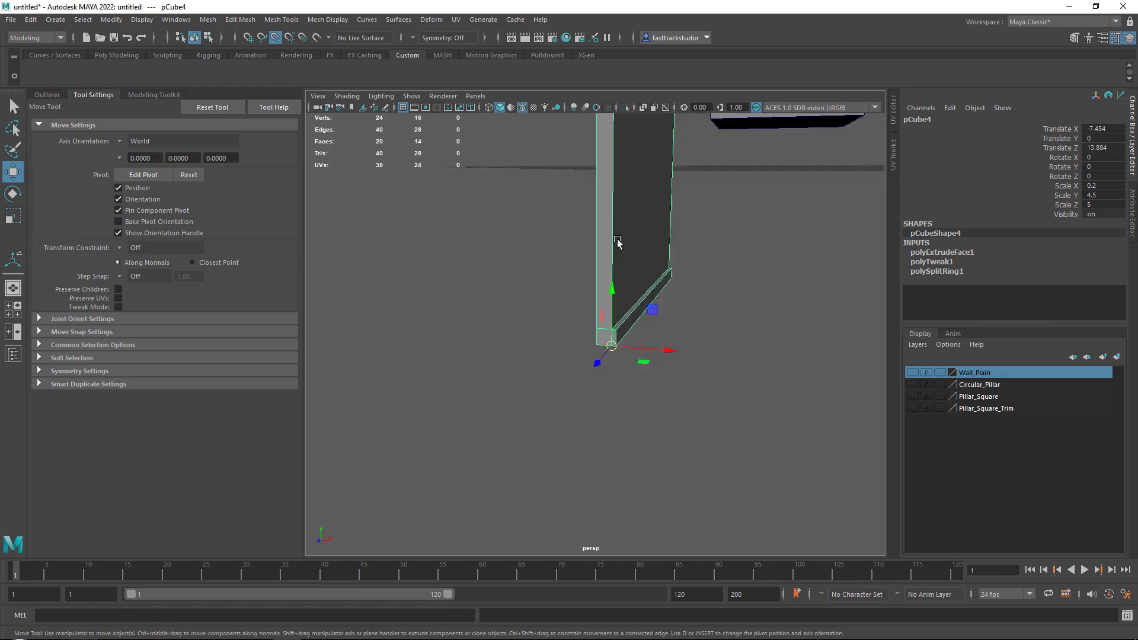
middle_click_drag(617, 242, 447, 267, "alt")
left_click(276, 41)
left_click(253, 43)
scroll(472, 289, "down", 5)
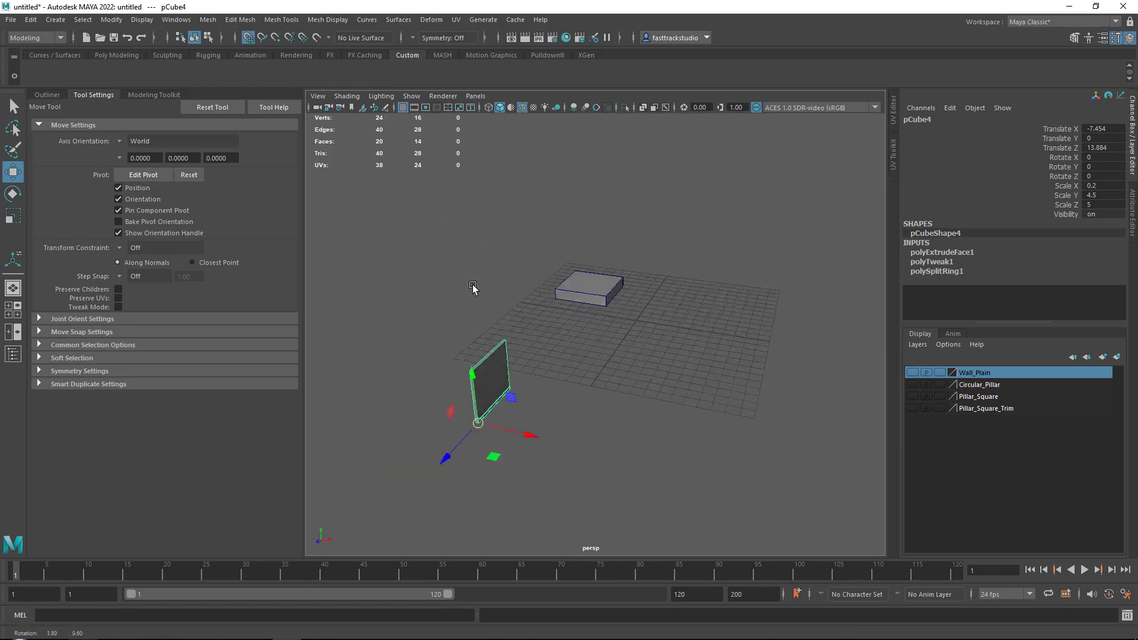
left_click_drag(472, 289, 493, 308, "alt")
left_click_drag(469, 411, 650, 319)
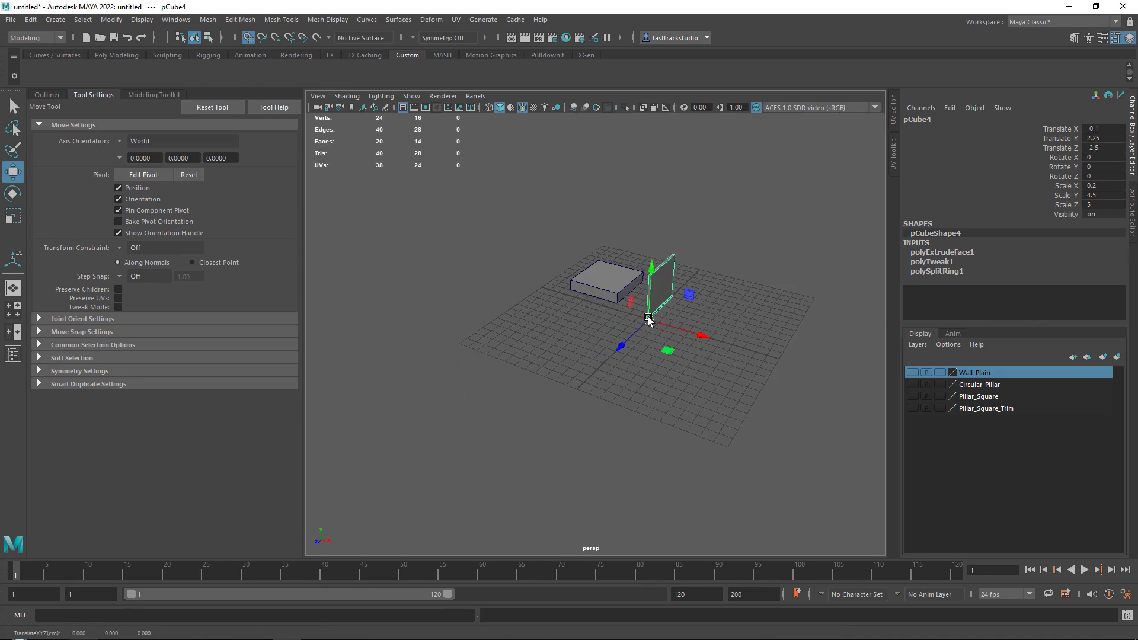
scroll(659, 311, "up", 5)
middle_click_drag(675, 317, 510, 420, "alt")
left_click_drag(660, 322, 521, 356, "alt")
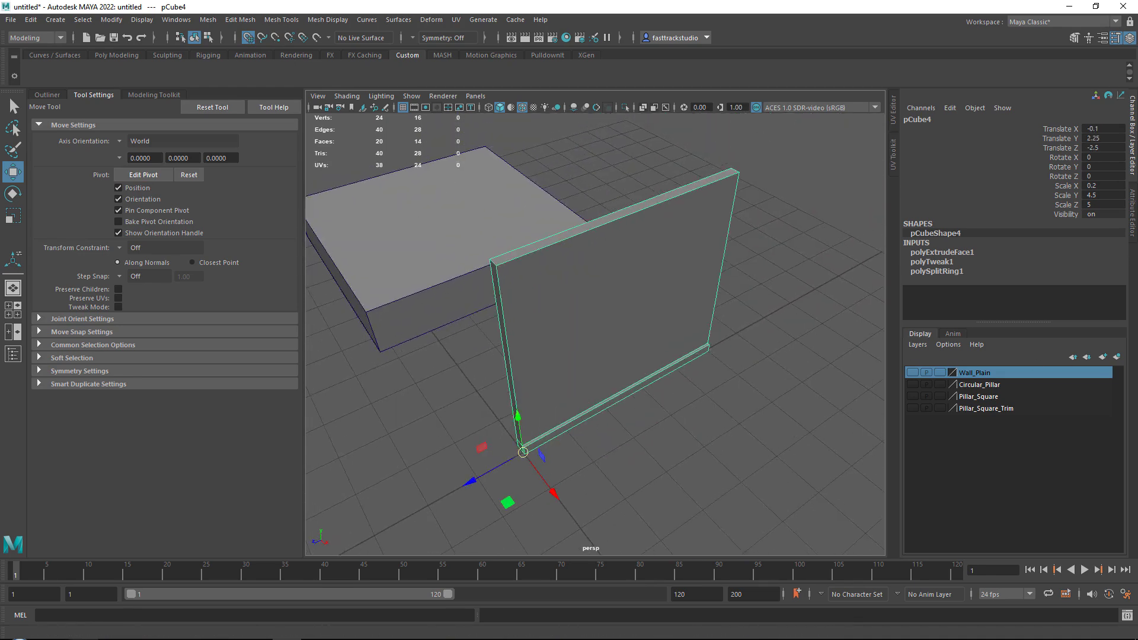
Assign the trimmed wall to a new display layer named Wall_Plain_Trim and hide that layer.
left_click(1116, 356)
double_click(972, 373)
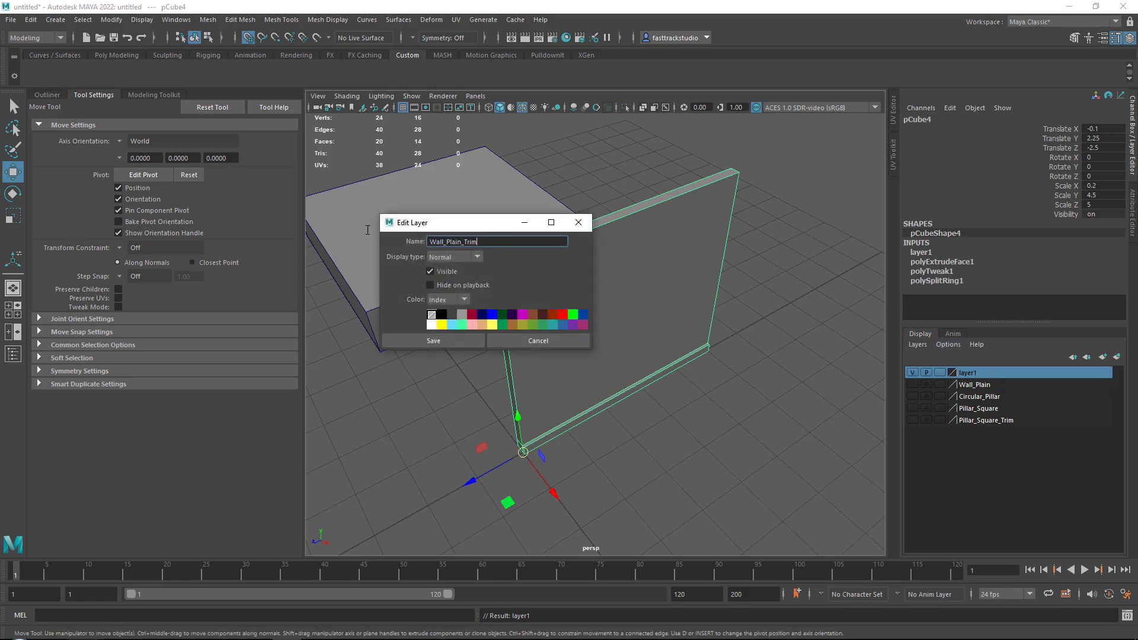
left_click(468, 340)
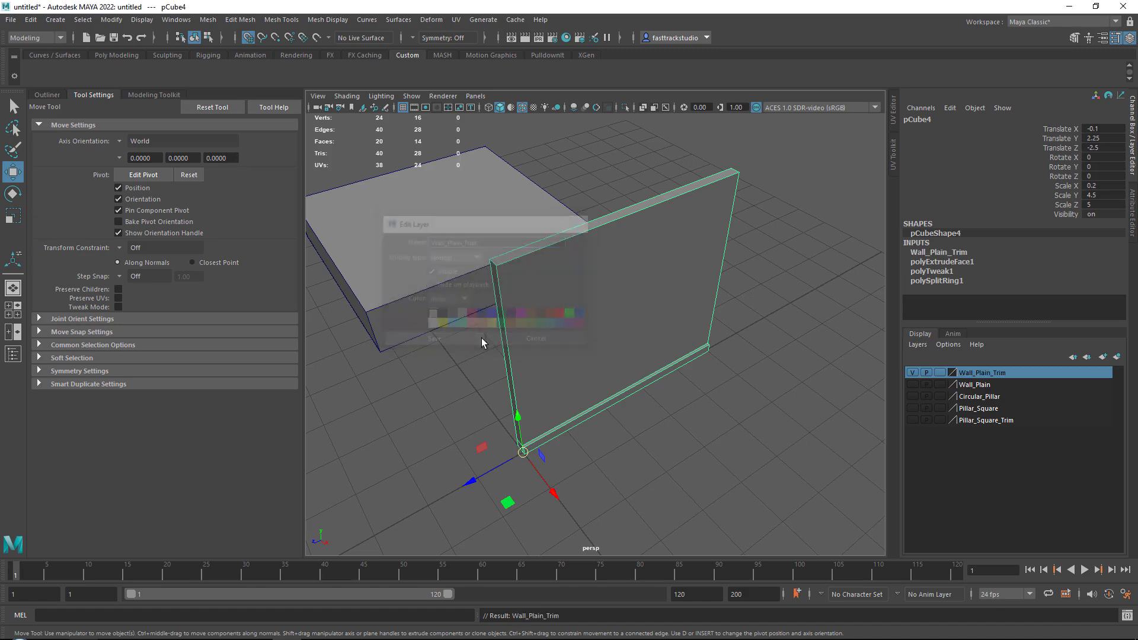
left_click(912, 372)
Move the flat square block's pivot to its nearest bottom corner vertex, using point snapping.
left_click(474, 242)
left_click_drag(475, 242, 466, 332, "alt")
left_click(248, 38)
left_click(276, 38)
left_click(145, 176)
left_click(144, 175)
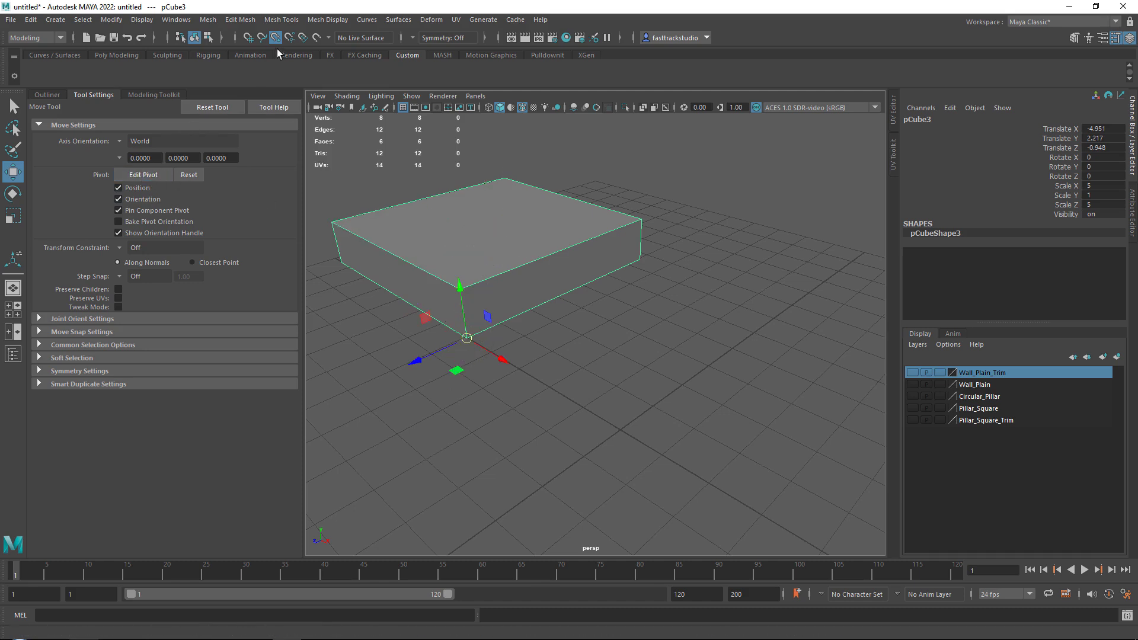
Snap the flat block's pivot corner to the origin with grid snapping, at Translate X -2.5, Y 0.5 and Z -2.5.
left_click(275, 37)
left_click(248, 38)
left_click_drag(466, 339, 618, 425)
Assign the thick floor block to a new display layer named Floor_Block_Thick.
left_click(1116, 357)
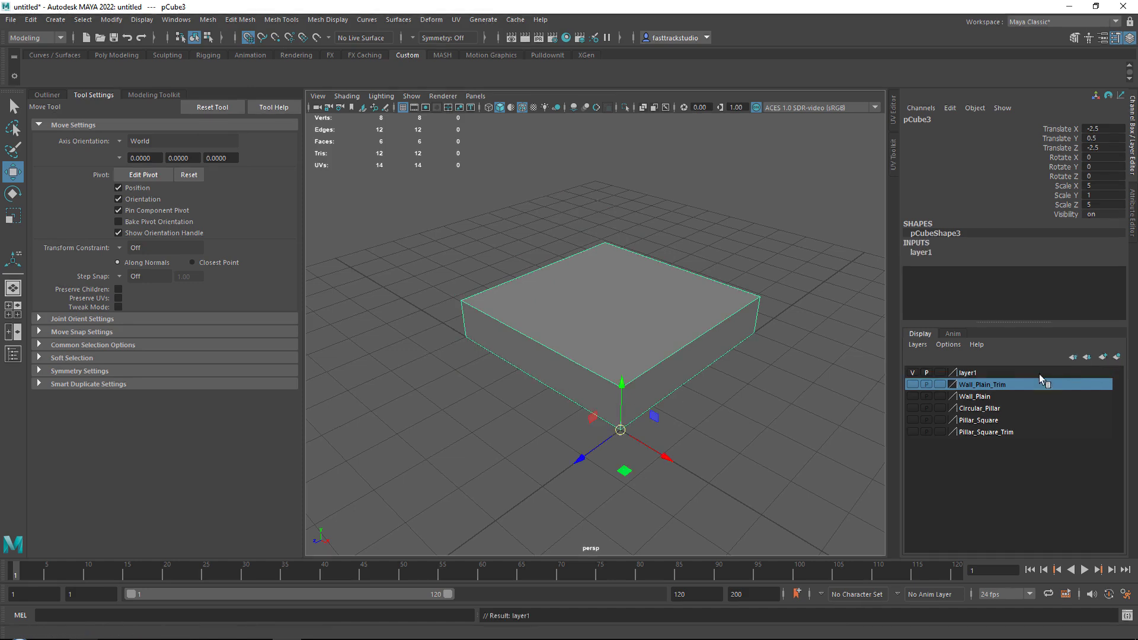
double_click(1039, 373)
left_click(555, 339)
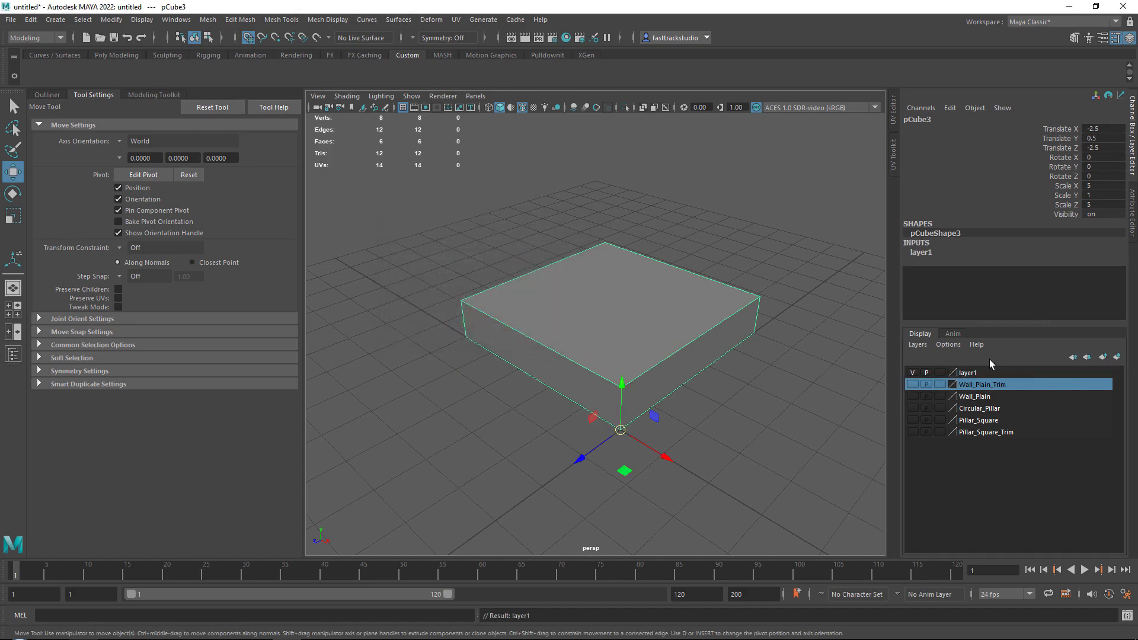
double_click(986, 372)
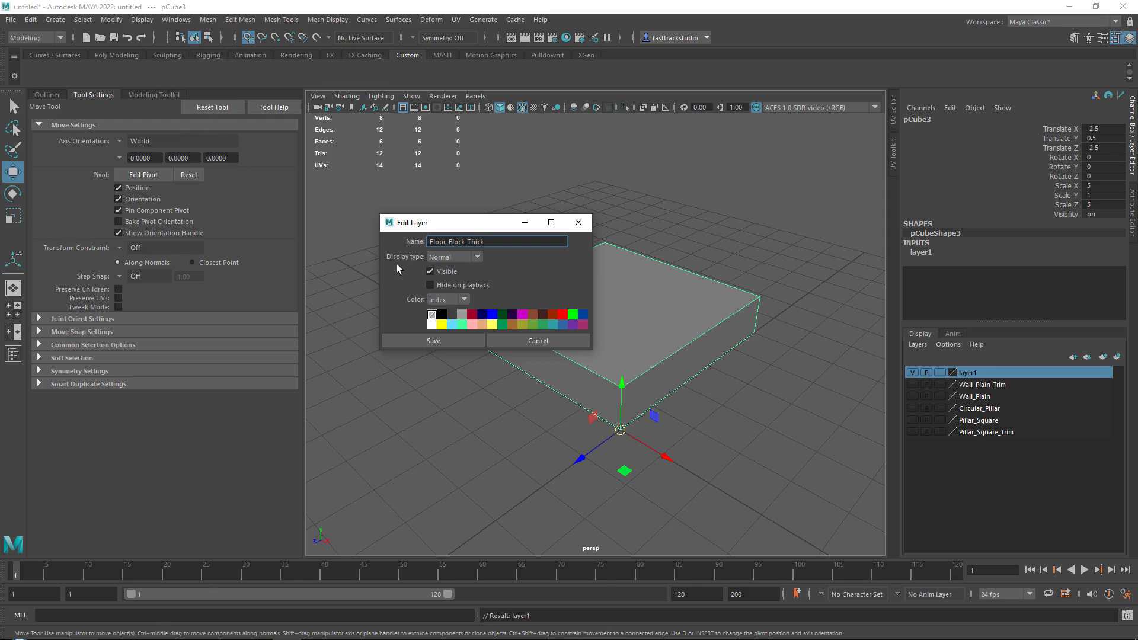
left_click(433, 340)
key("f")
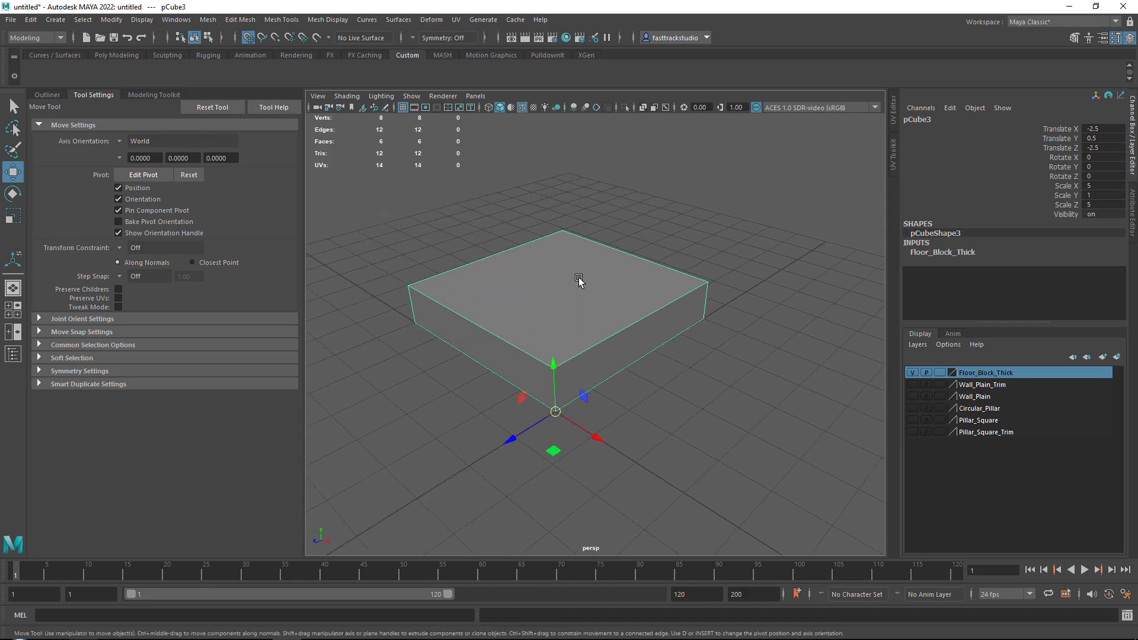
Duplicate the thick floor block in place, undoing the trial upward move of the copy.
key("ctrl+d")
middle_click_drag(616, 337, 541, 348, "alt")
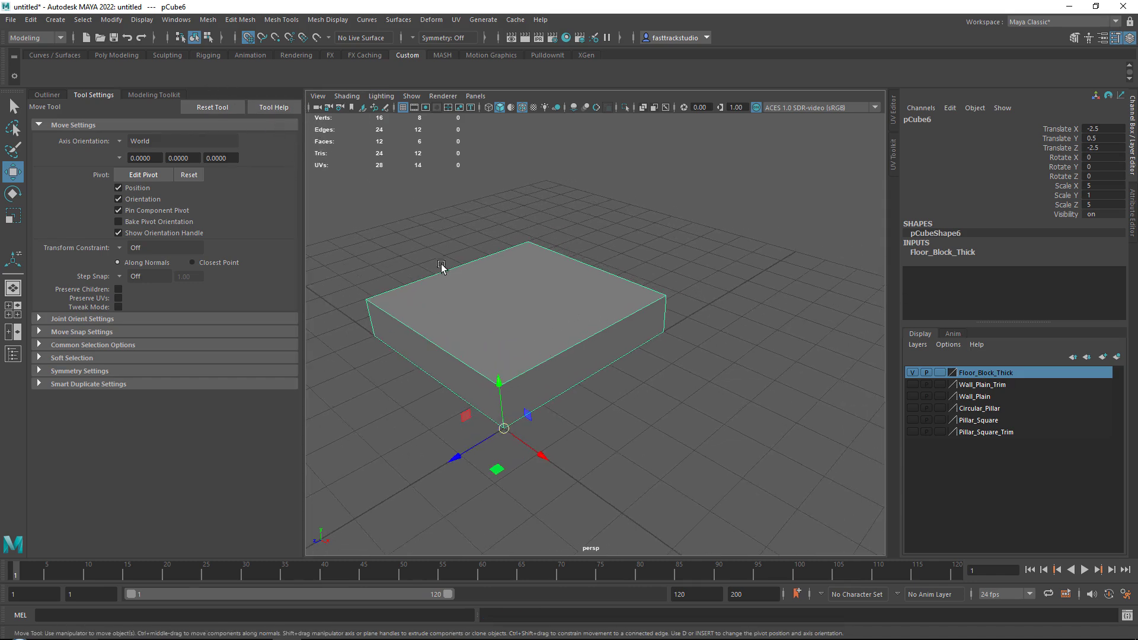
left_click_drag(499, 393, 490, 314)
key("ctrl+z")
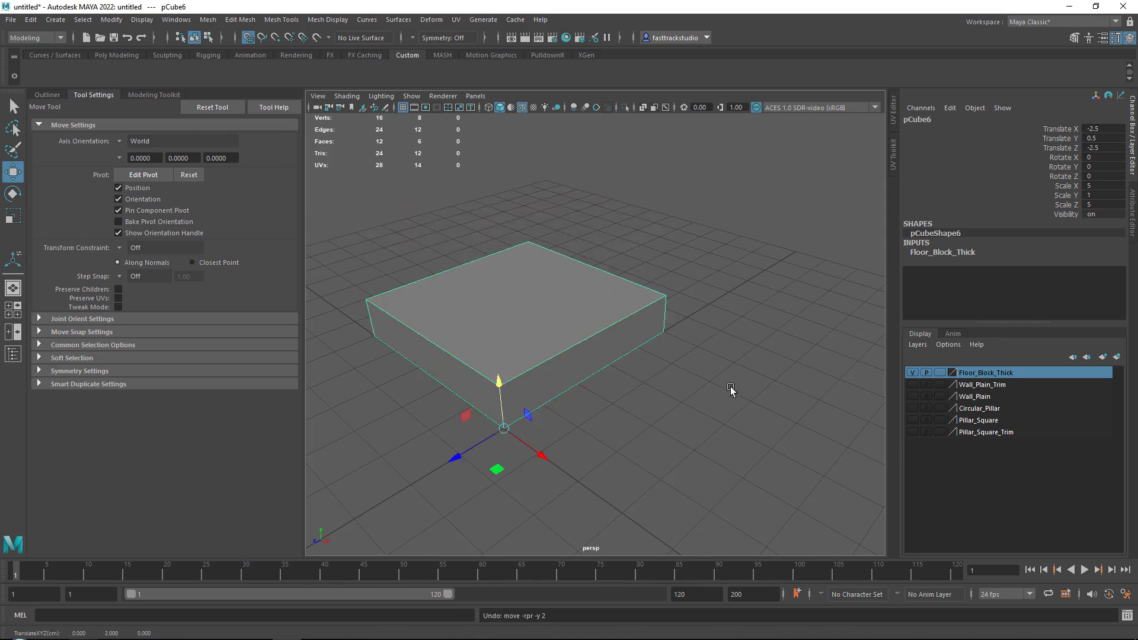
Assign the duplicated block to a new display layer named Ceiling_Block_thin and hide the Floor_Block_Thick layer.
left_click(1117, 356)
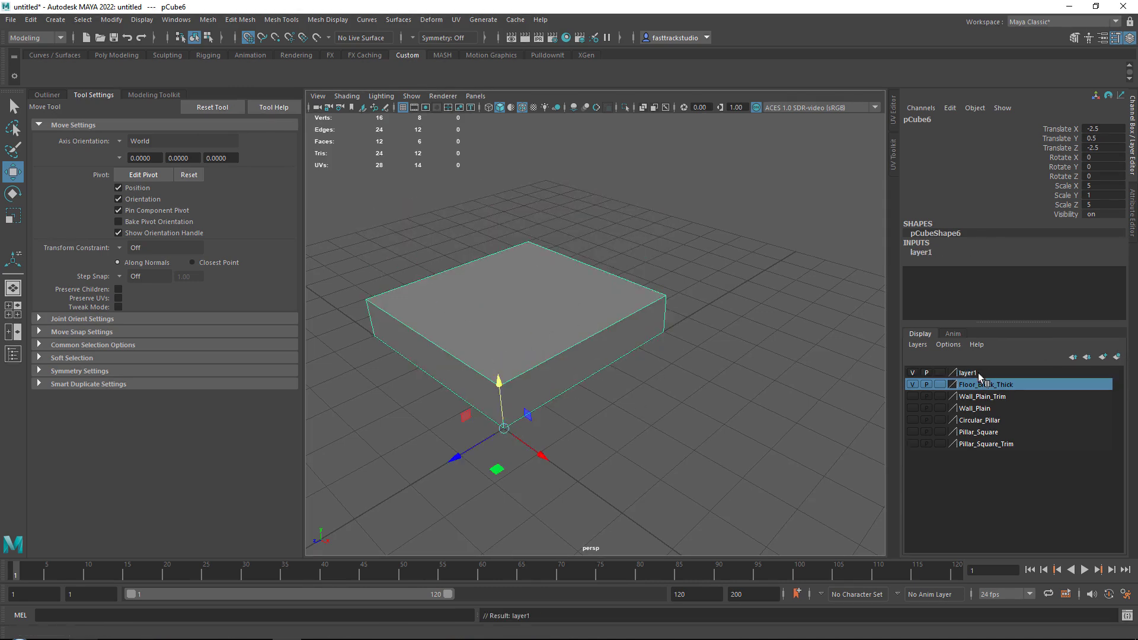
double_click(969, 373)
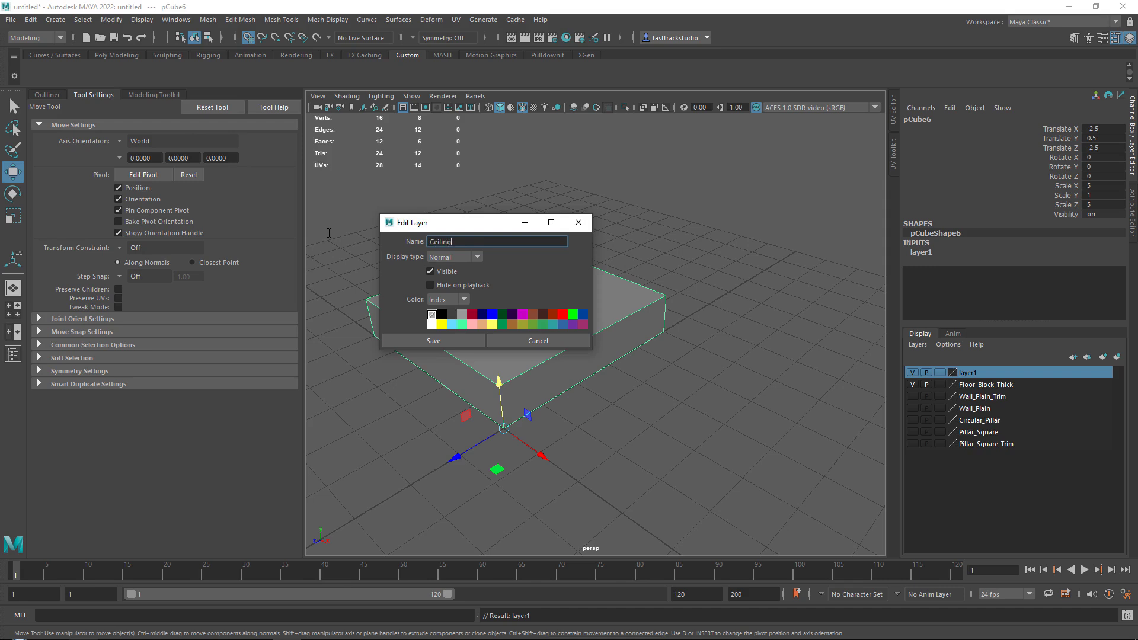
type("lock_thin")
left_click(458, 340)
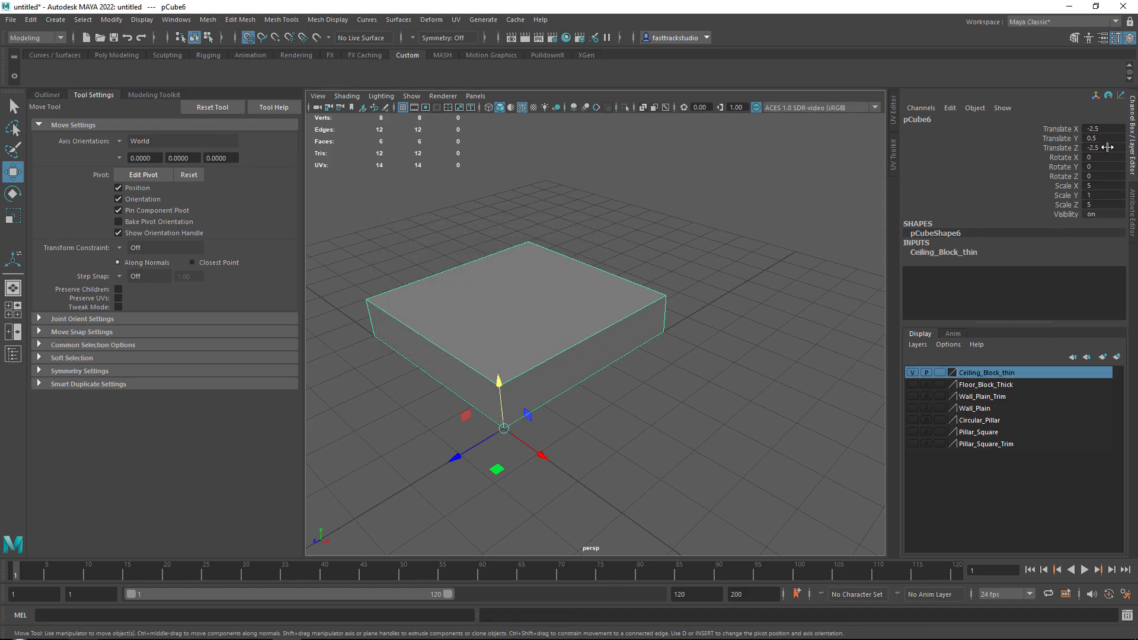
Thin the ceiling block by setting its Scale Y to 0.5.
double_click(1103, 194)
key("Return")
scroll(557, 361, "up", 5)
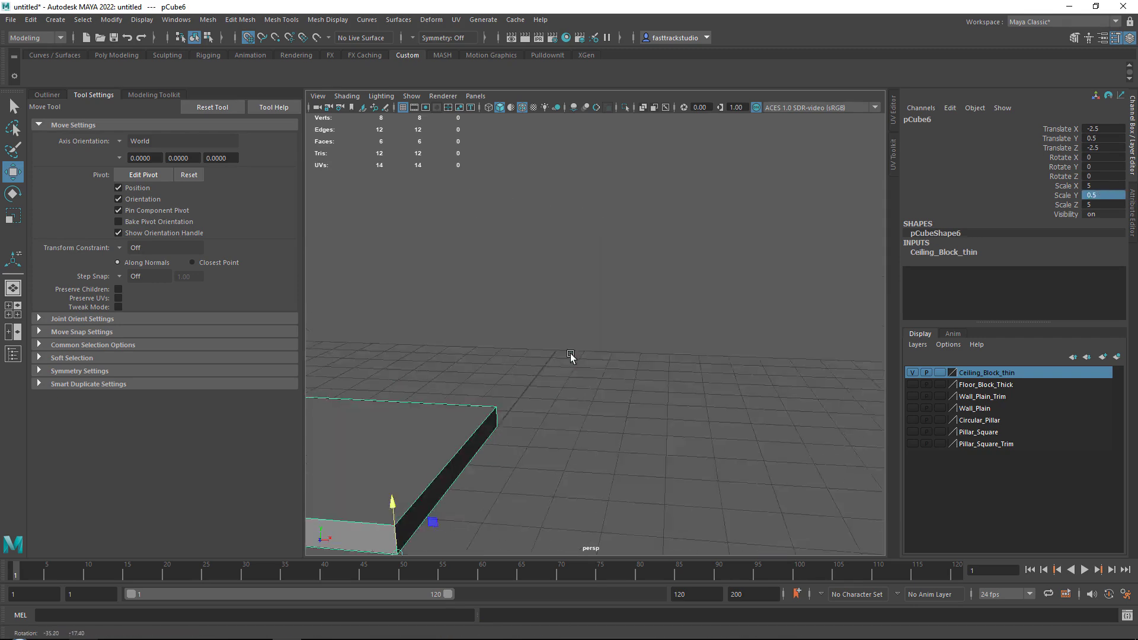
scroll(571, 355, "down", 4)
scroll(545, 355, "up", 3)
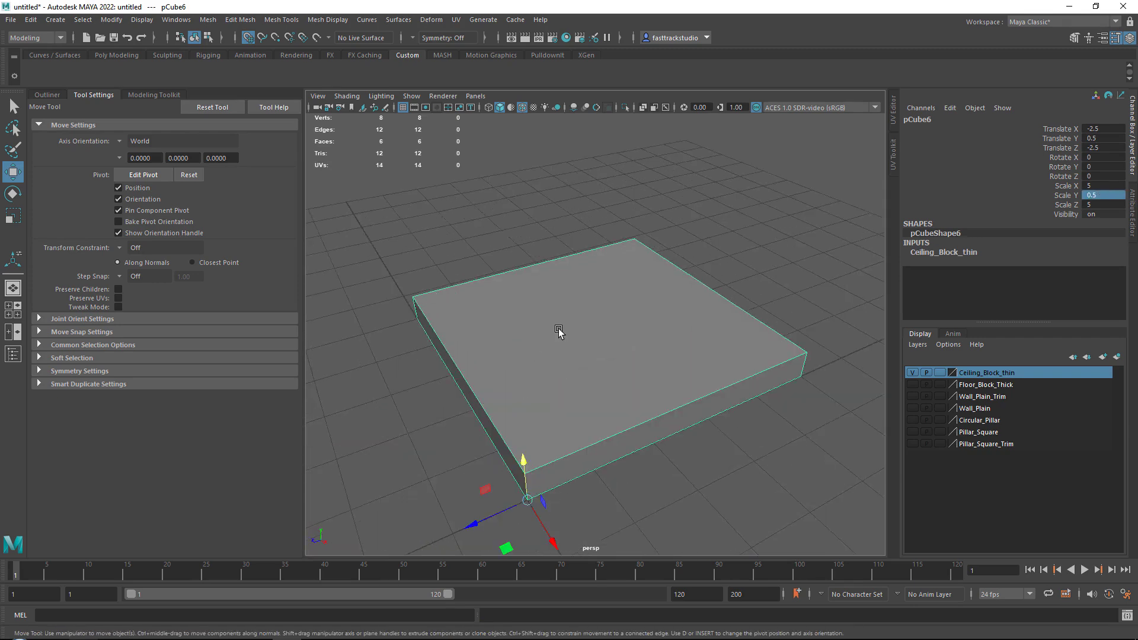
scroll(582, 325, "down", 4)
left_click_drag(581, 325, 701, 338, "alt")
scroll(701, 338, "up", 3)
Switch to Asset_List.txt in Notepad++, mark Floorpiece_Modular_Plain with -b, and review the remaining structural assets.
key("alt+Tab")
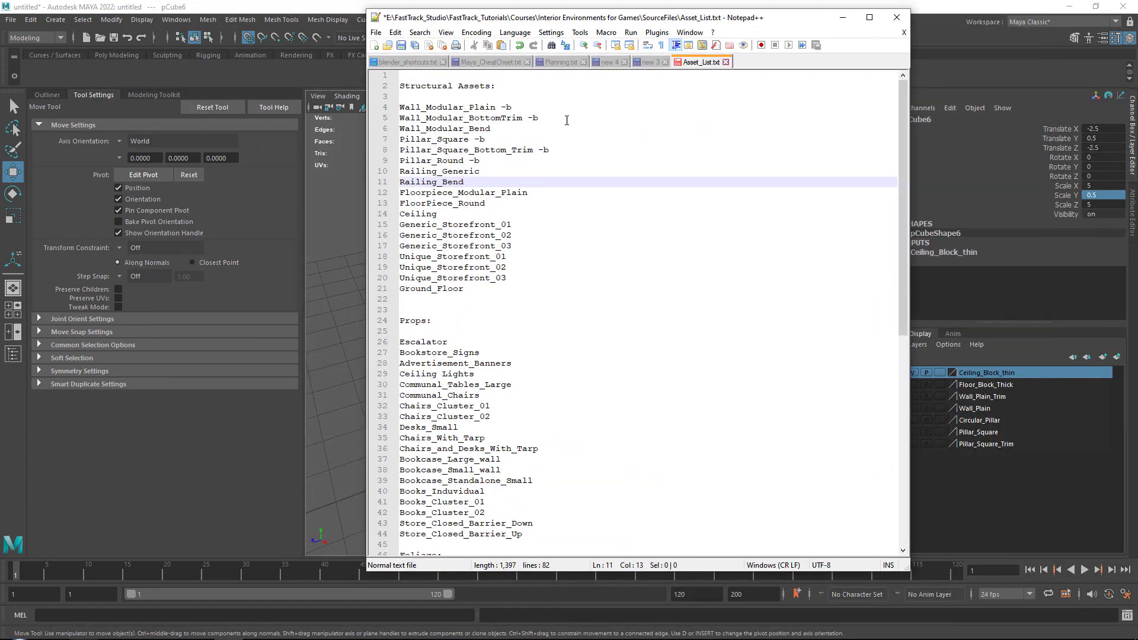
left_click(551, 195)
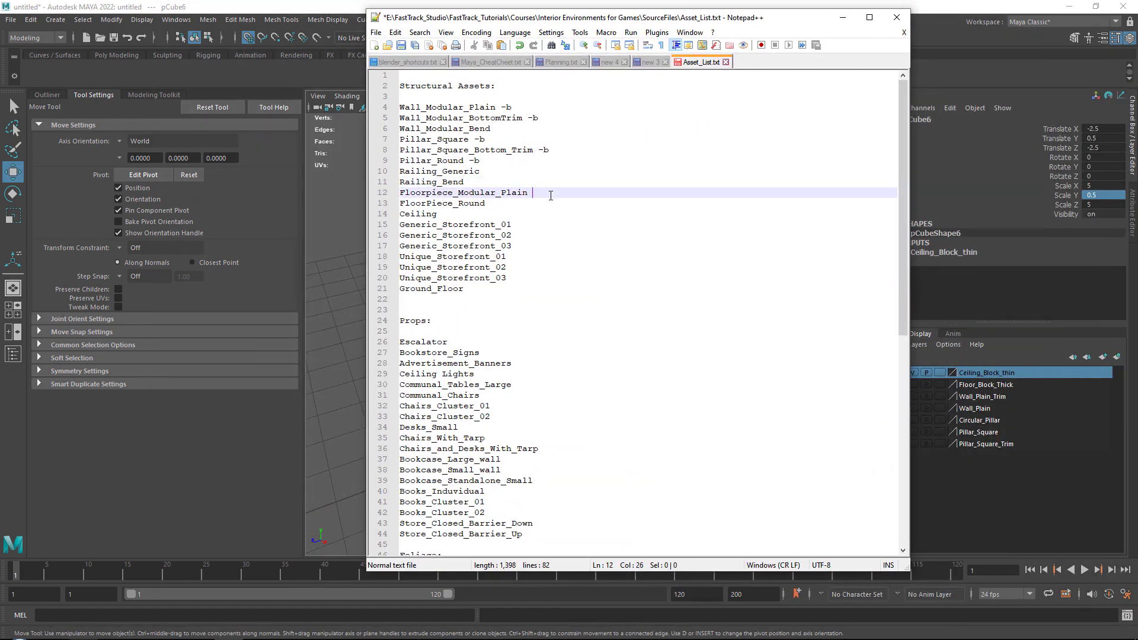
type("-b")
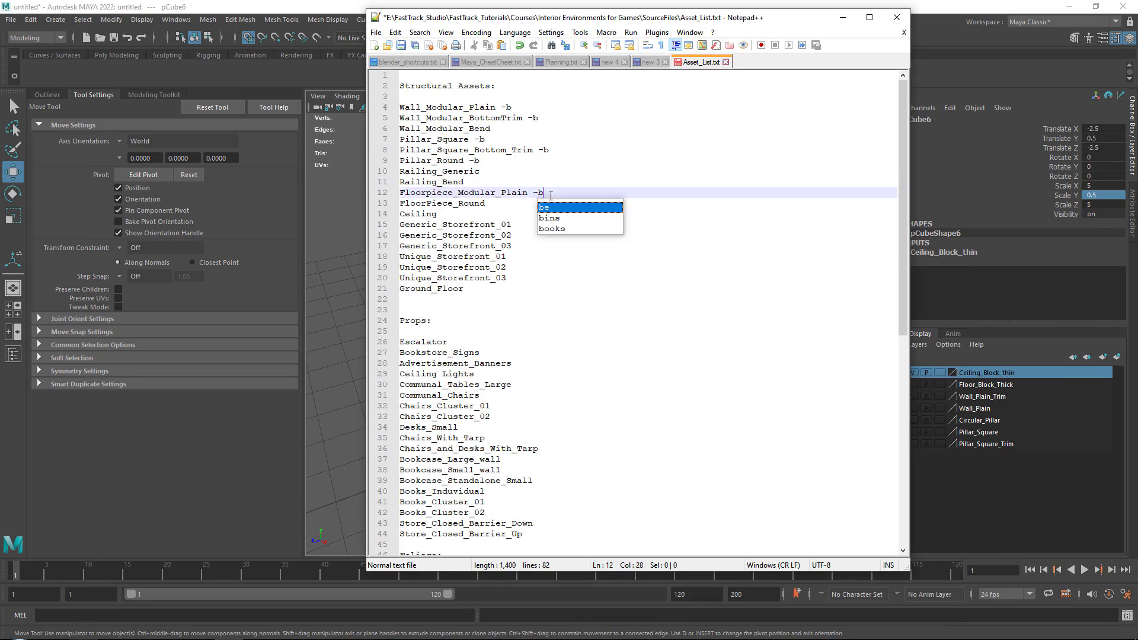
left_click(499, 209)
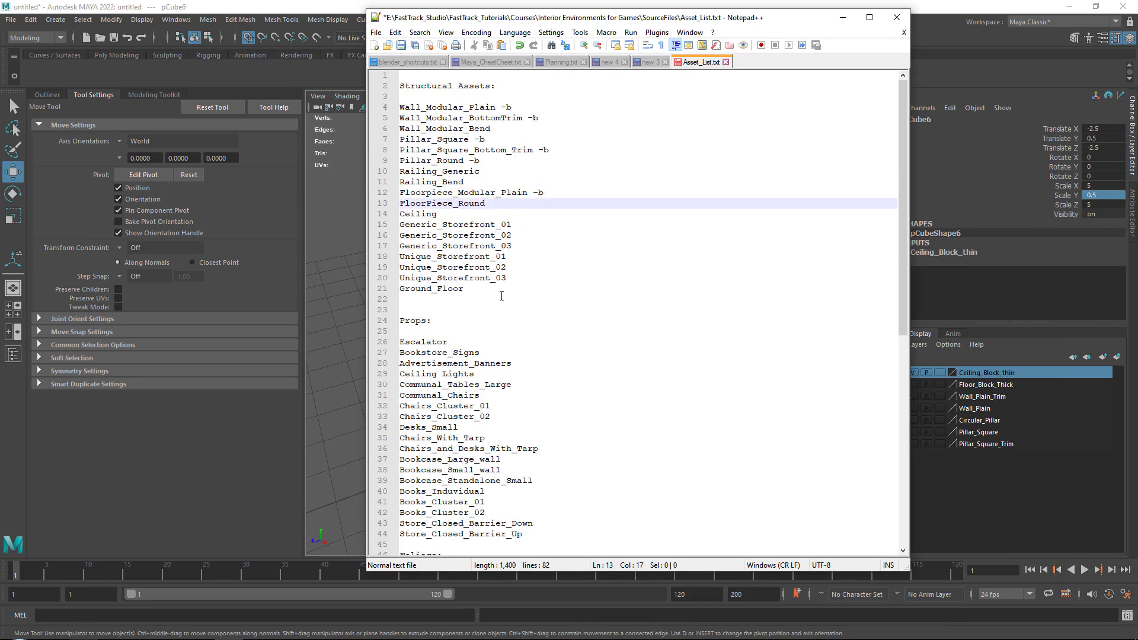
left_click_drag(502, 296, 384, 223)
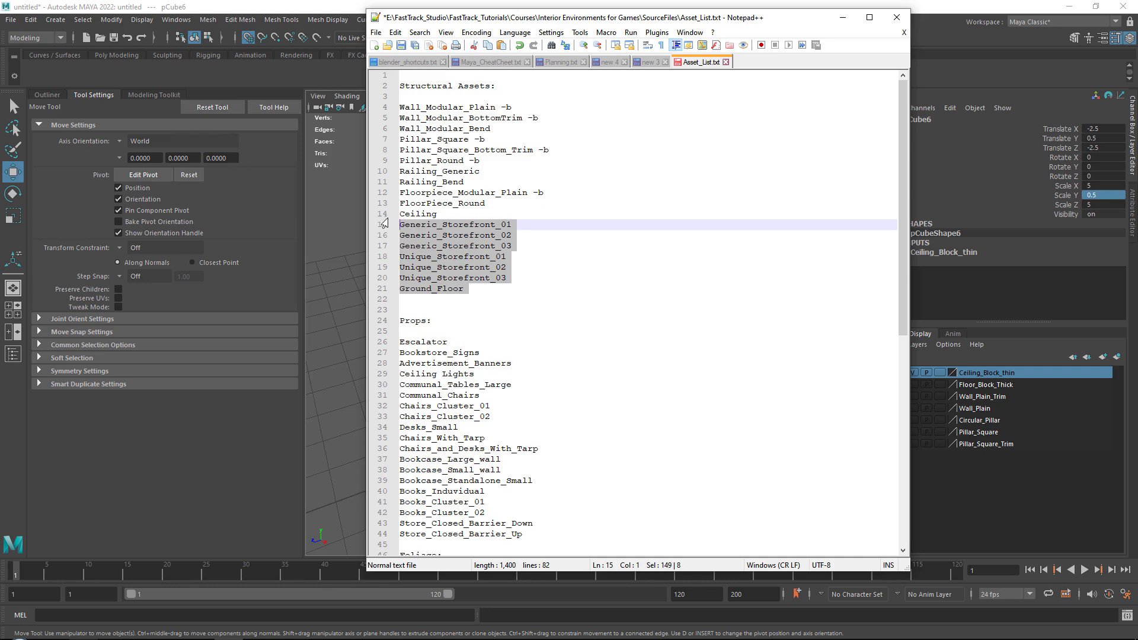
left_click(489, 208)
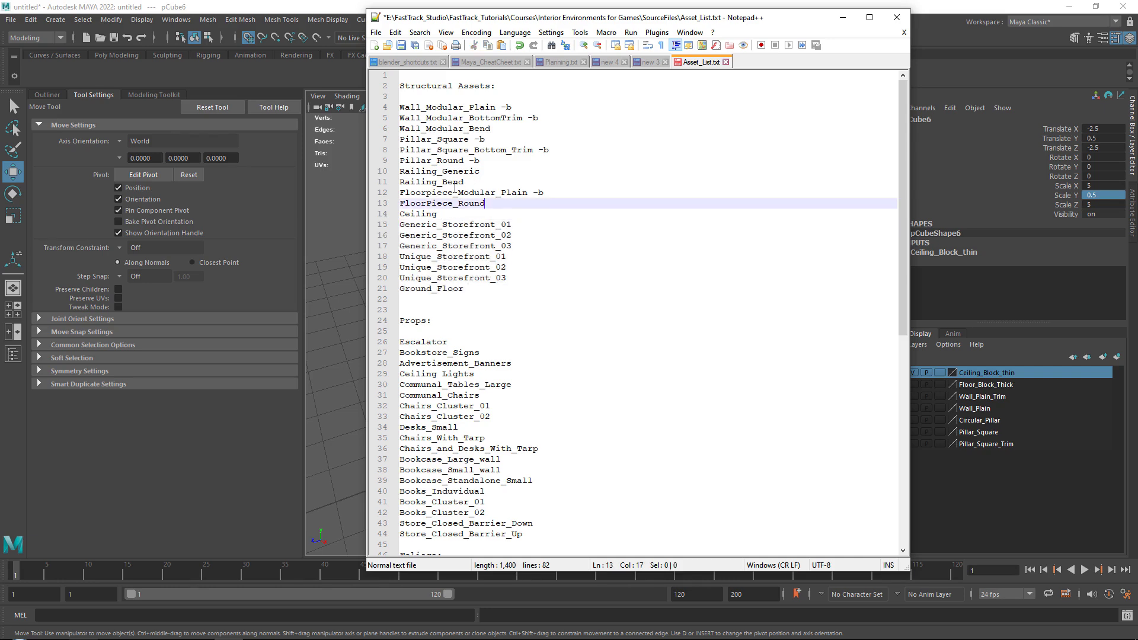
left_click_drag(629, 20, 1137, 102)
Back in Maya, save the scene as Structural_Pieces in E:\FastTrack_Studio\FastTrack_Tutorials\Courses\Interior Environments for Games\SourceFiles\Saves.
left_click(713, 249)
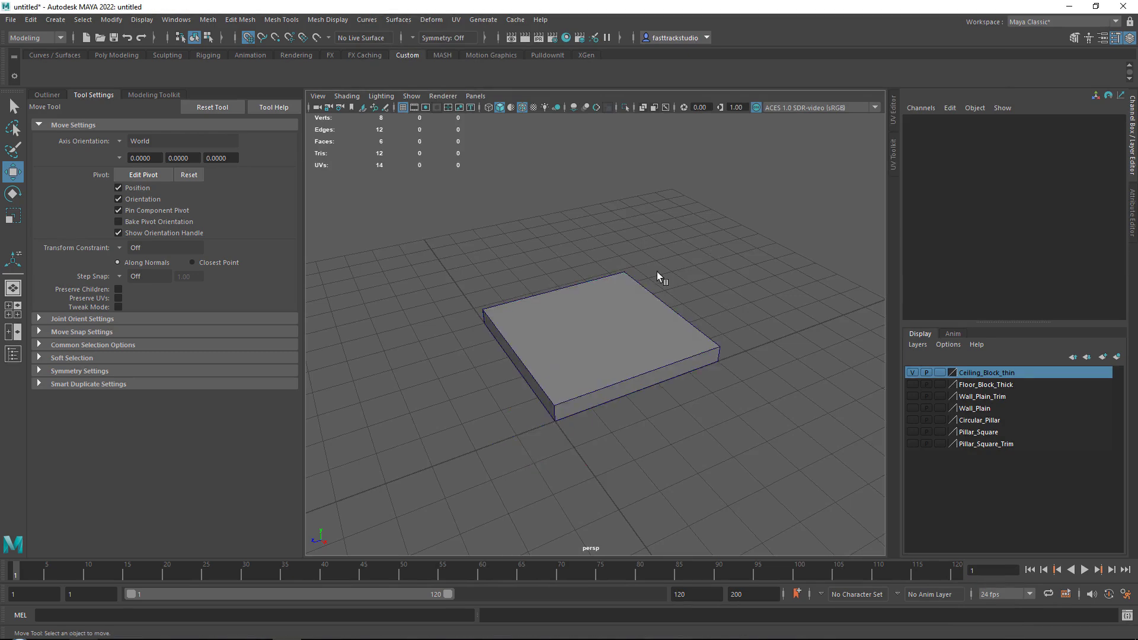
key("q")
key("ctrl+shift+s")
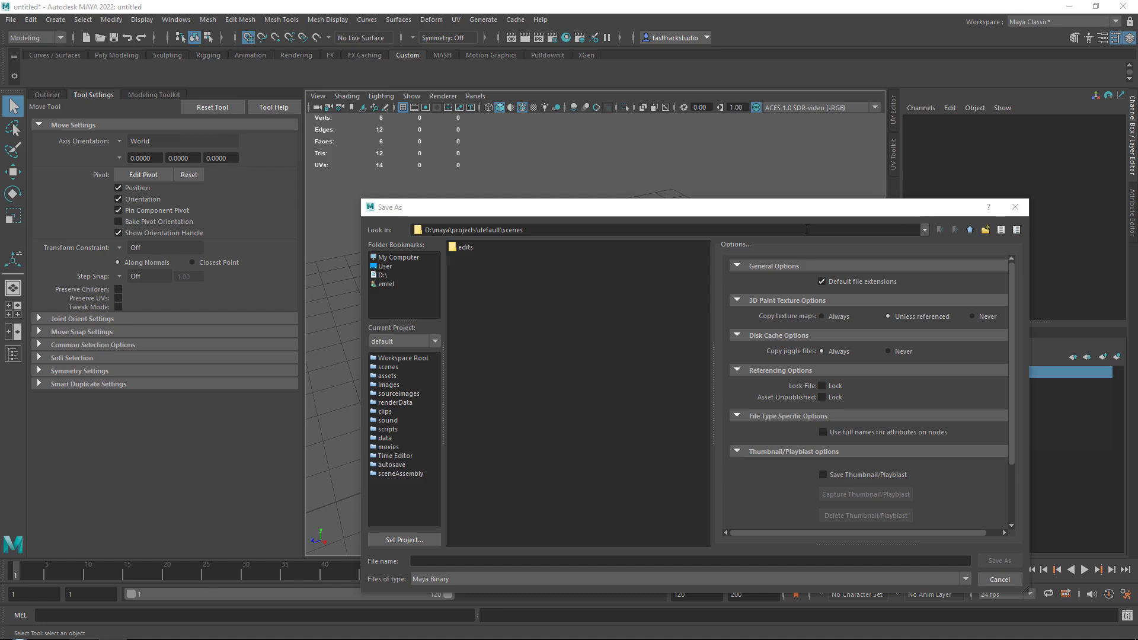
left_click_drag(569, 229, 325, 216)
type("E:\\FastTrack_Studio\\FastTrack_Tutorials\\Courses\\Interior Environments for Games\\SourceFiles")
key("Return")
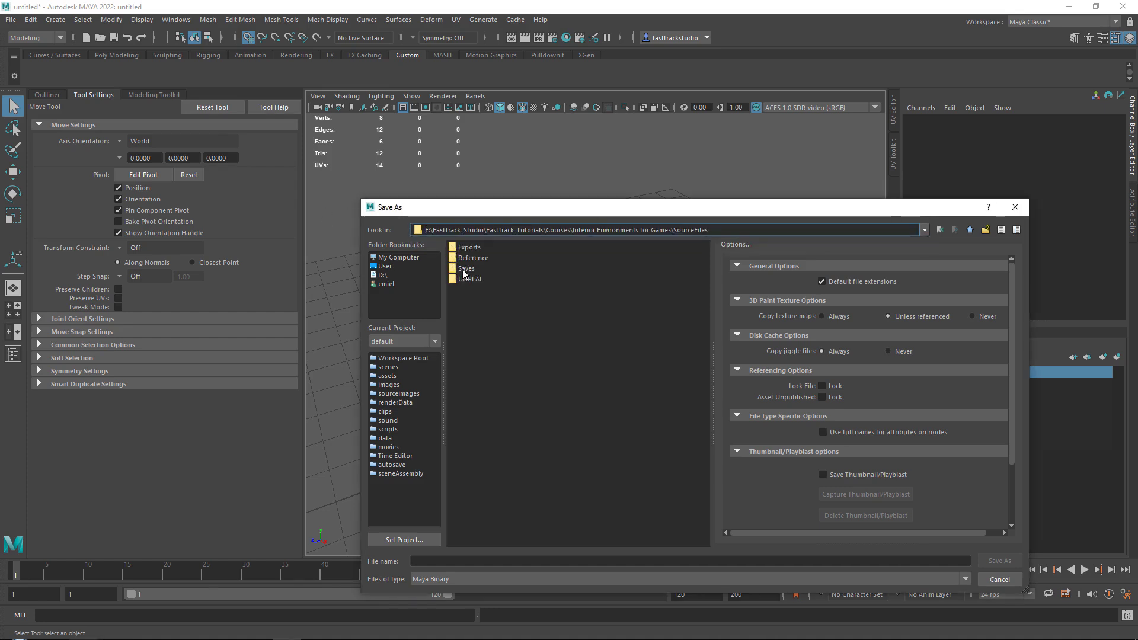
double_click(463, 270)
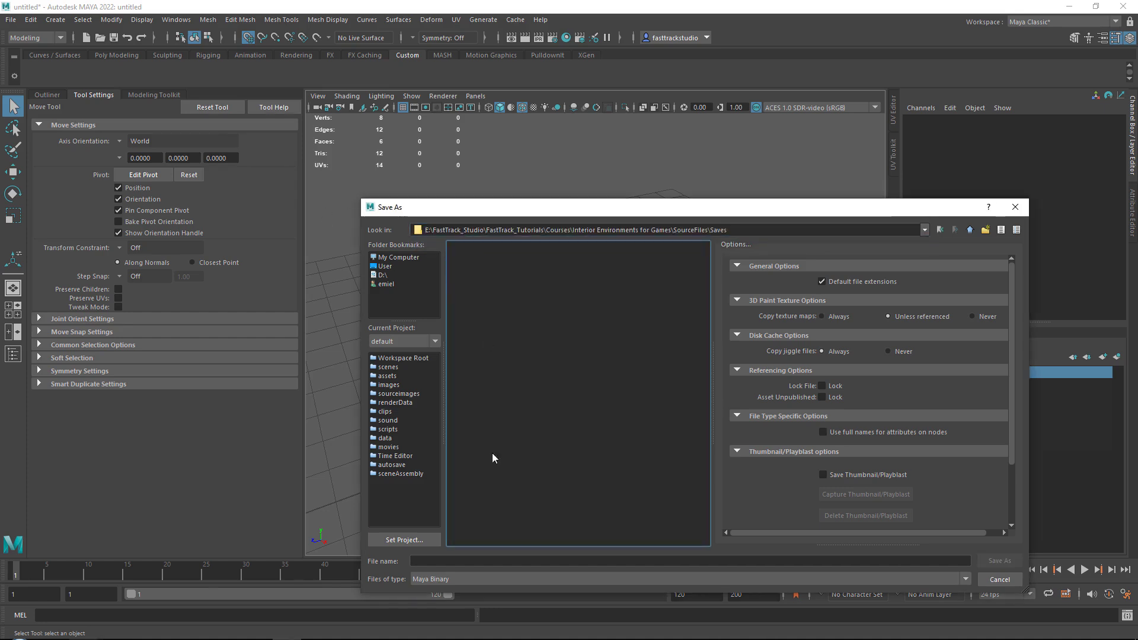
left_click(457, 559)
type("St")
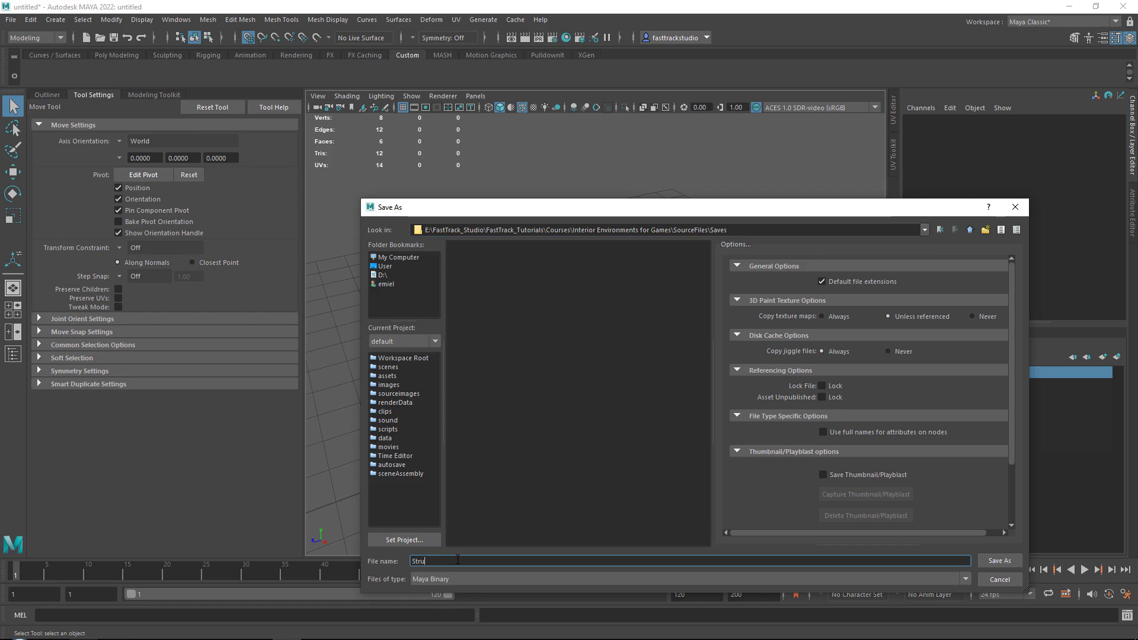
type("ructural_Pieces")
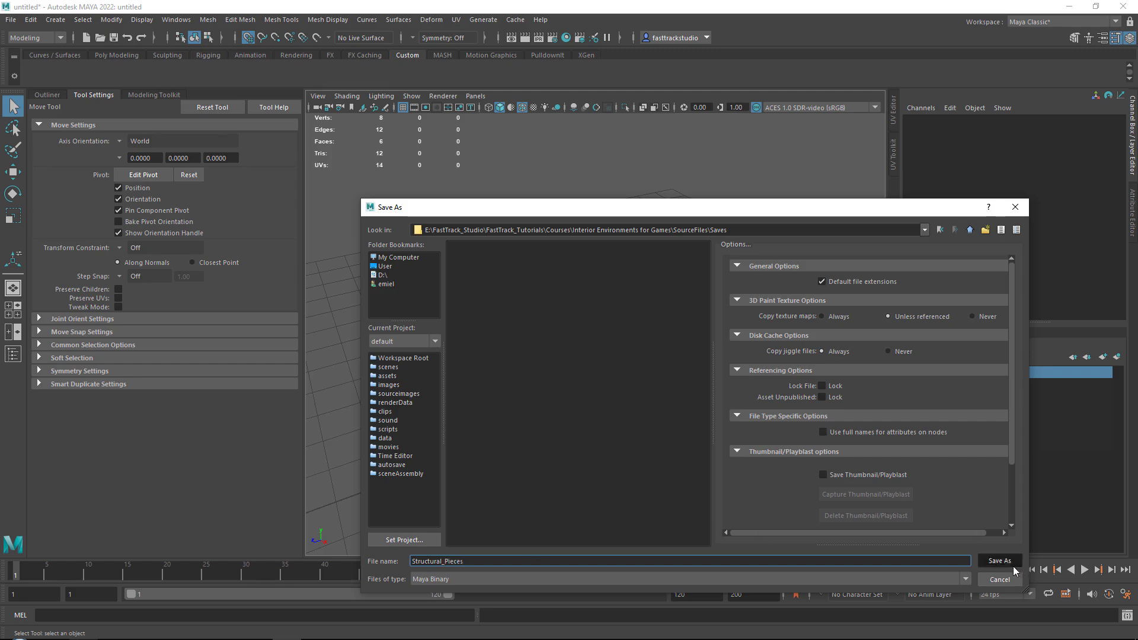
left_click(1000, 561)
Hide the Ceiling_Block_thin layer, show the Pillar_Square_Trim layer and select its pillar.
left_click(912, 372)
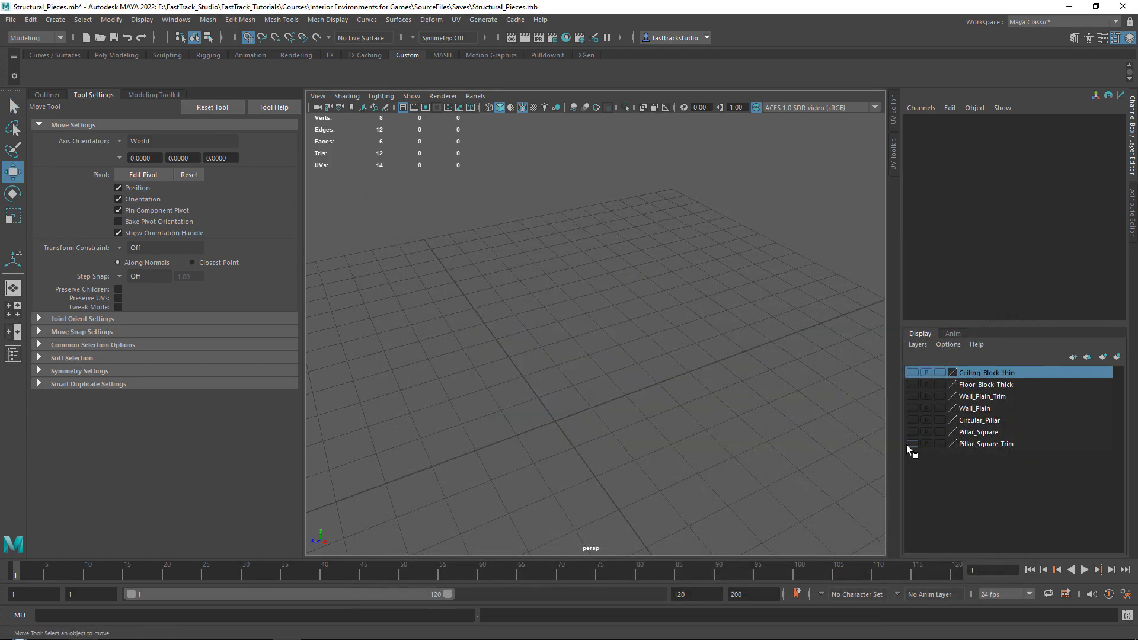
left_click(910, 445)
left_click(585, 277)
middle_click_drag(600, 210, 599, 273, "alt")
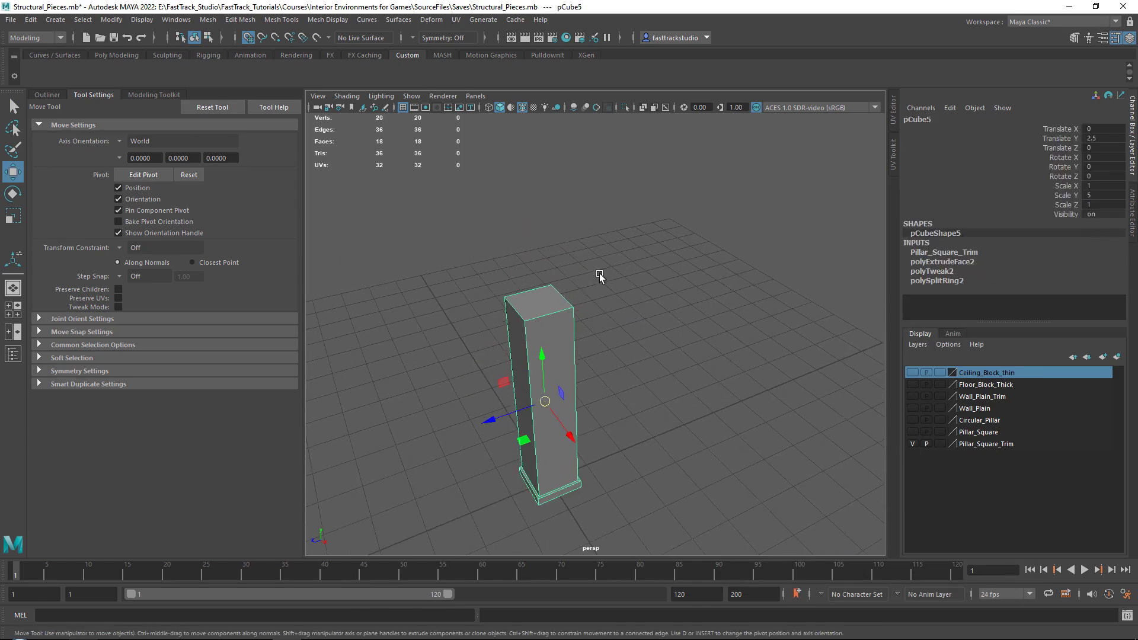
Start exporting the selected pillar and create a To_Unreal folder in E:\FastTrack_Studio\FastTrack_Tutorials\Courses\Interior Environments for Games\SourceFiles\Exports as the destination.
left_click(12, 20)
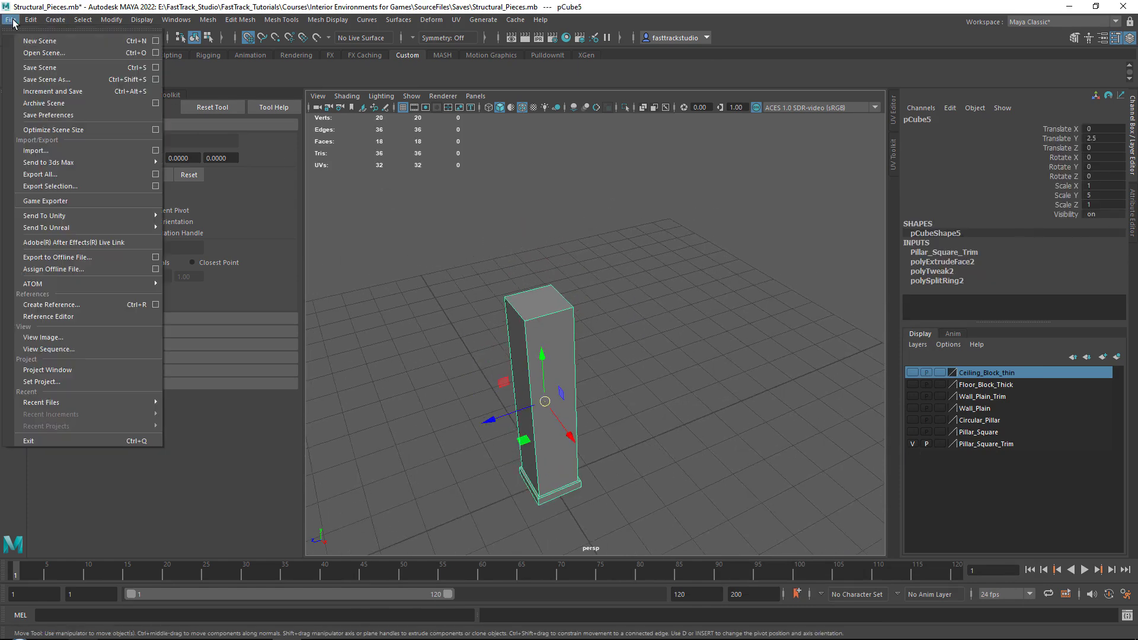
left_click(84, 186)
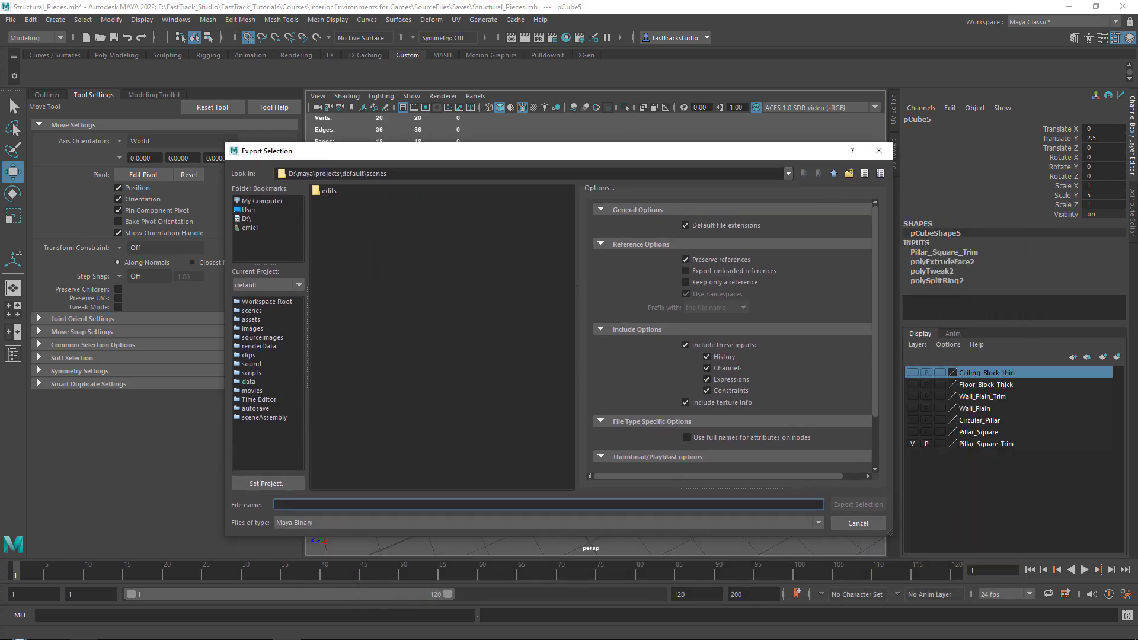
left_click_drag(612, 174, 176, 166)
type("E:\\FastTrack_Studio\\FastTrack_Tutorials\\Courses\\Interior Environments for Games\\SourceFiles\\")
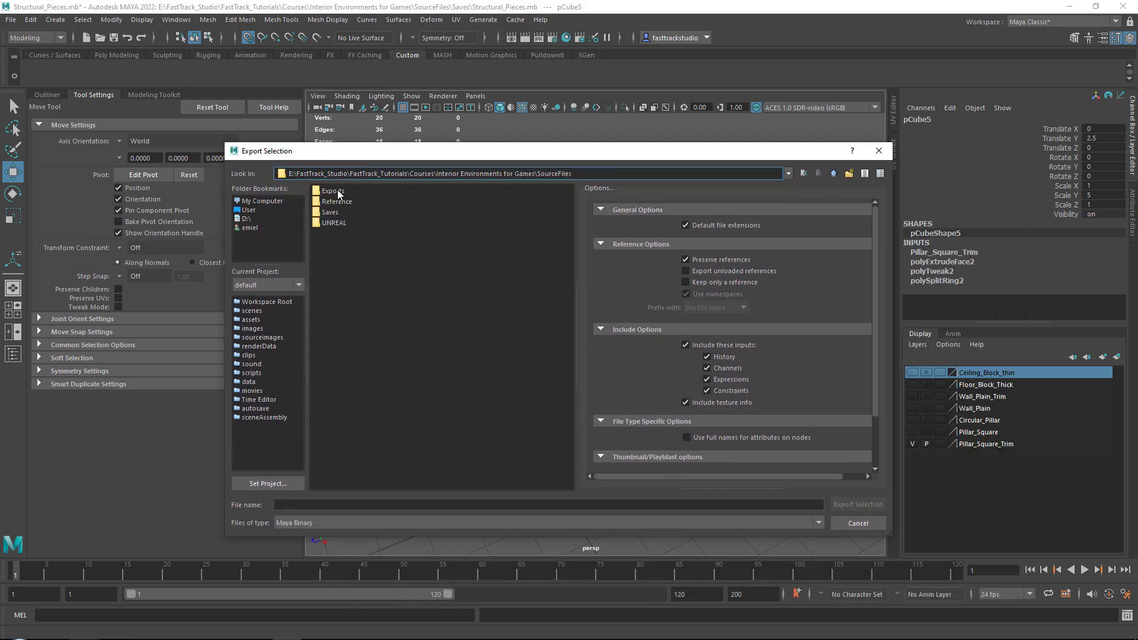
left_click(338, 193)
left_click(848, 173)
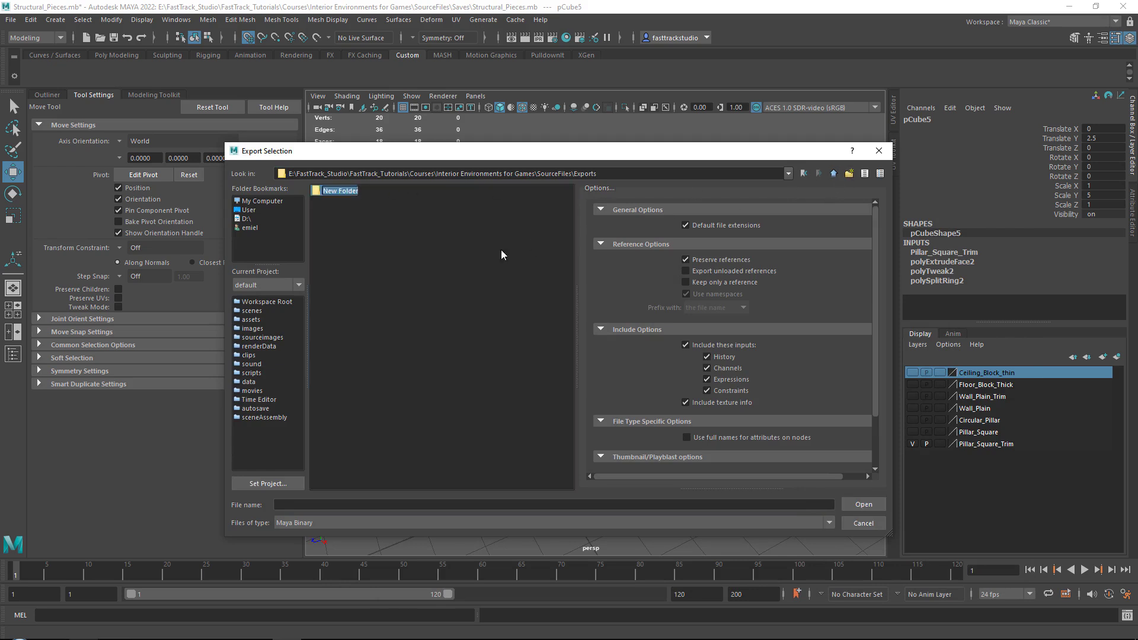
type("To_Unreal")
key("Return")
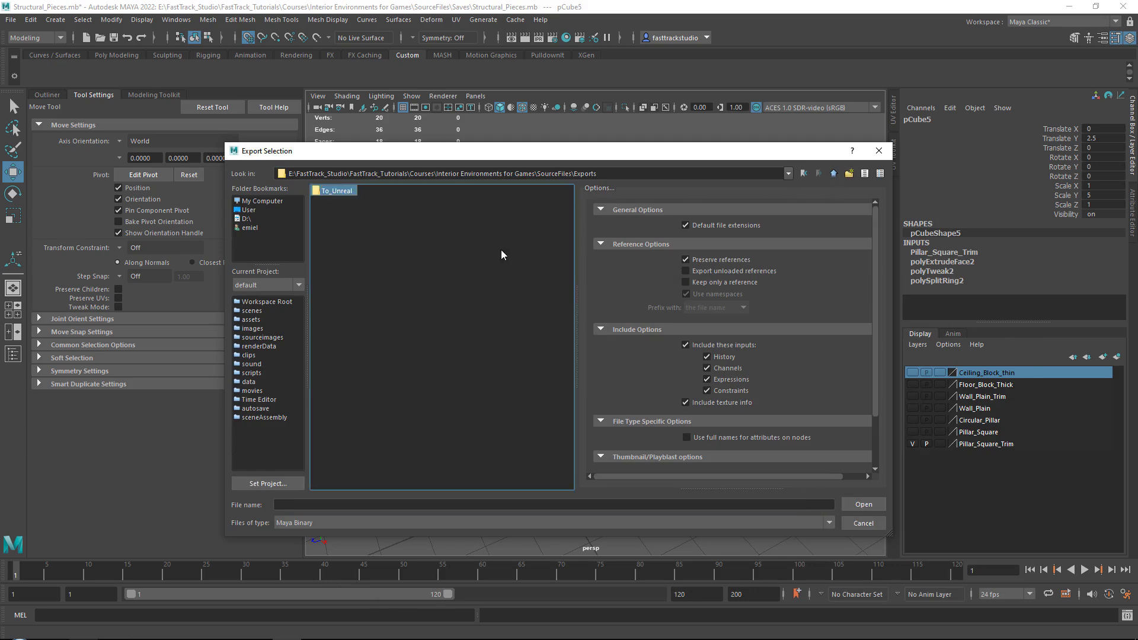
double_click(336, 191)
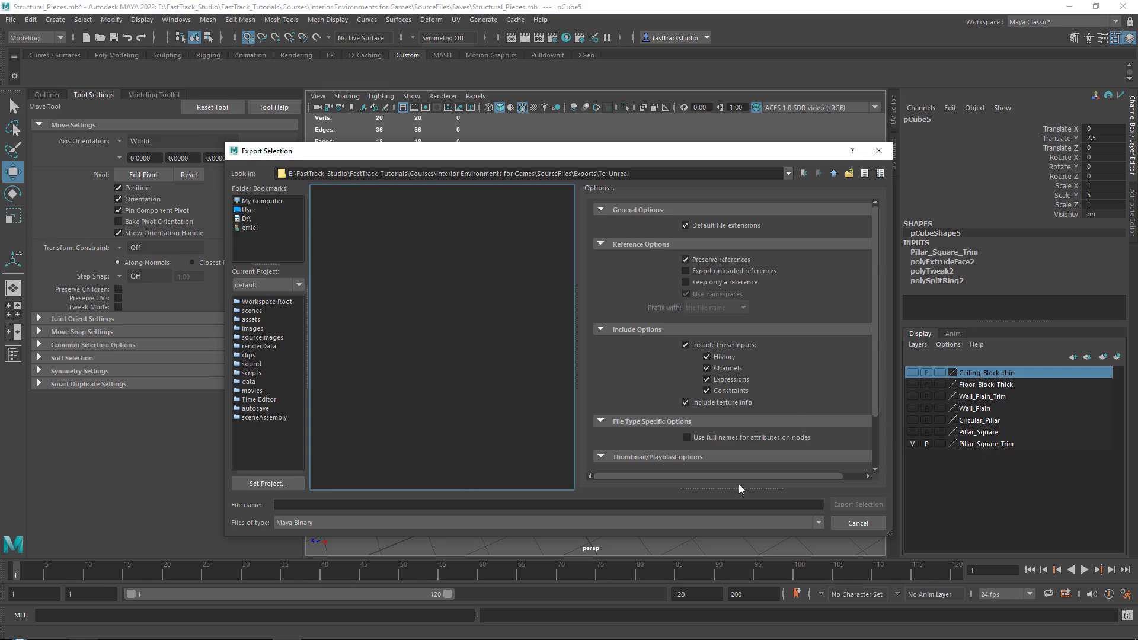
Export the selected pillar into the To_Unreal folder as a Maya Binary file named Pillar_Square_Trim.
left_click(550, 505)
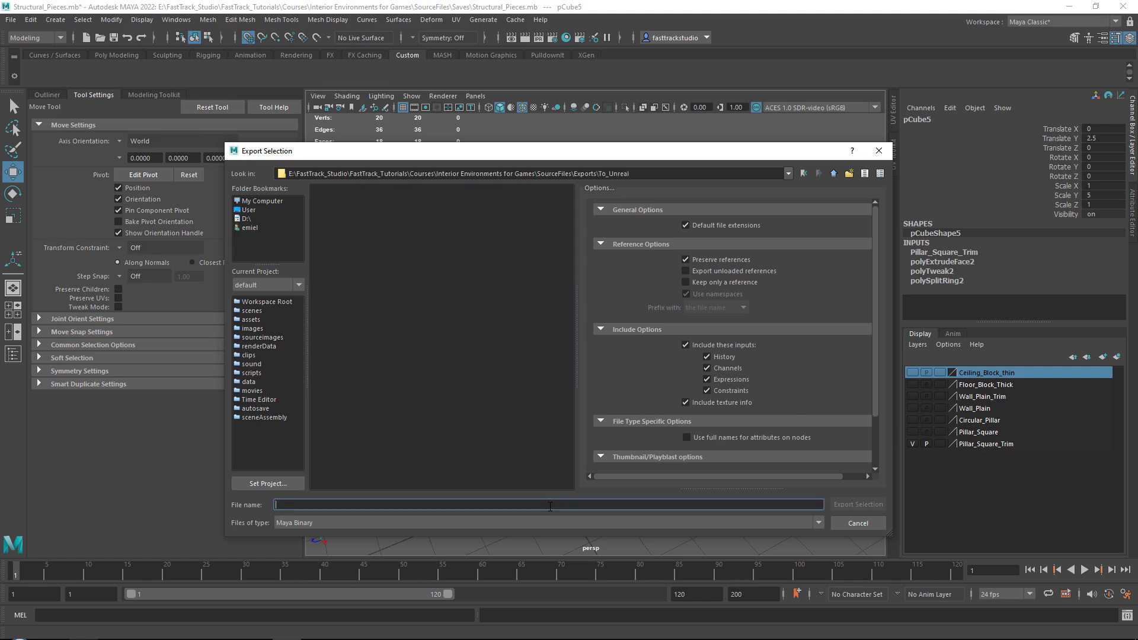
type("Pillar_Squa")
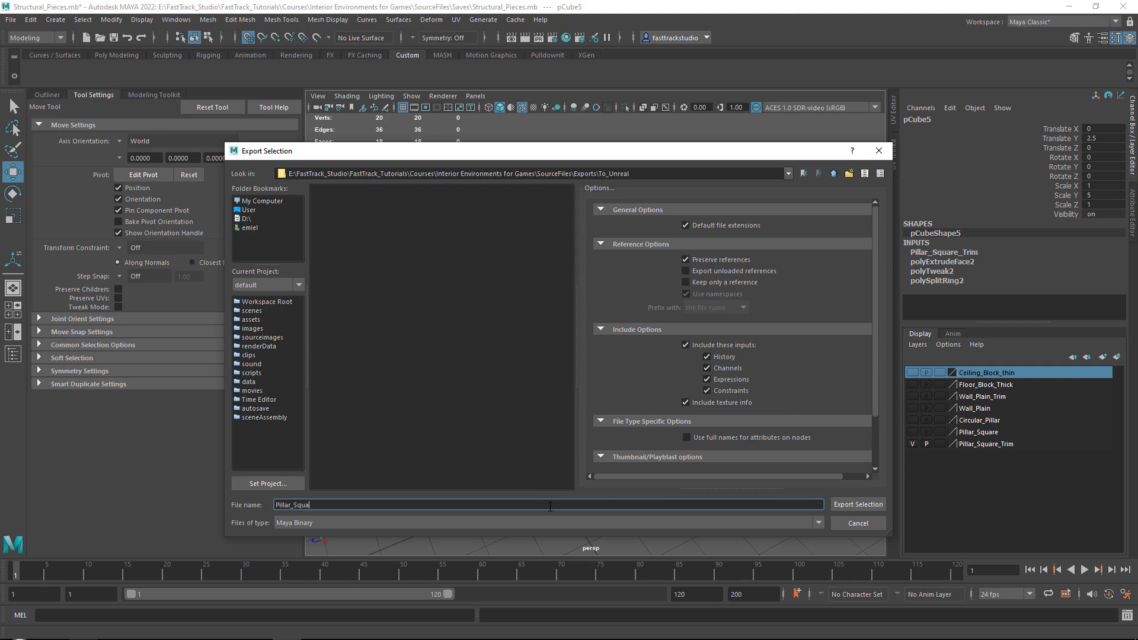
type("re_Trim")
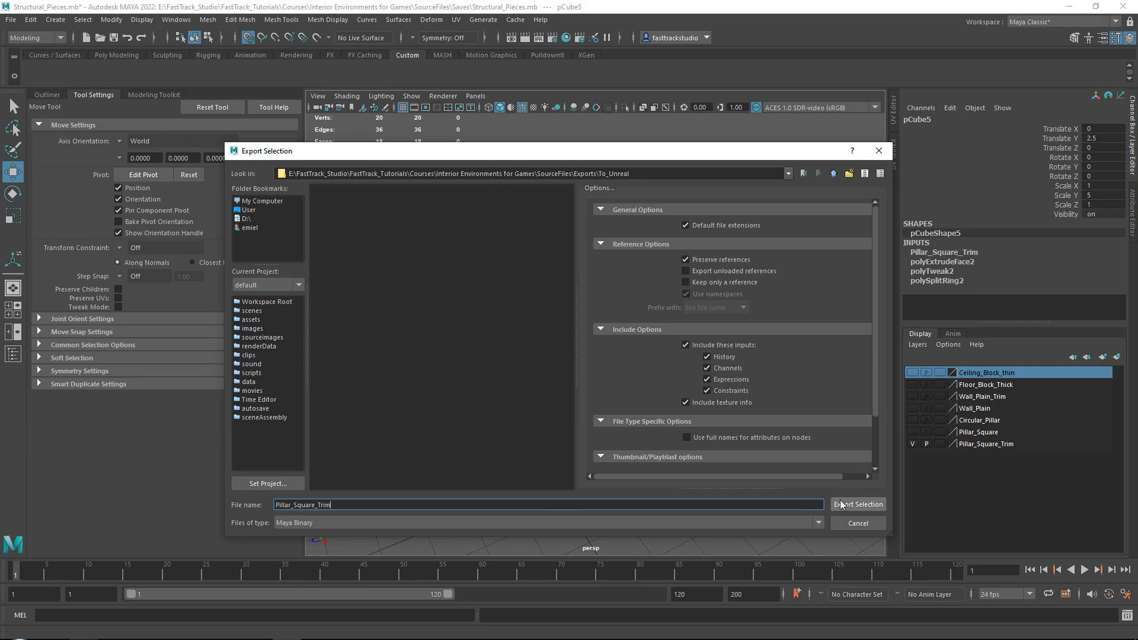
left_click(858, 505)
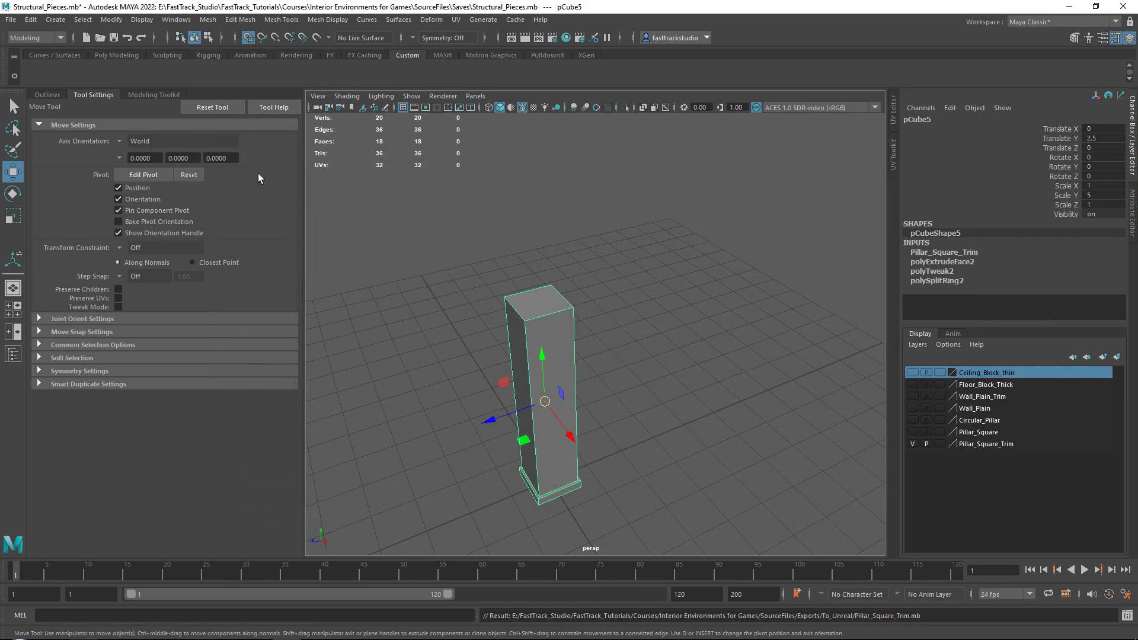
Show only the Pillar_Square layer instead of Pillar_Square_Trim and export its pillar as a Maya Binary file named Pillar_Square.
left_click(919, 443)
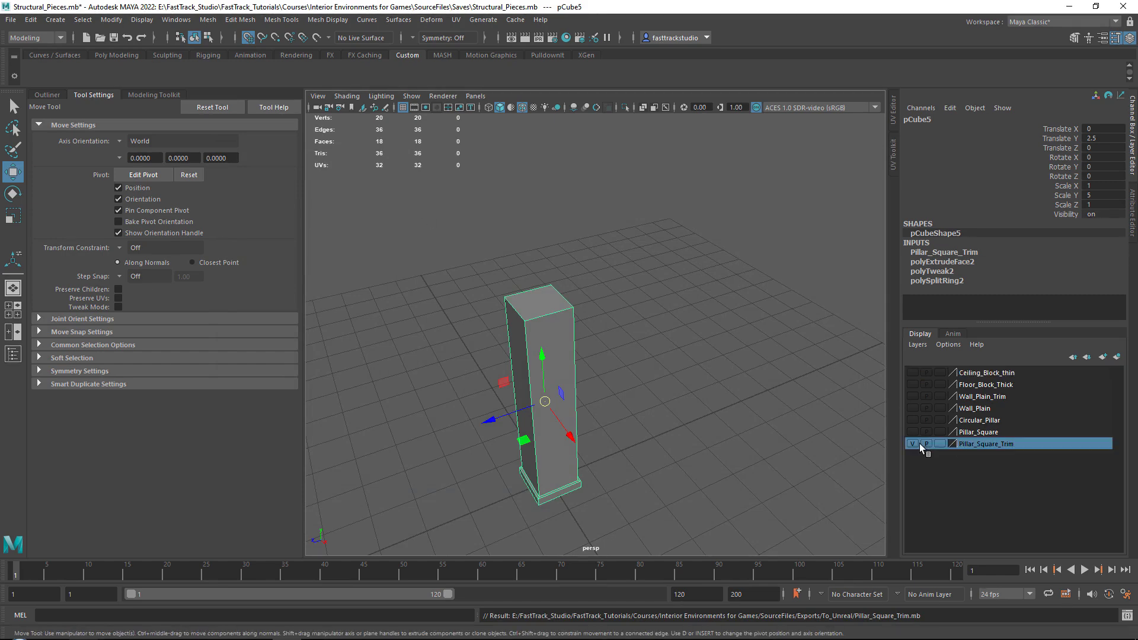
left_click(916, 442)
left_click(917, 431)
left_click_drag(689, 250, 351, 448)
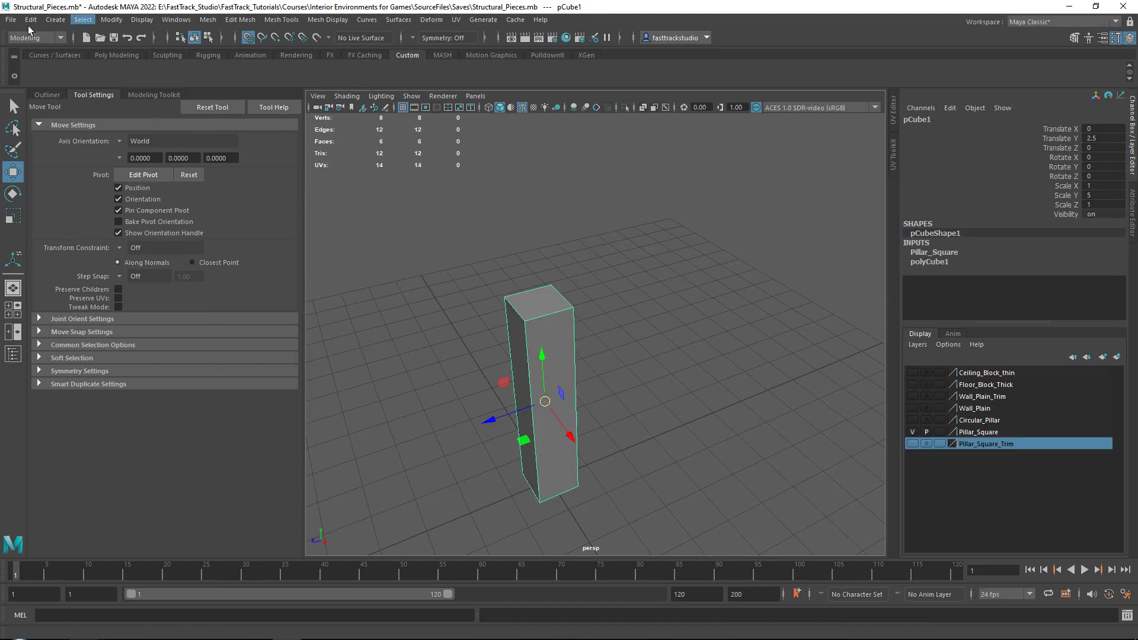
left_click(14, 21)
left_click(92, 187)
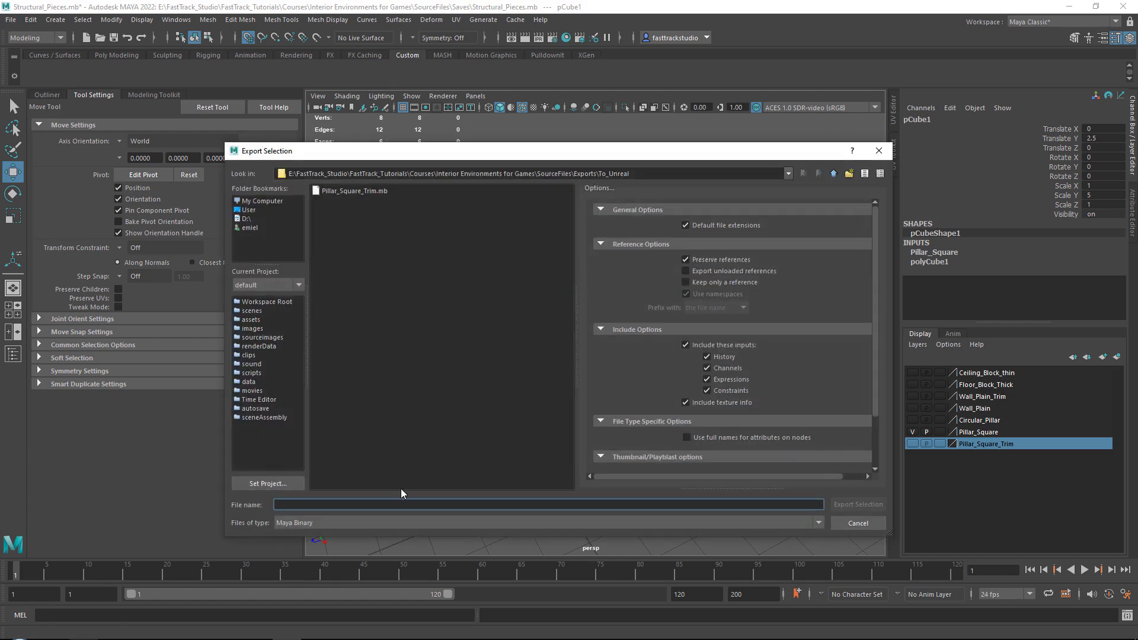
type("Pillar")
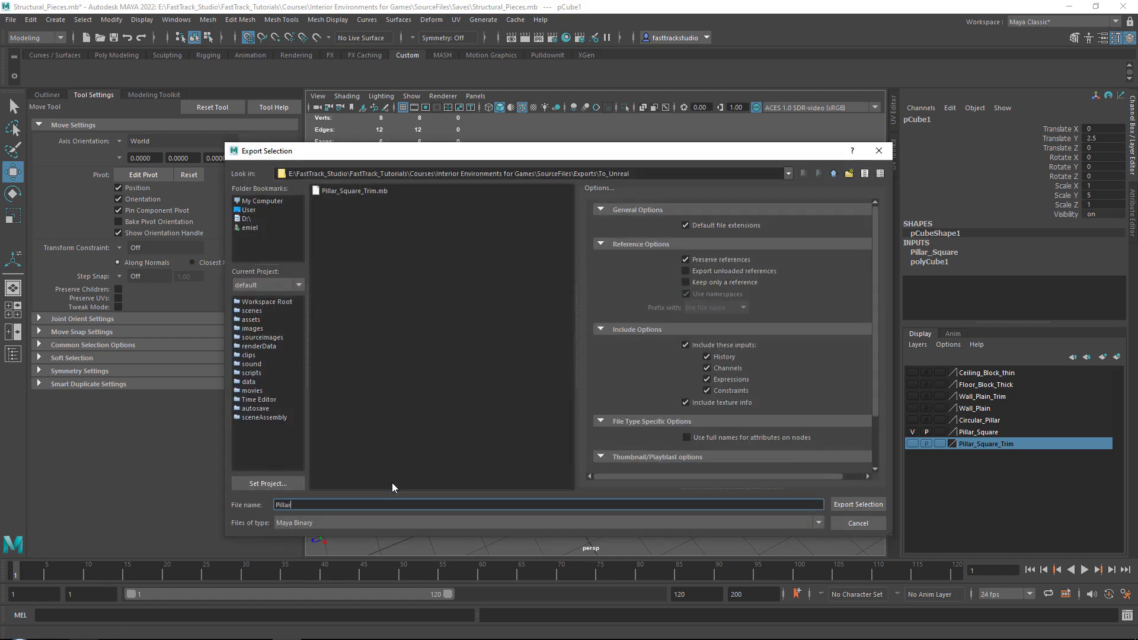
type("_Square")
left_click(858, 504)
Switch visibility from the Pillar_Square layer to Circular_Pillar and export its cylinder as a Maya Binary file named Circular_Pillar.
left_click(912, 432)
left_click(912, 420)
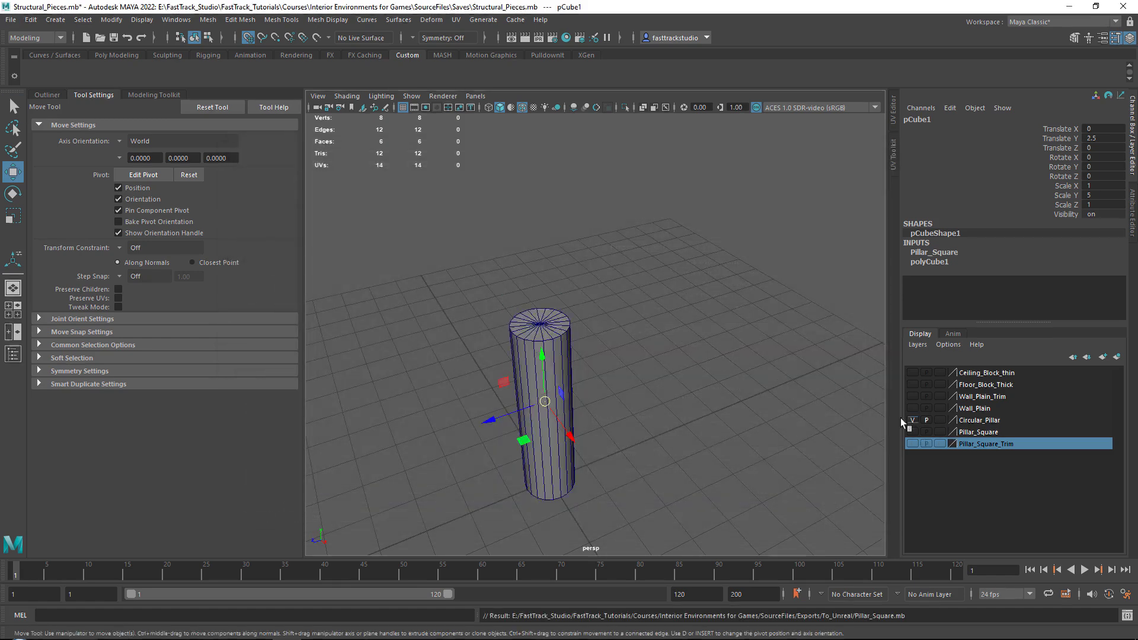
left_click(539, 385)
left_click(11, 19)
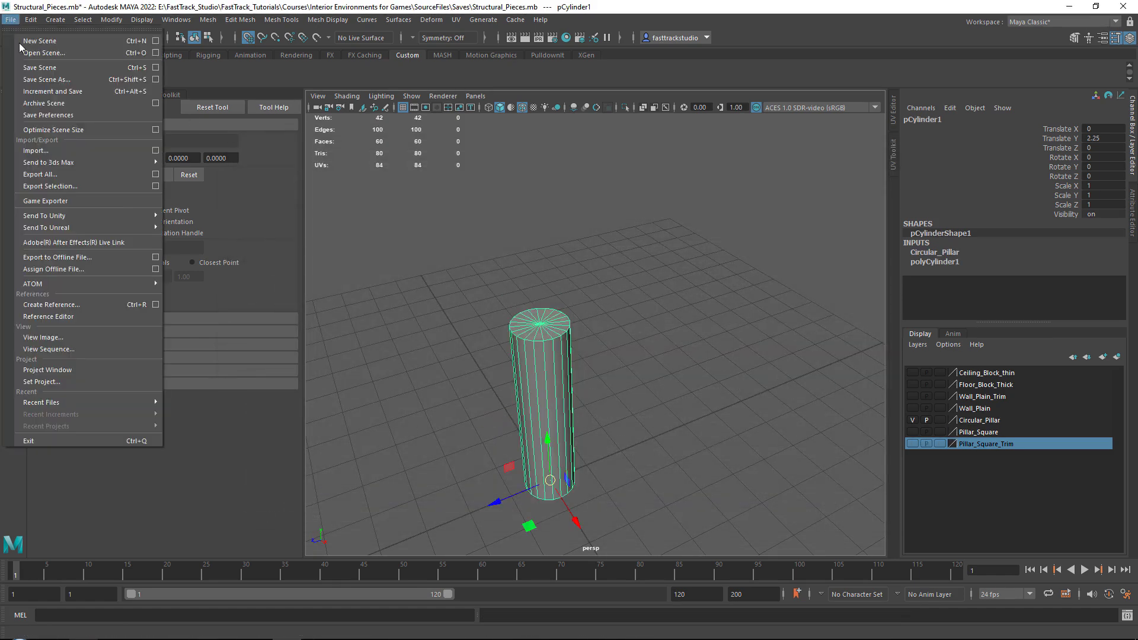
left_click(50, 186)
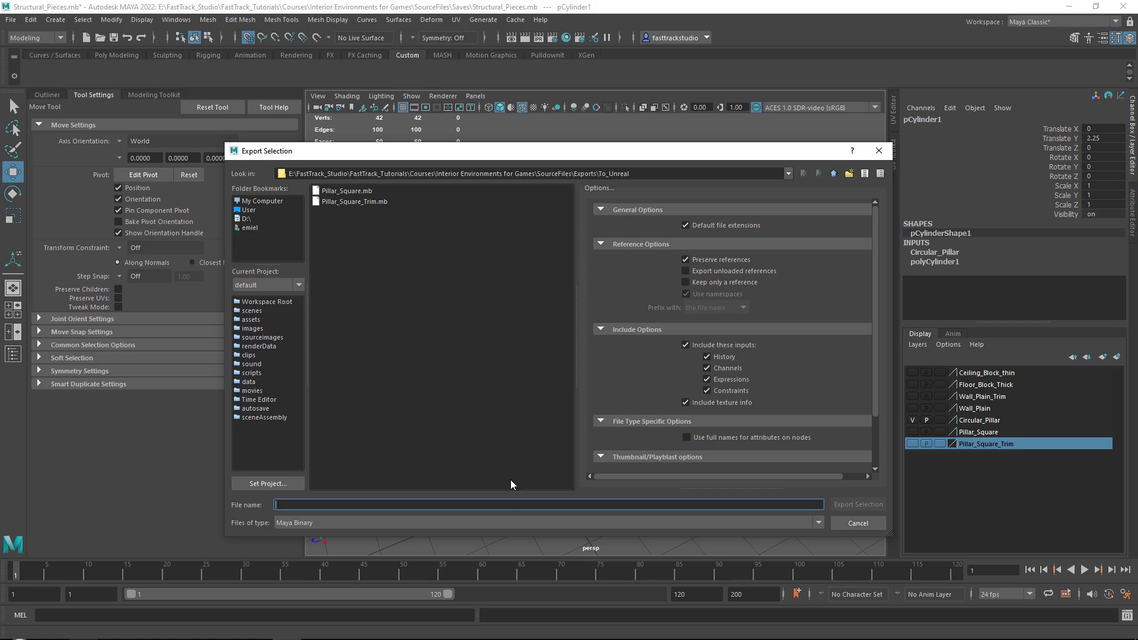
type("Ci")
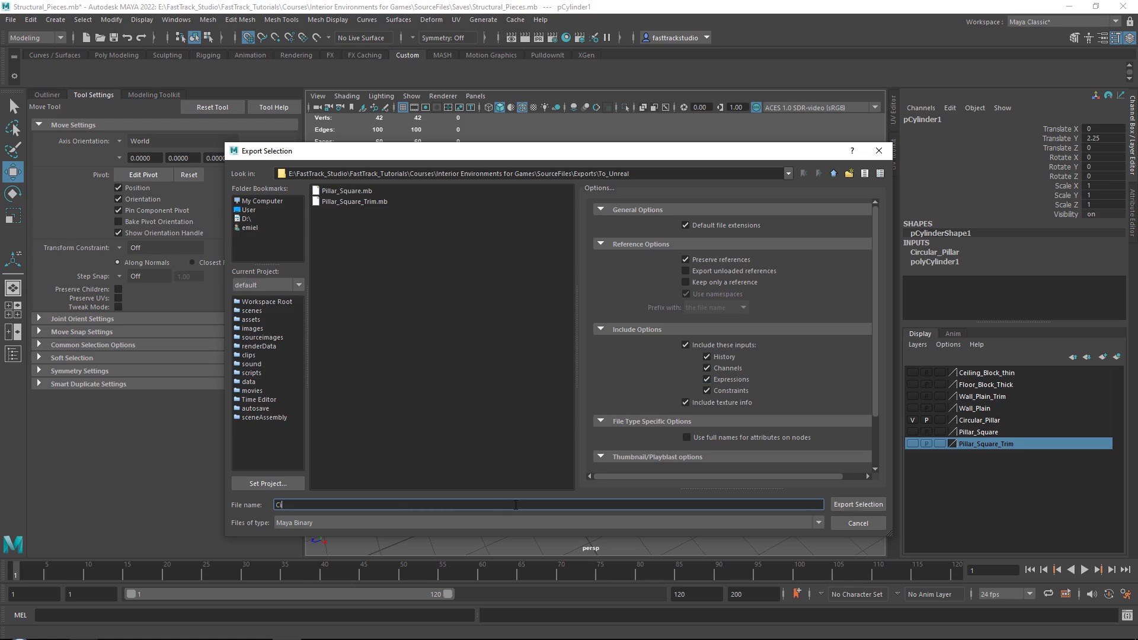
type("rcular_Pillar")
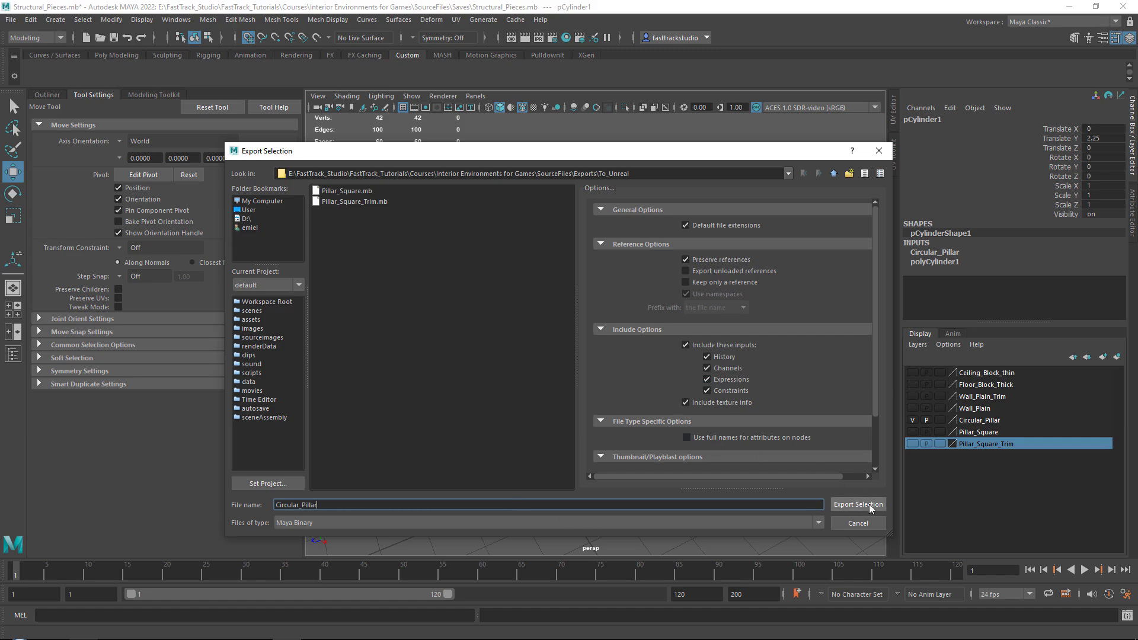
left_click(869, 504)
Switch visibility from the Circular_Pillar layer to Wall_Plain and export its wall as a Maya Binary file named Wall_Plain.
left_click(912, 420)
left_click(912, 409)
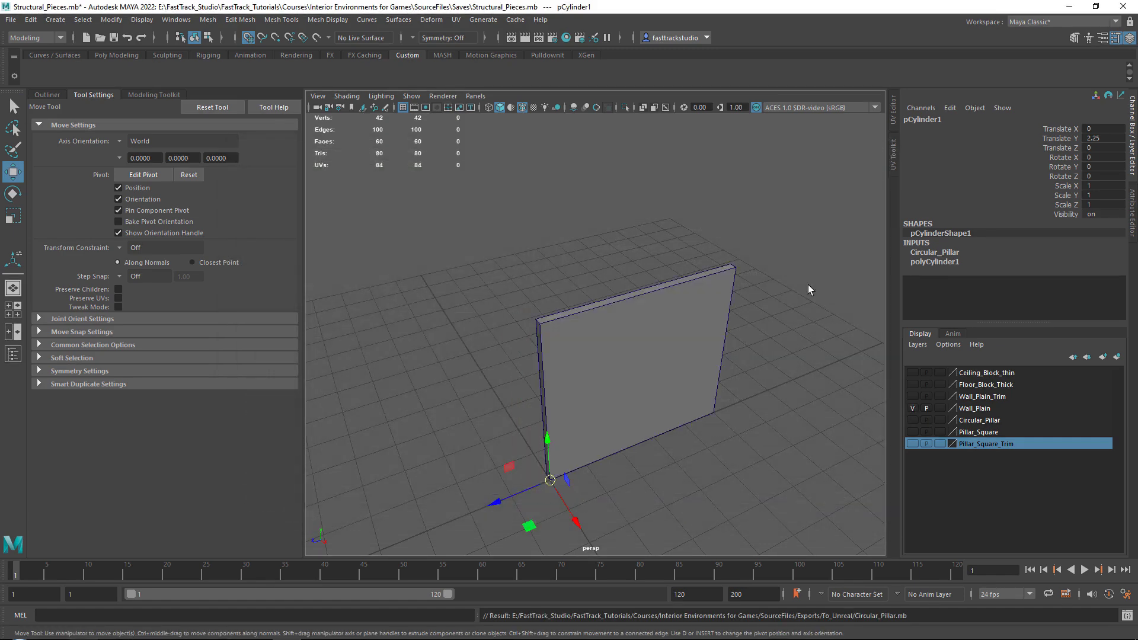
left_click(681, 343)
left_click(10, 19)
left_click(50, 189)
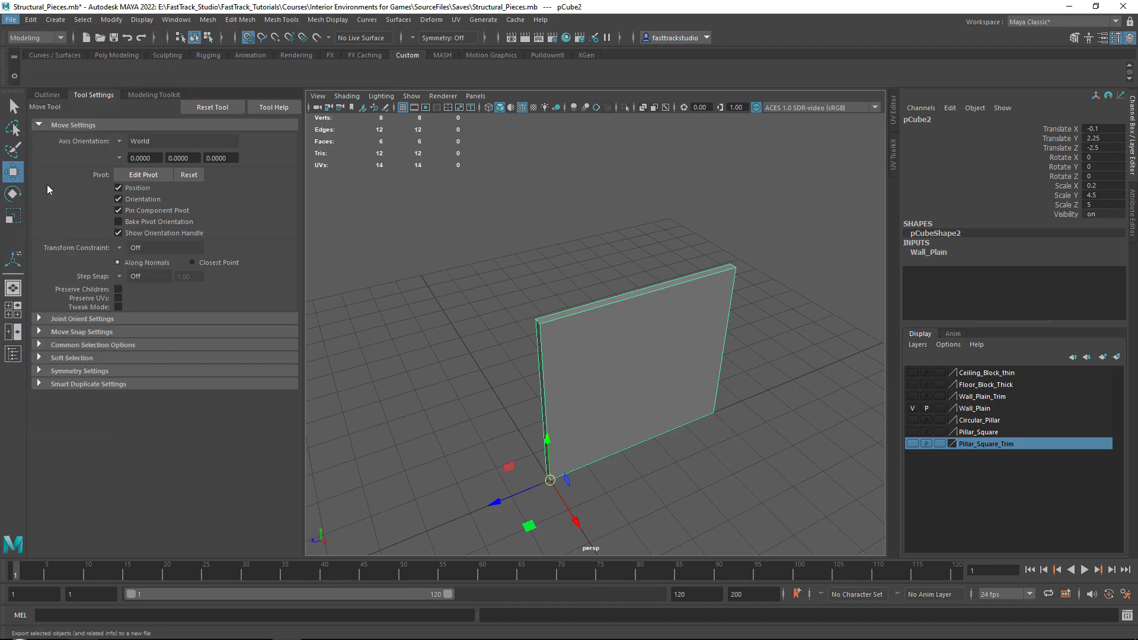
type("Wall")
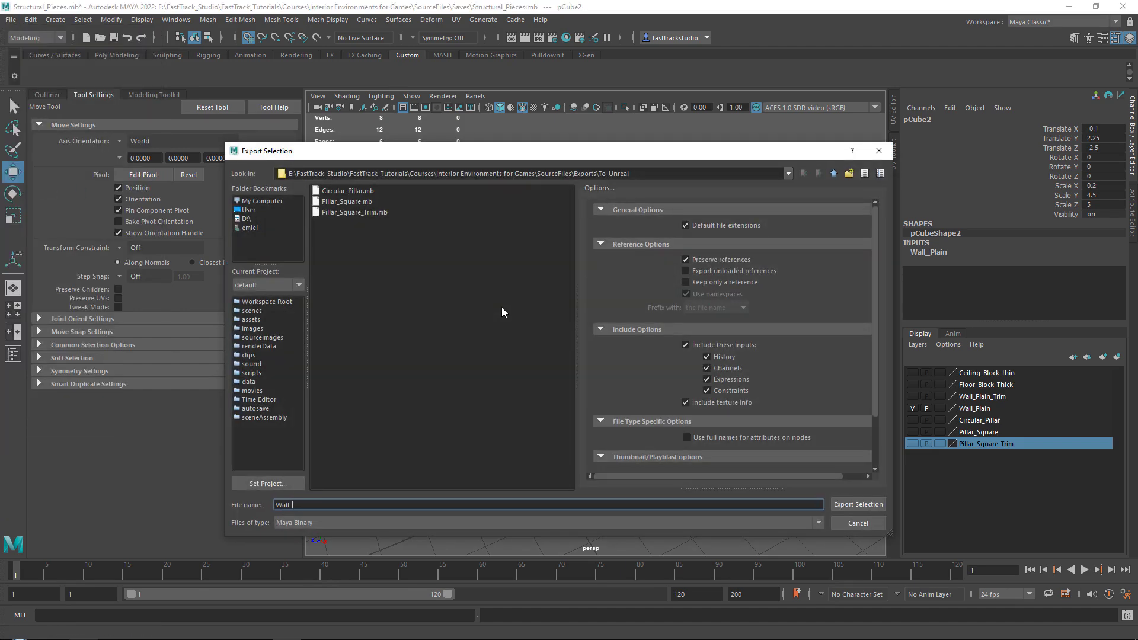
type("_Plain")
left_click(874, 507)
Switch visibility from the Wall_Plain layer to Wall_Plain_Trim and export its trimmed wall as a Maya Binary file named Wall_Plain_Trim.
left_click(912, 409)
left_click(912, 397)
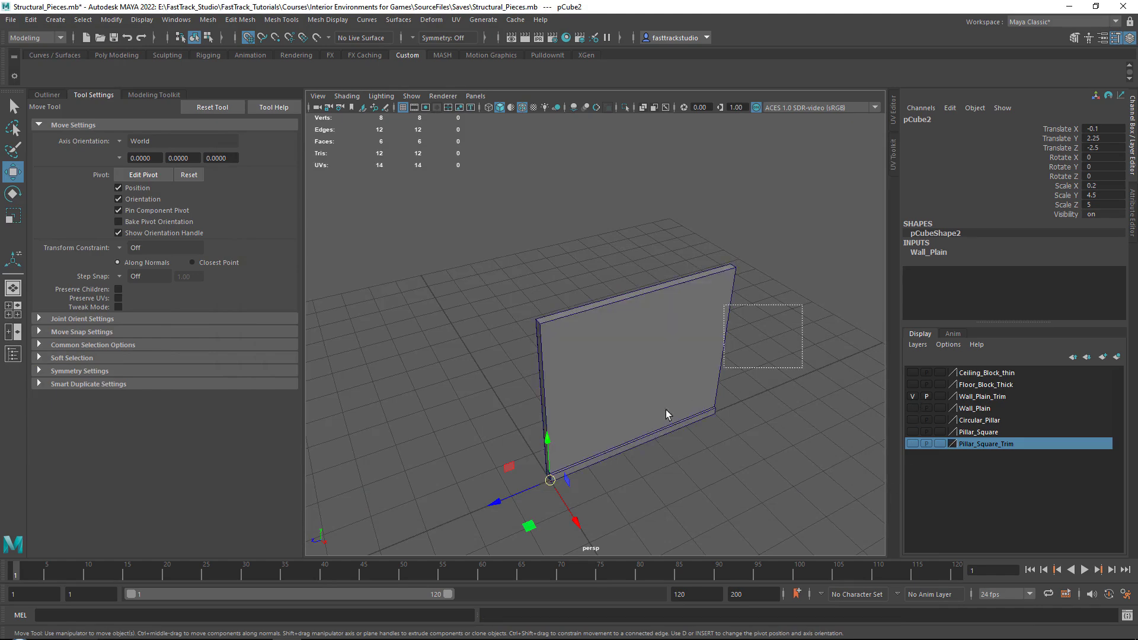
left_click(666, 410)
left_click(11, 19)
left_click(54, 178)
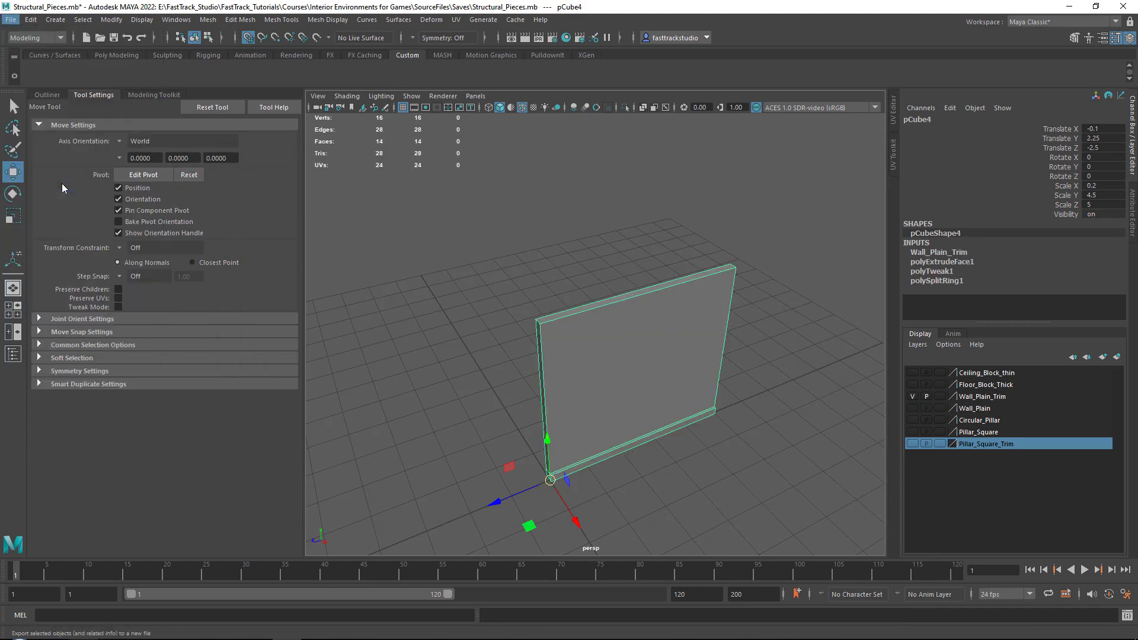
type("Wall")
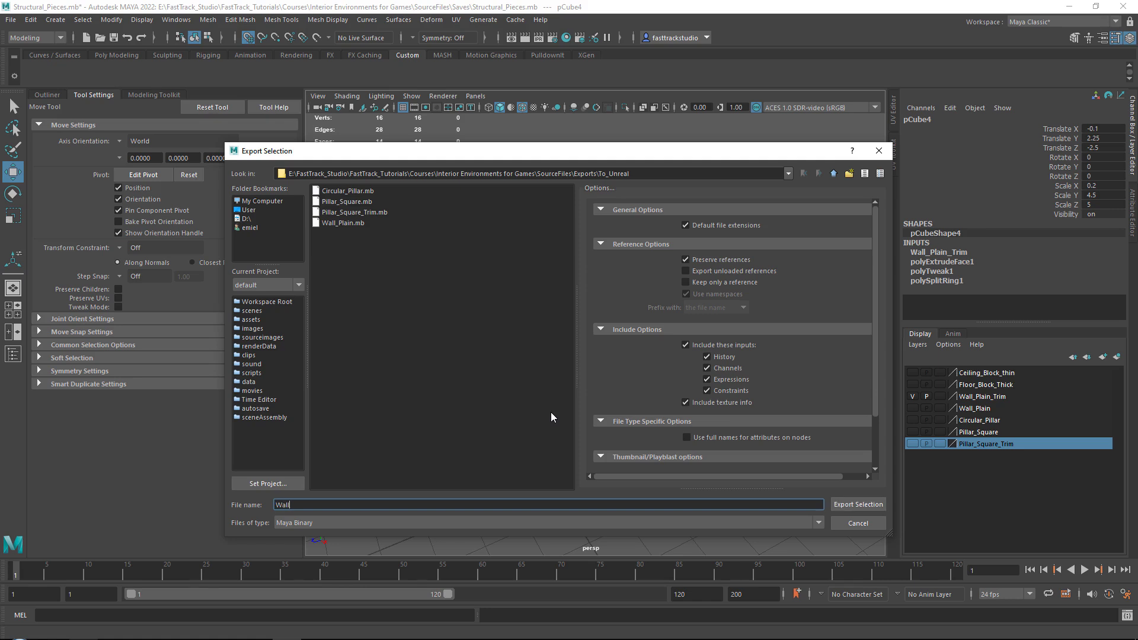
type("_Plain_Trim")
key("Return")
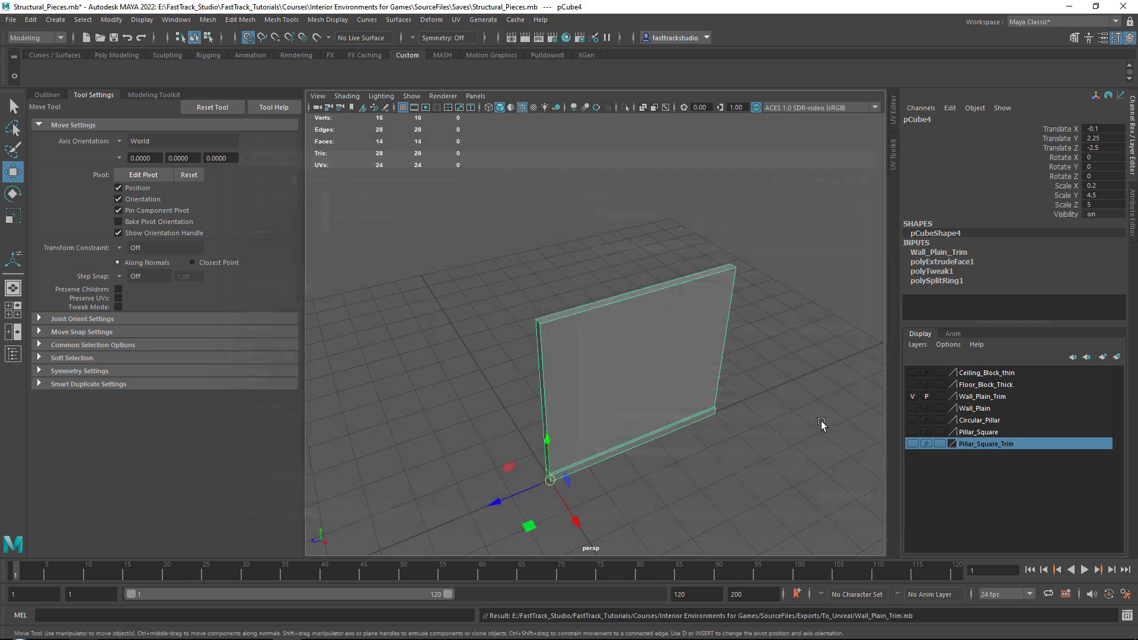
Switch visibility from the Wall_Plain_Trim layer to Floor_Block_Thick and export its block as a Maya Binary file named Floor_Block_Thick.
left_click(912, 392)
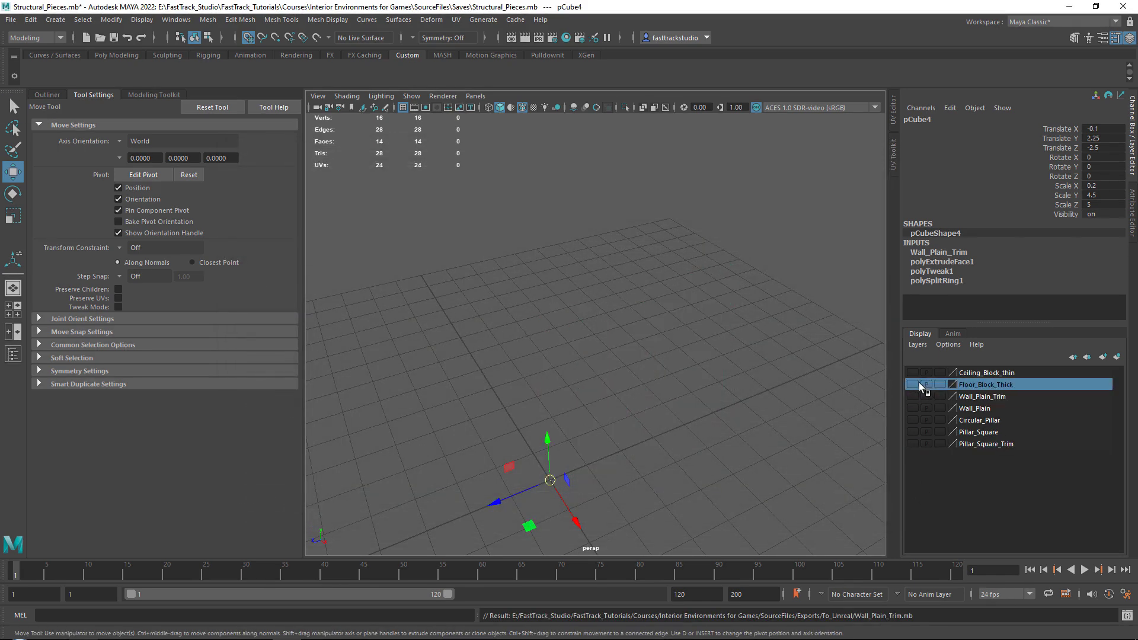
left_click(913, 384)
left_click(669, 368)
left_click(11, 19)
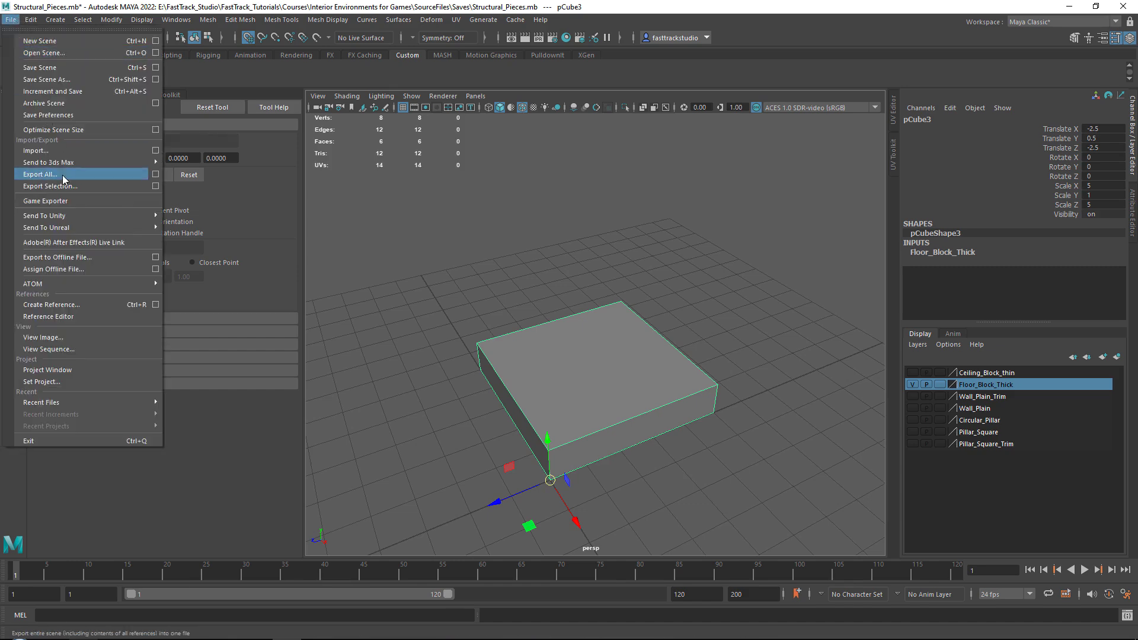
left_click(59, 186)
type("Fl")
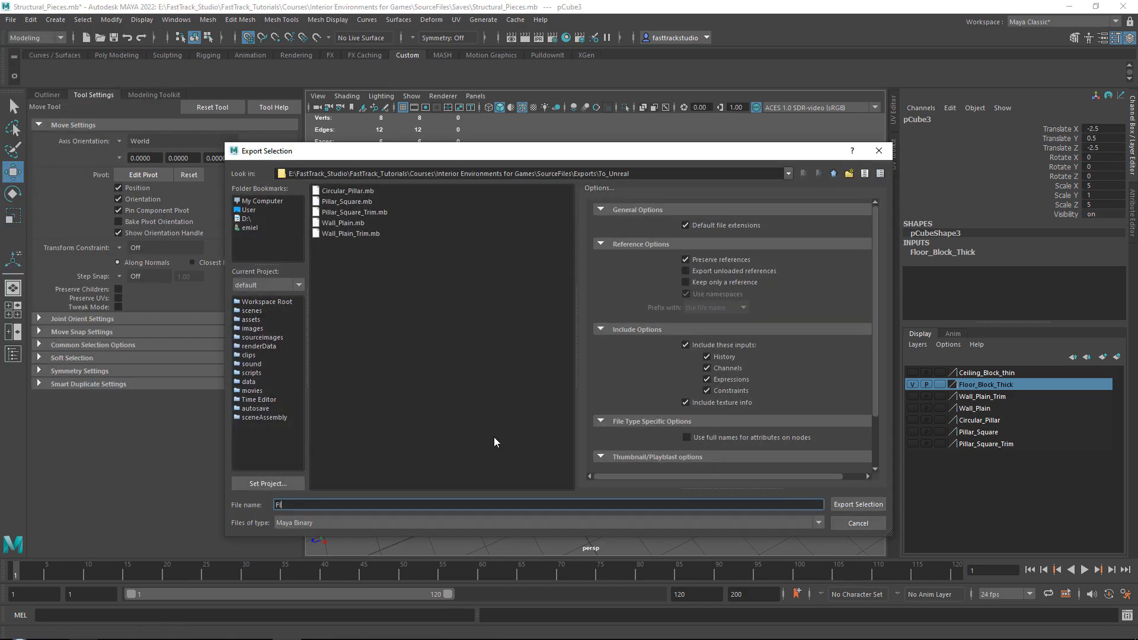
type("oor_Block_Tr")
type("ick")
left_click(858, 504)
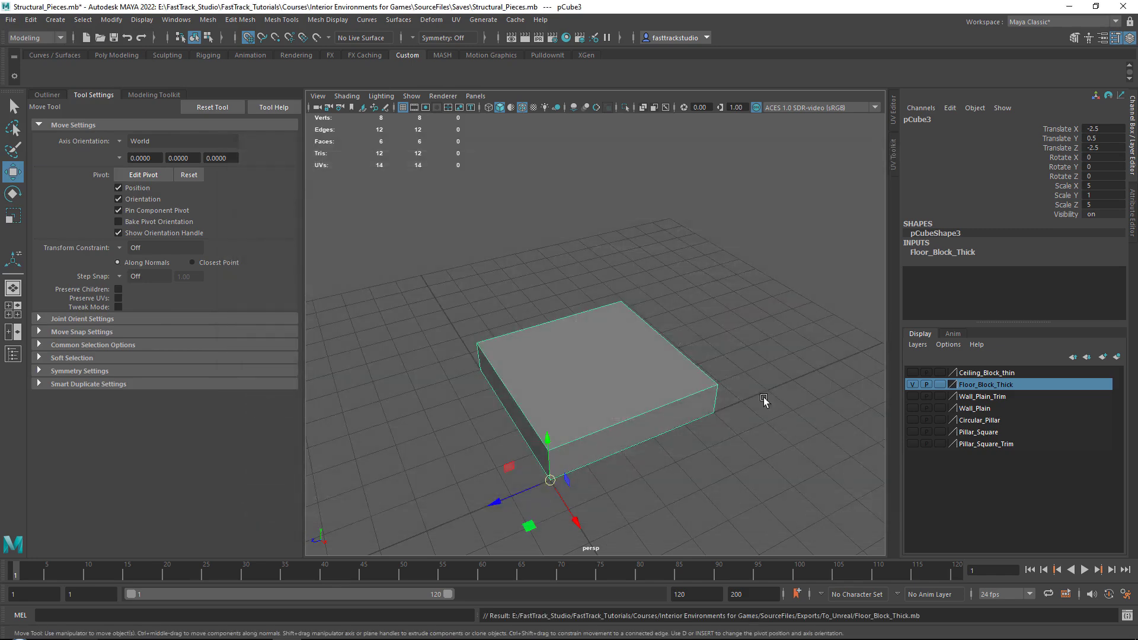
Switch visibility from the Floor_Block_Thick layer to Ceiling_Block_thin and export its block as a Maya Binary file named Ceiling_Block_Thin.
left_click(913, 384)
left_click(912, 373)
left_click(607, 368)
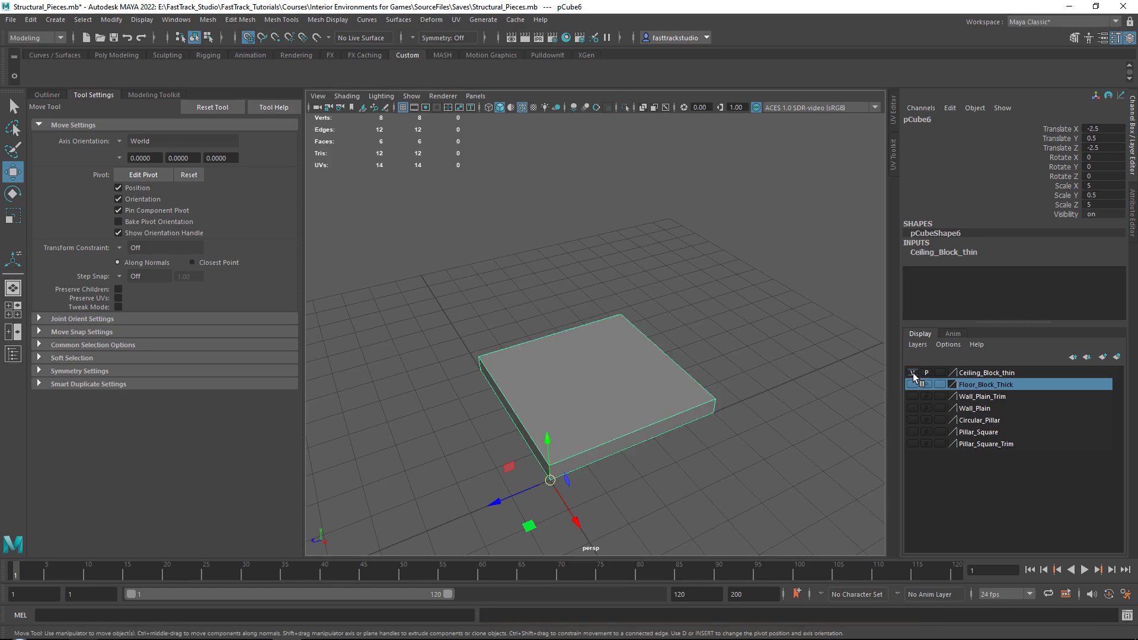
left_click(11, 20)
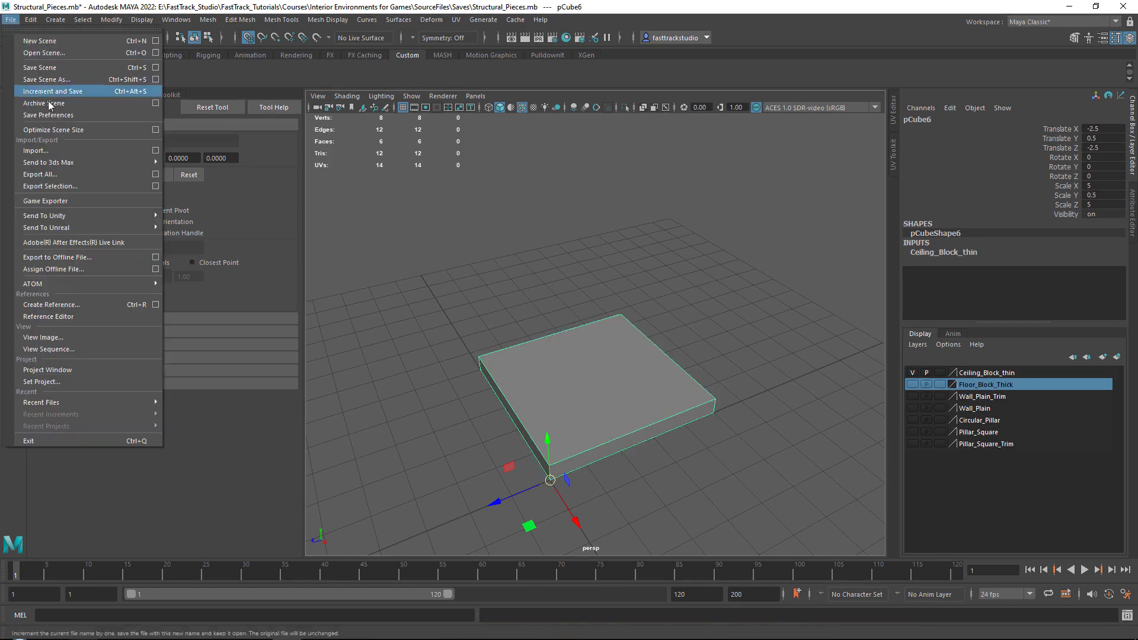
left_click(58, 186)
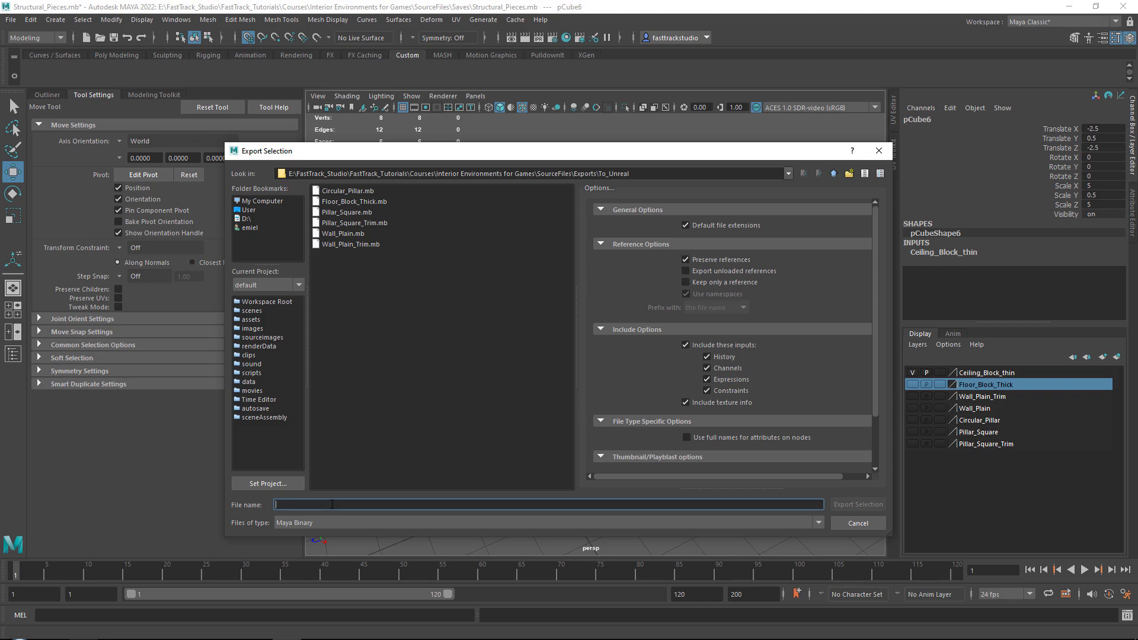
type("Ceiling_Block")
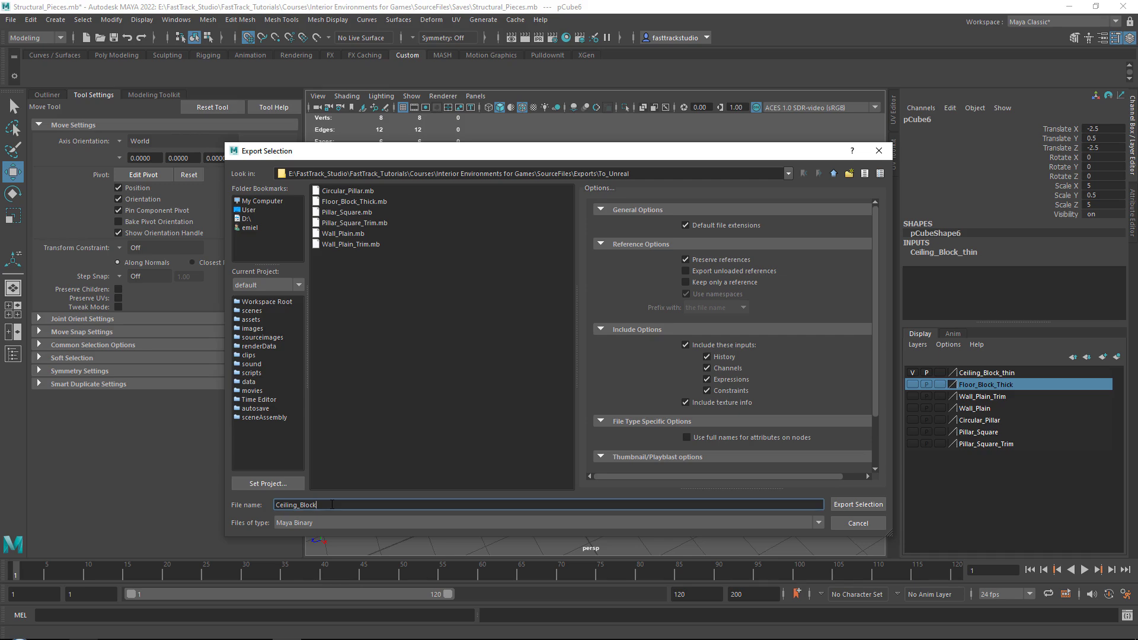
type("_Thin")
left_click(841, 504)
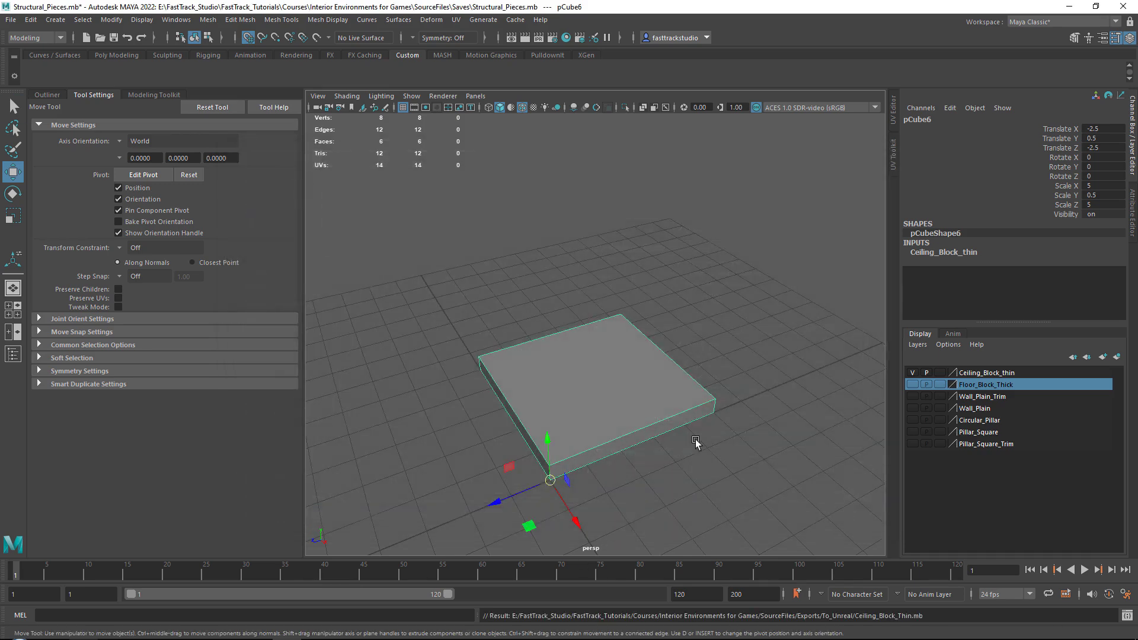
Reselect the thin ceiling block and save the Structural_Pieces scene.
left_click(708, 335)
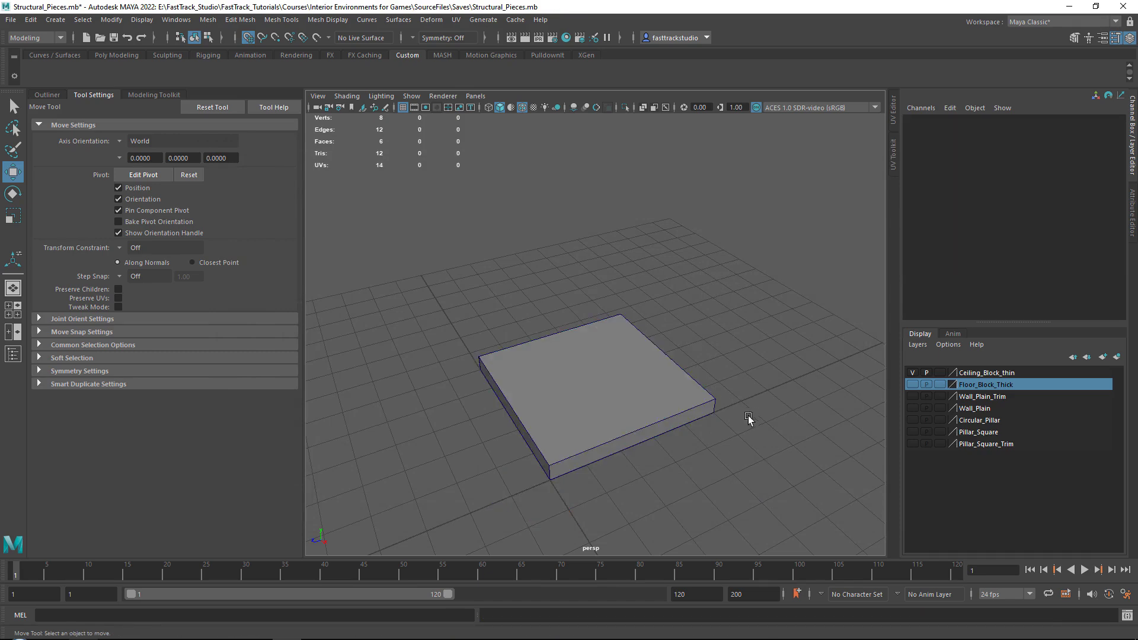
left_click(581, 357)
left_click_drag(581, 358, 571, 383, "alt")
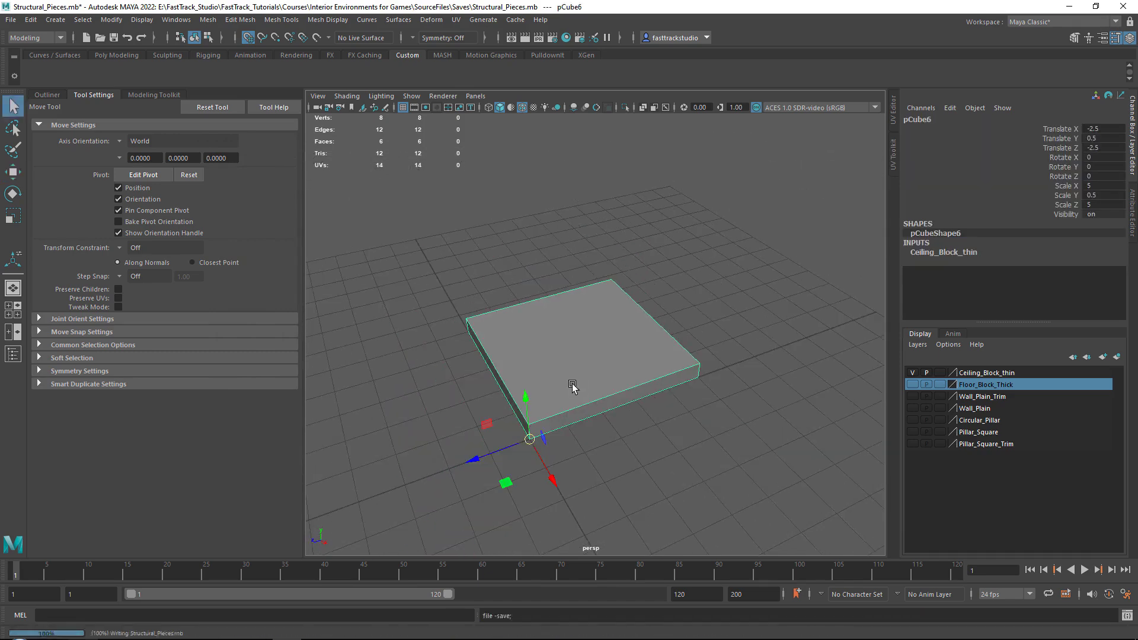
key("ctrl+s")
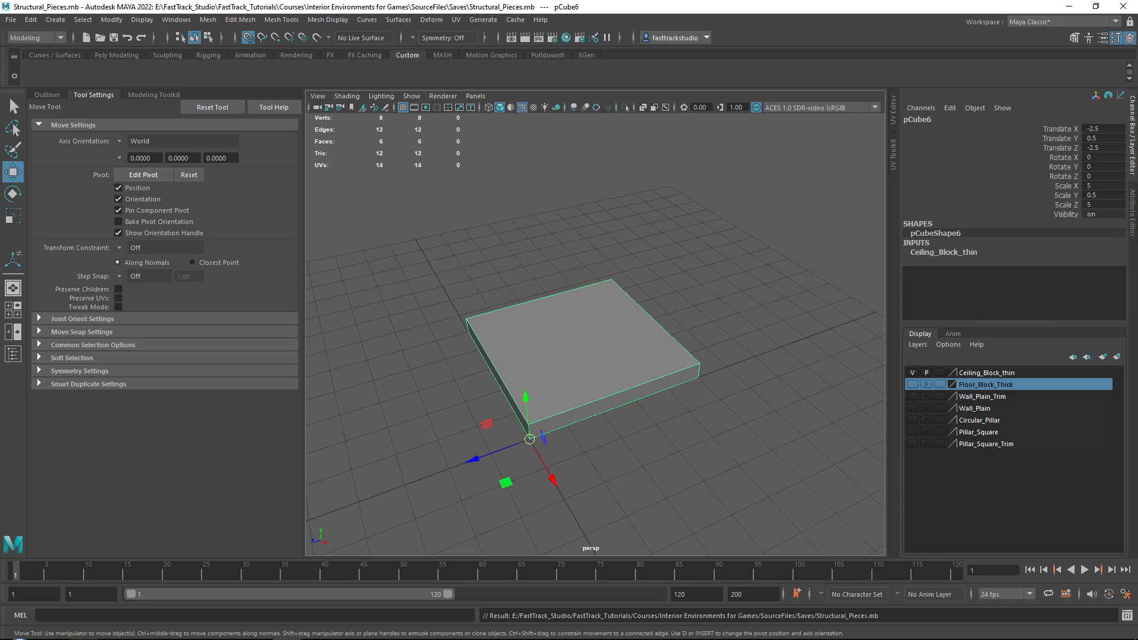
Hide the Ceiling_Block_thin layer, show the Pillar_Square_Trim layer and select its trimmed pillar.
left_click(912, 372)
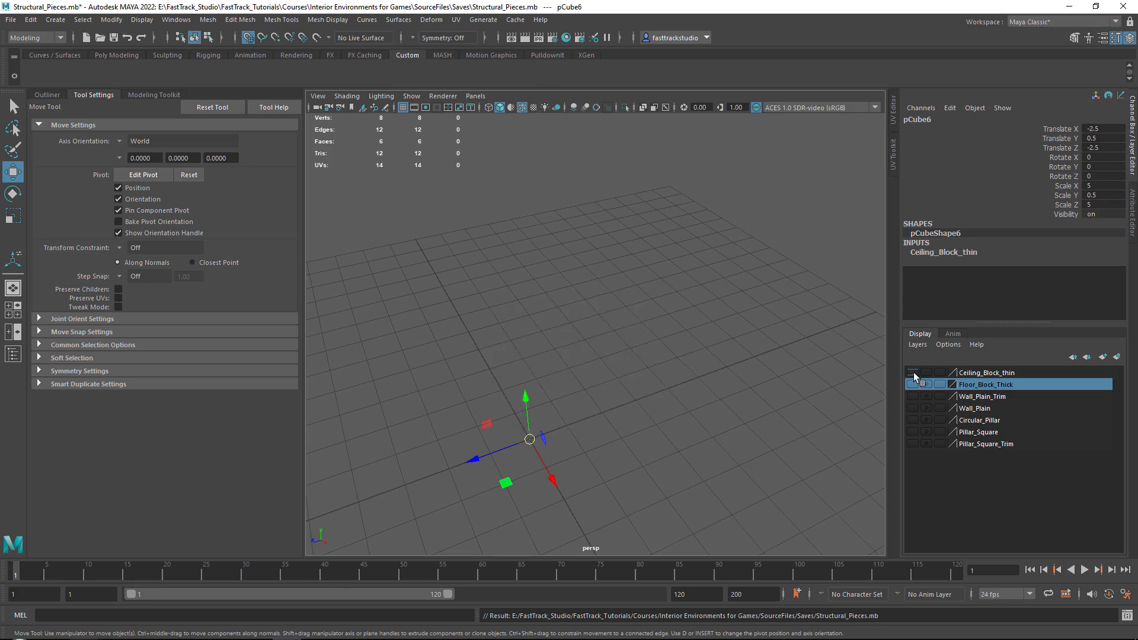
left_click(914, 443)
left_click_drag(640, 227, 414, 400)
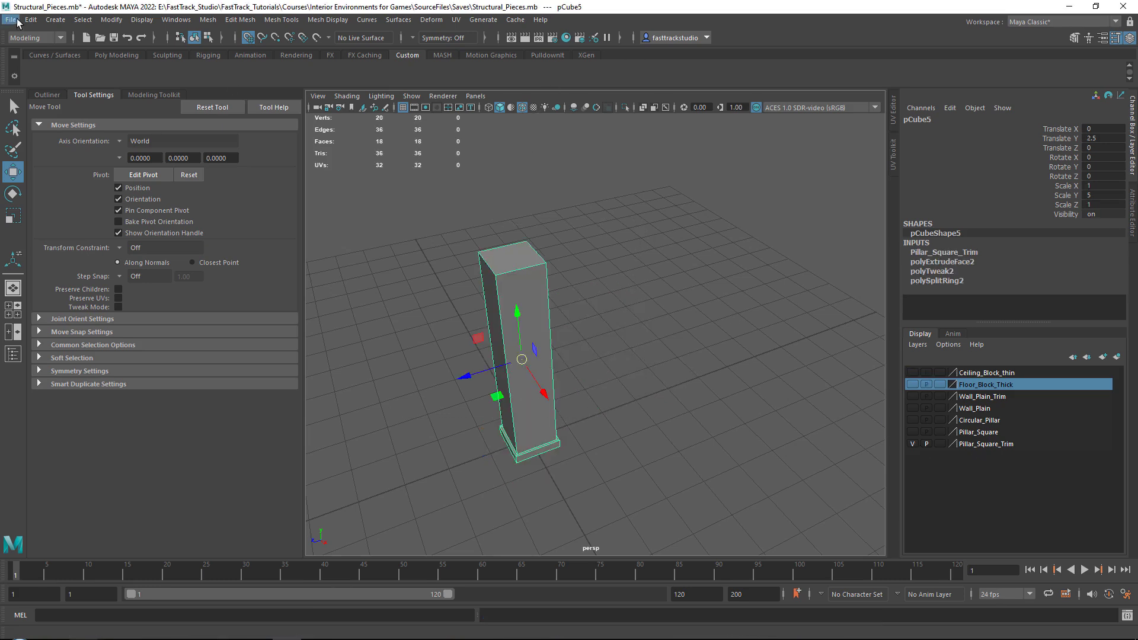
Start exporting the selected trimmed pillar to the To_Unreal folder with FBX export as the file type.
left_click(14, 20)
left_click(49, 187)
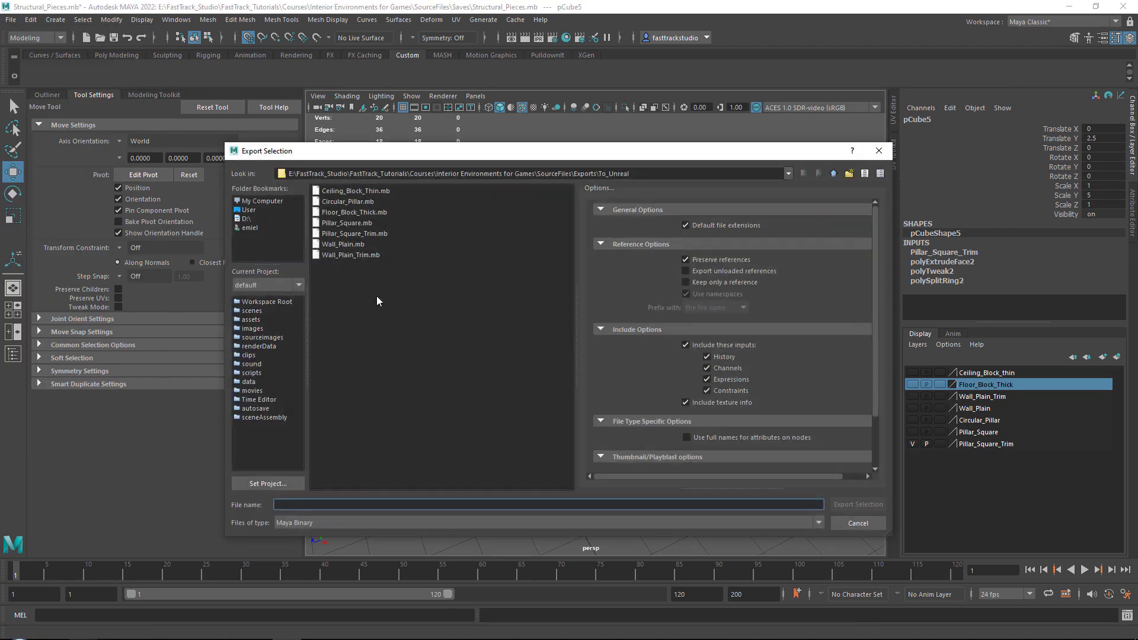
left_click(313, 523)
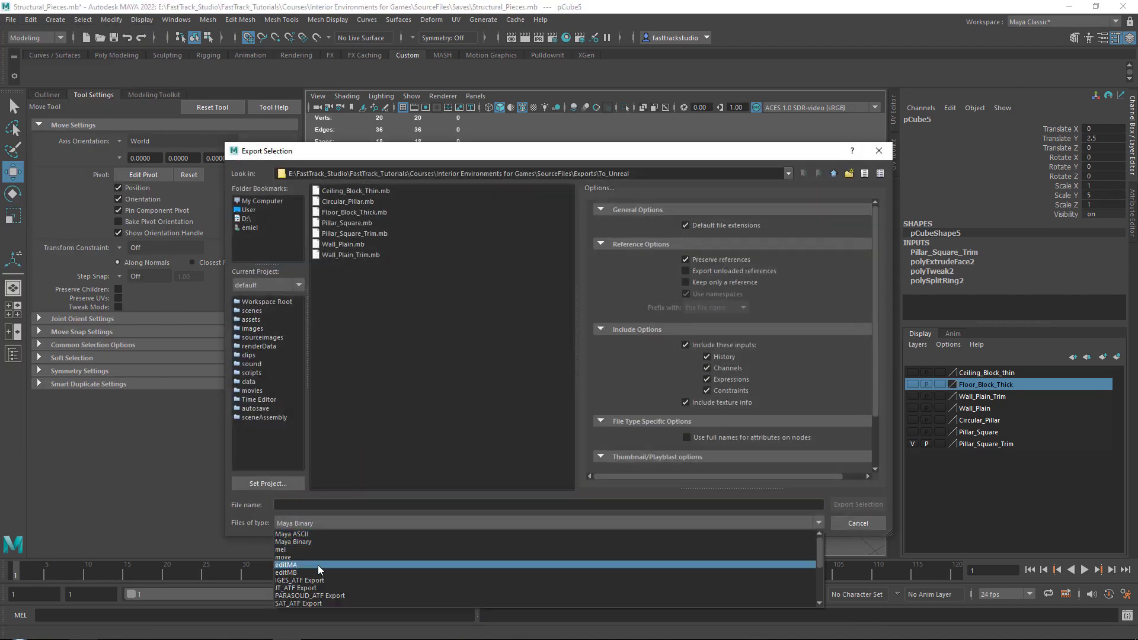
left_click(314, 579)
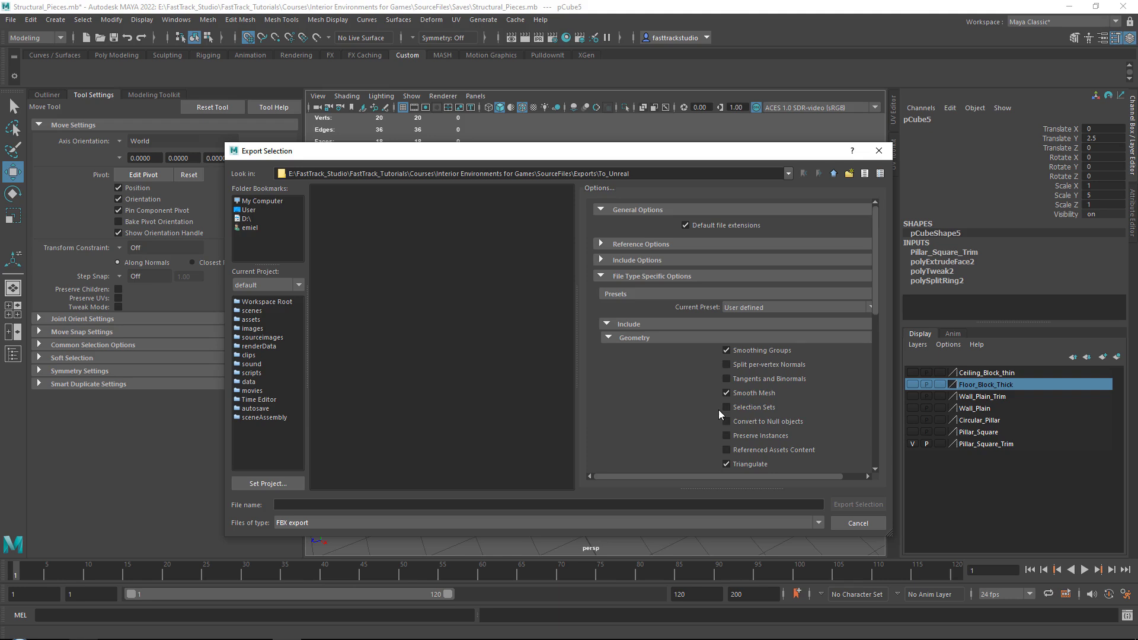
scroll(710, 415, "down", 2)
left_click(424, 505)
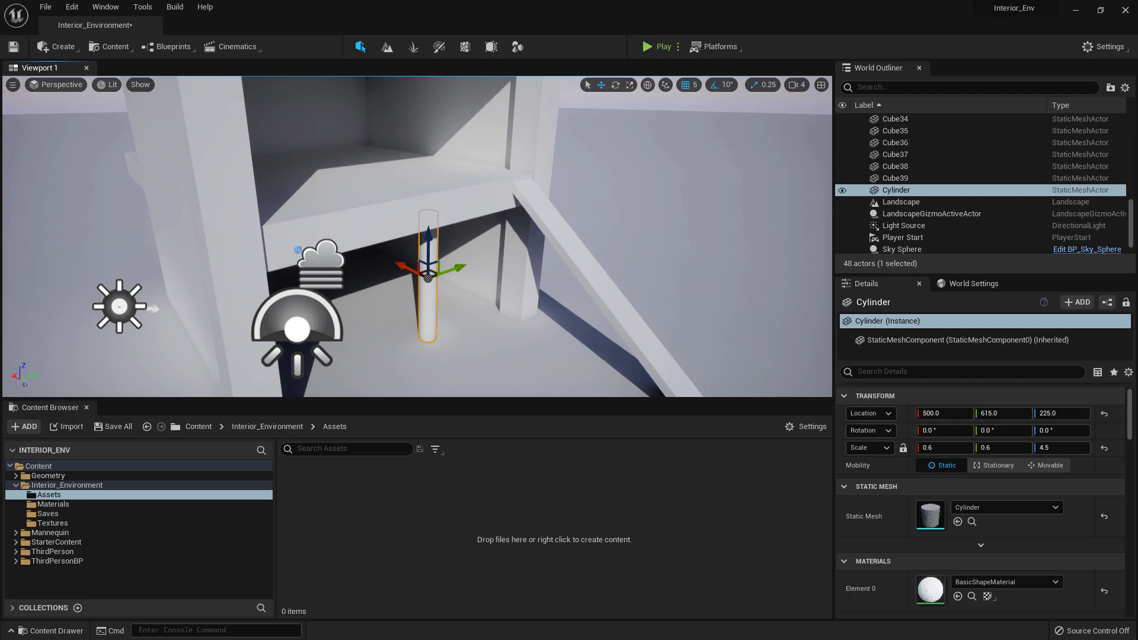
Switch to the To_Unreal folder in File Explorer and bring all its FBX files into Unreal's Interior_Environment Assets folder.
key("alt+Tab")
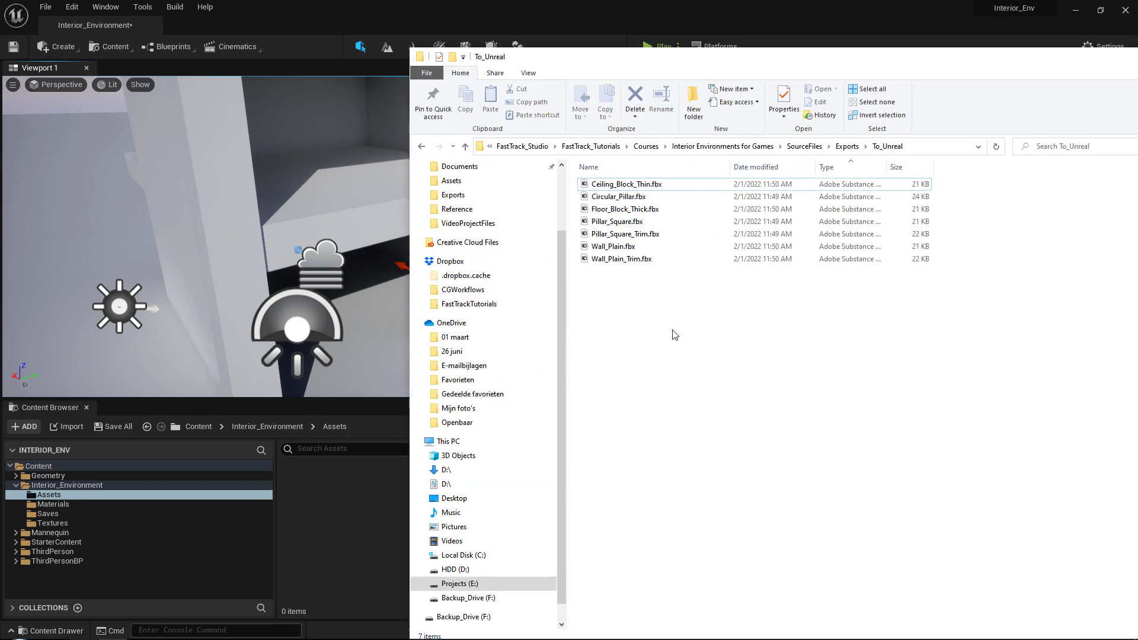
left_click_drag(672, 329, 452, 191)
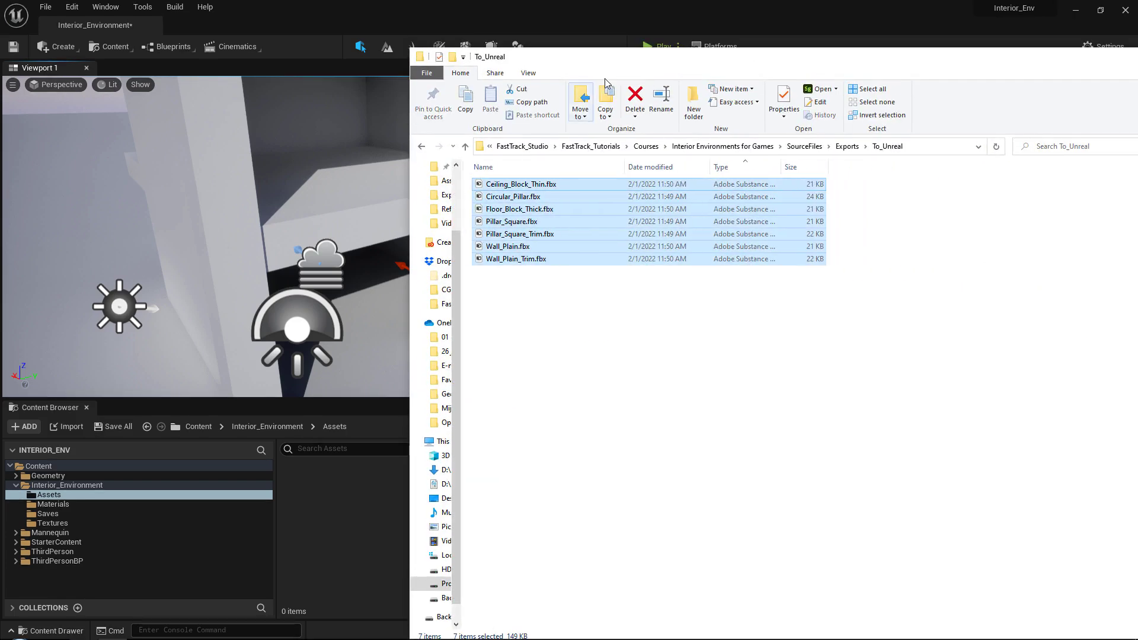
left_click_drag(608, 63, 1137, 66)
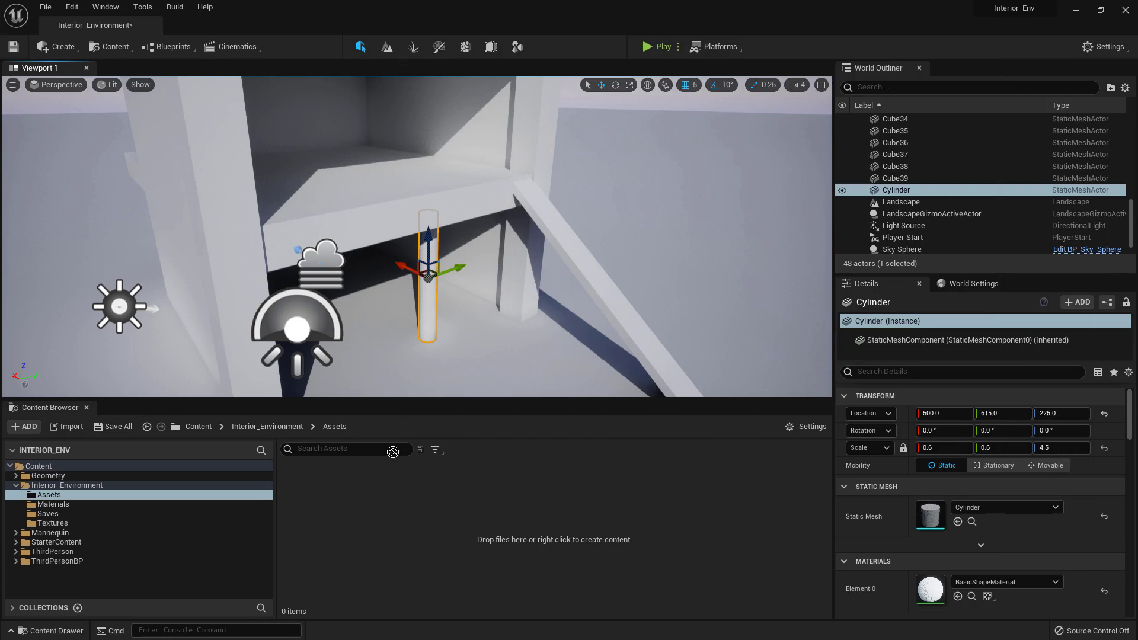
left_click_drag(447, 495, 447, 494)
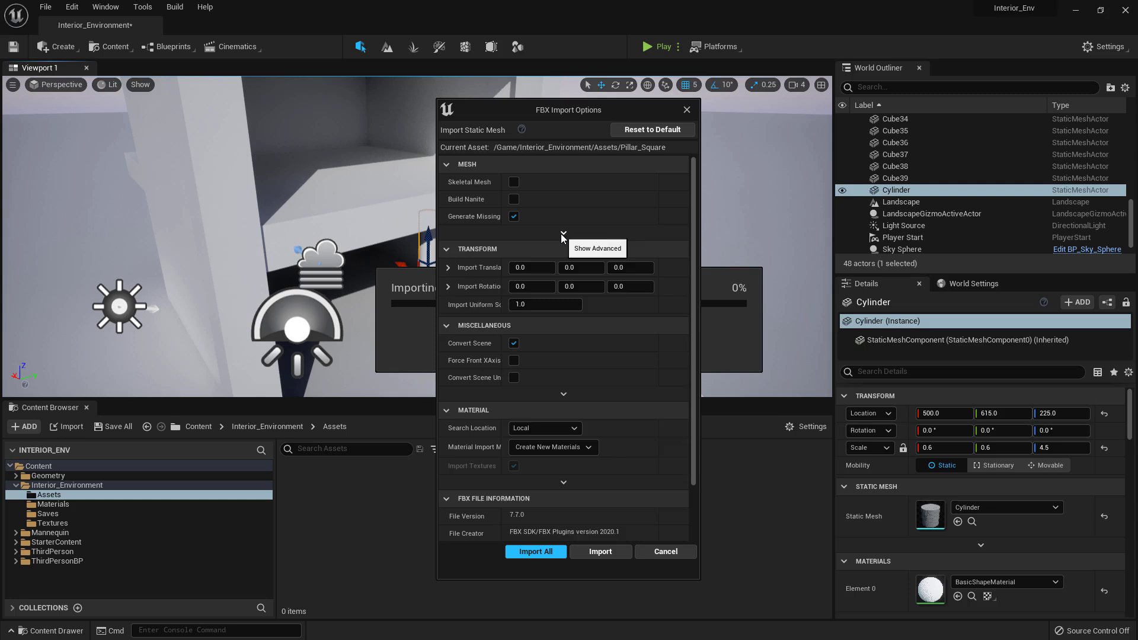
Enable Combine Meshes, set Import Uniform Scale to 100, import all the FBX meshes and dismiss the message log.
left_click(562, 233)
left_click(514, 361)
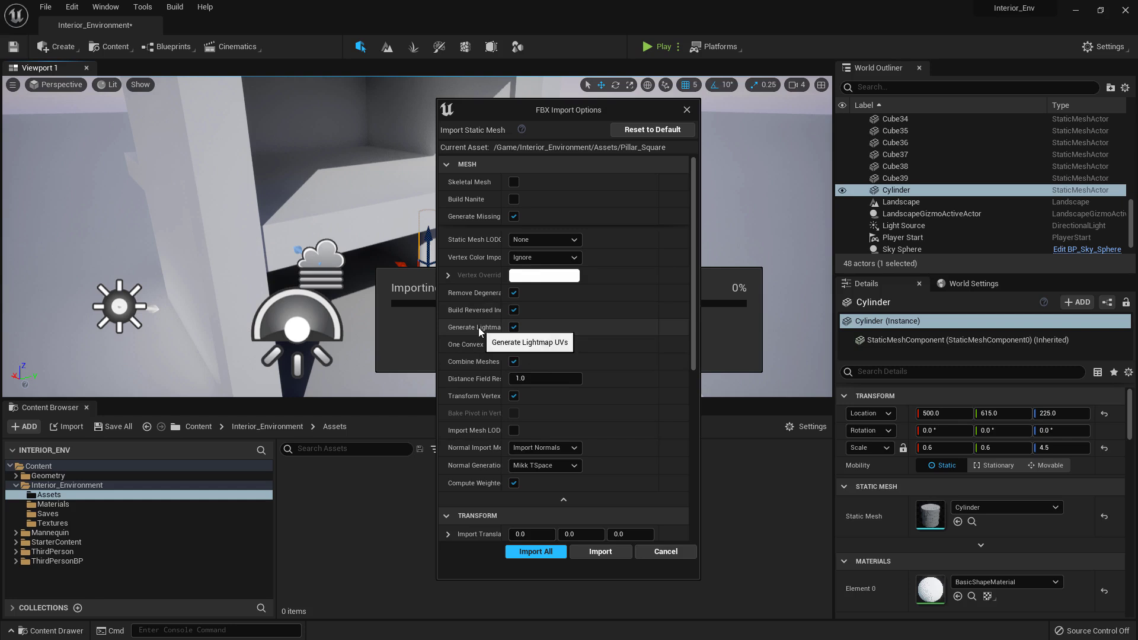
scroll(616, 336, "down", 4)
scroll(614, 340, "down", 3)
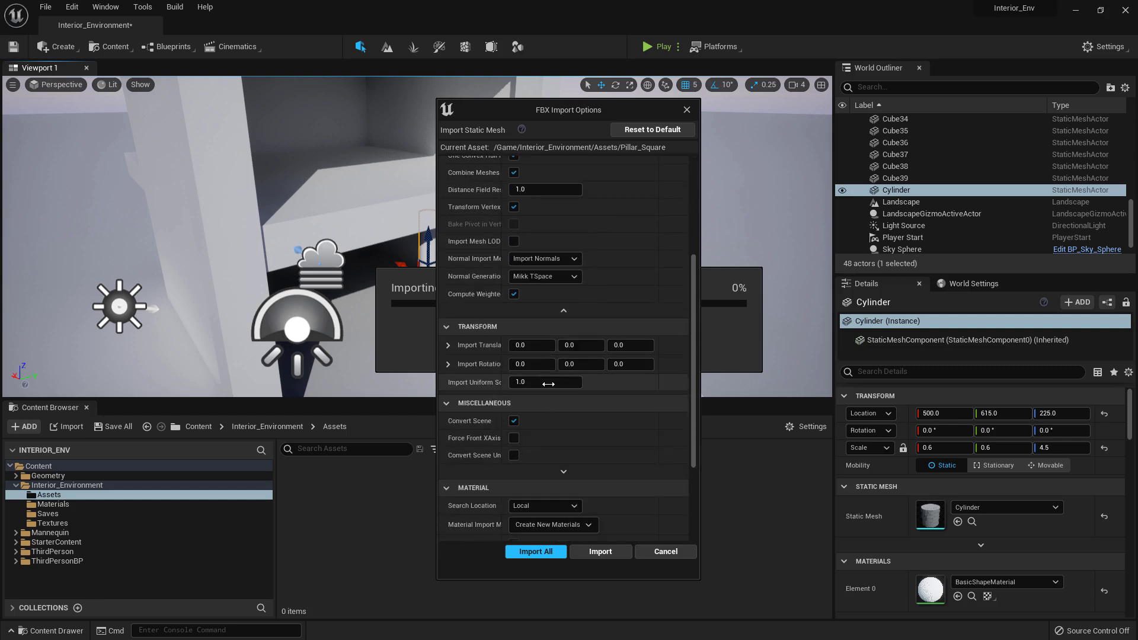
left_click(548, 382)
type("100")
left_click(618, 422)
left_click(545, 556)
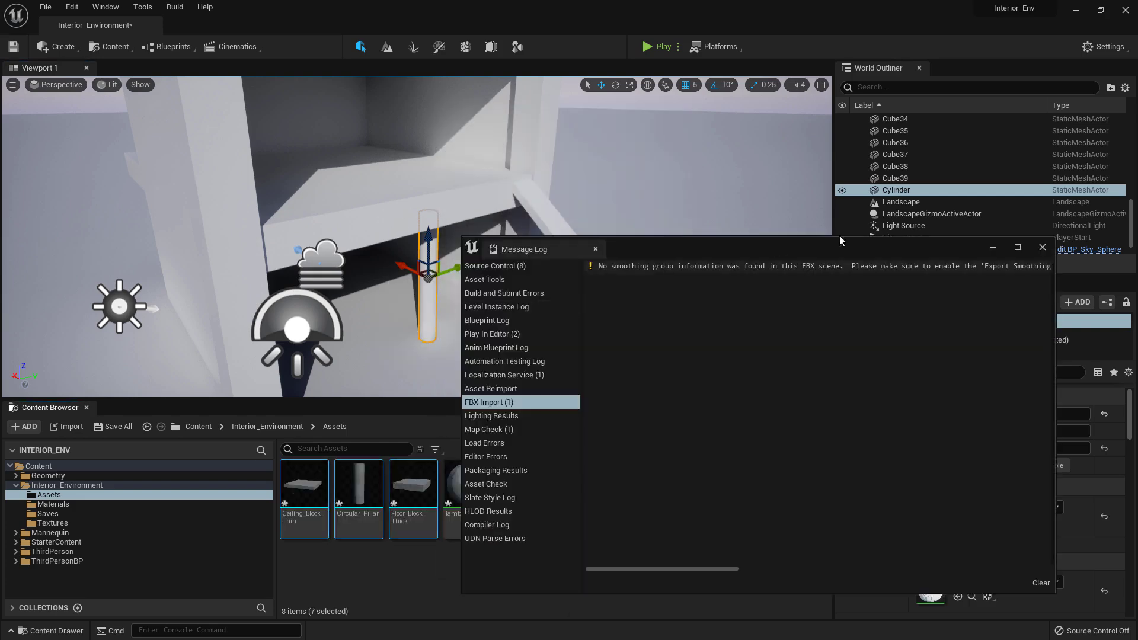
left_click(1041, 246)
Move the blockout pillar named Cube along X to -535, onto the open ground beside the building.
right_click_drag(584, 236, 584, 285)
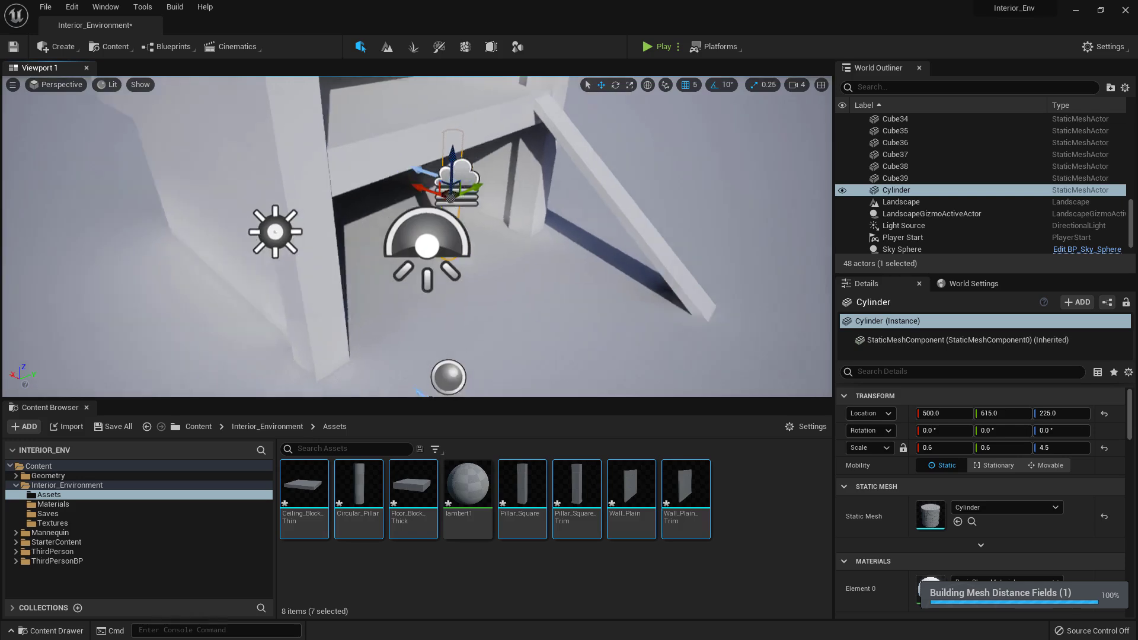
right_click_drag(356, 297, 332, 302)
left_click(356, 261)
right_click_drag(356, 262, 373, 270)
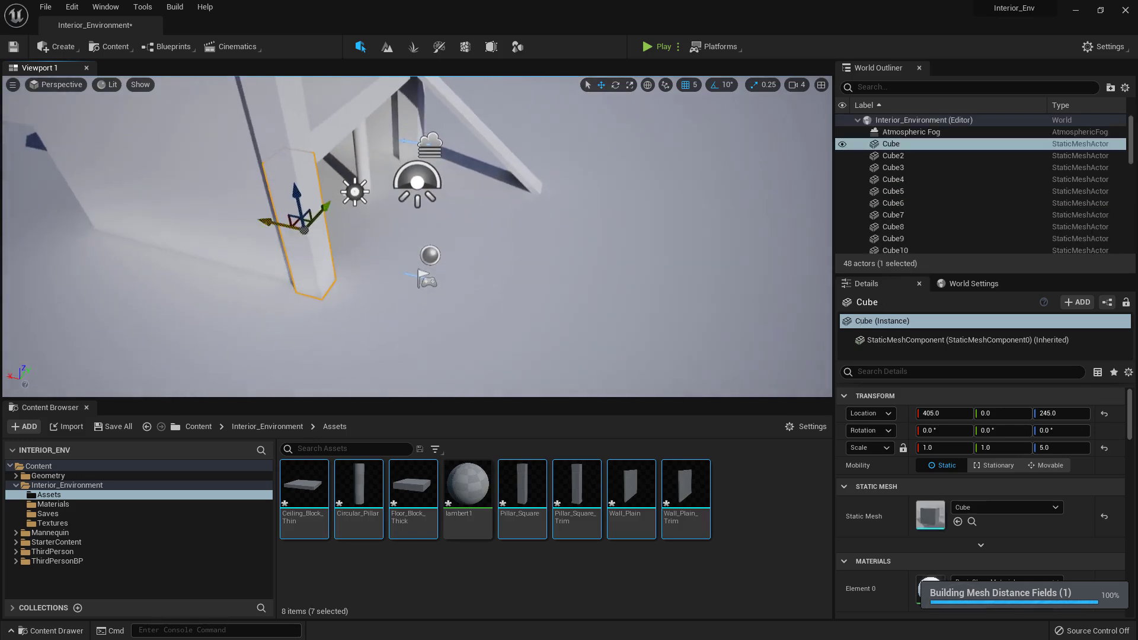
left_click_drag(268, 221, 584, 289)
right_click_drag(559, 261, 605, 266)
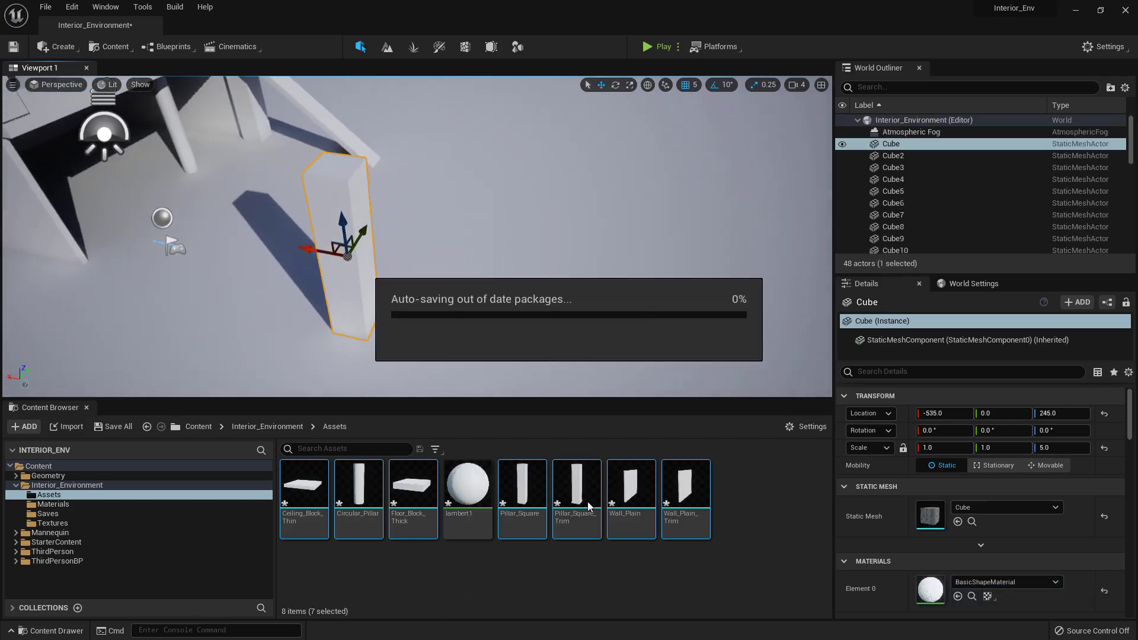
Place the Pillar_Square and Pillar_Square_Trim meshes beside the moved blockout pillar to compare their sizes.
left_click(522, 487)
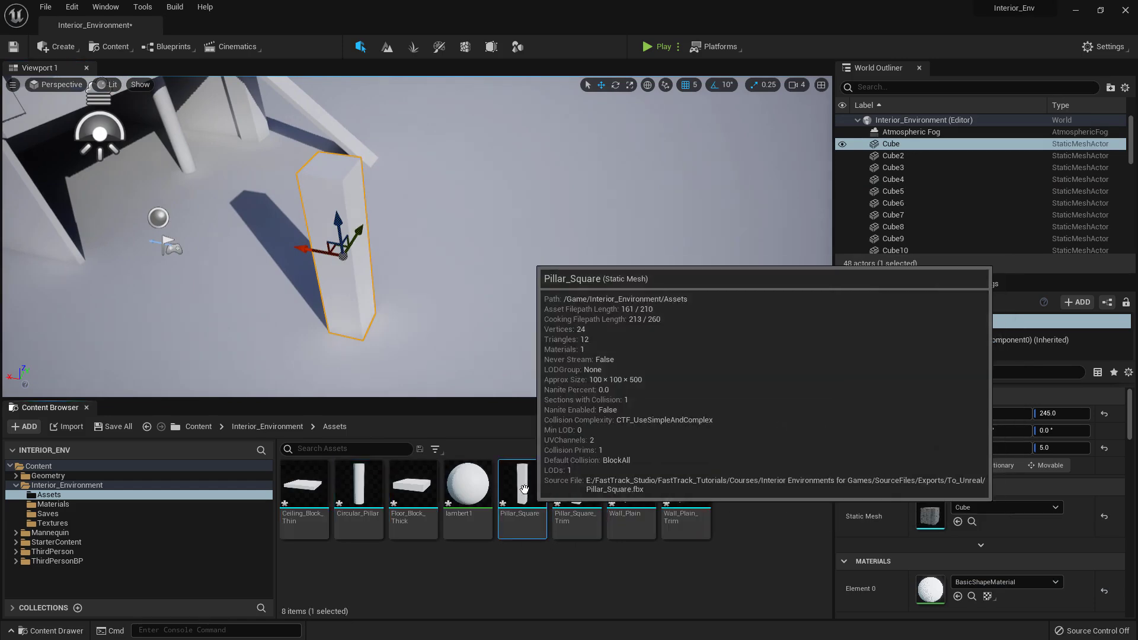
left_click_drag(524, 489, 390, 331)
left_click_drag(577, 492, 436, 342)
mouse_move(405, 233)
right_mouse_down()
mouse_move(433, 243)
mouse_move(405, 233)
right_mouse_up()
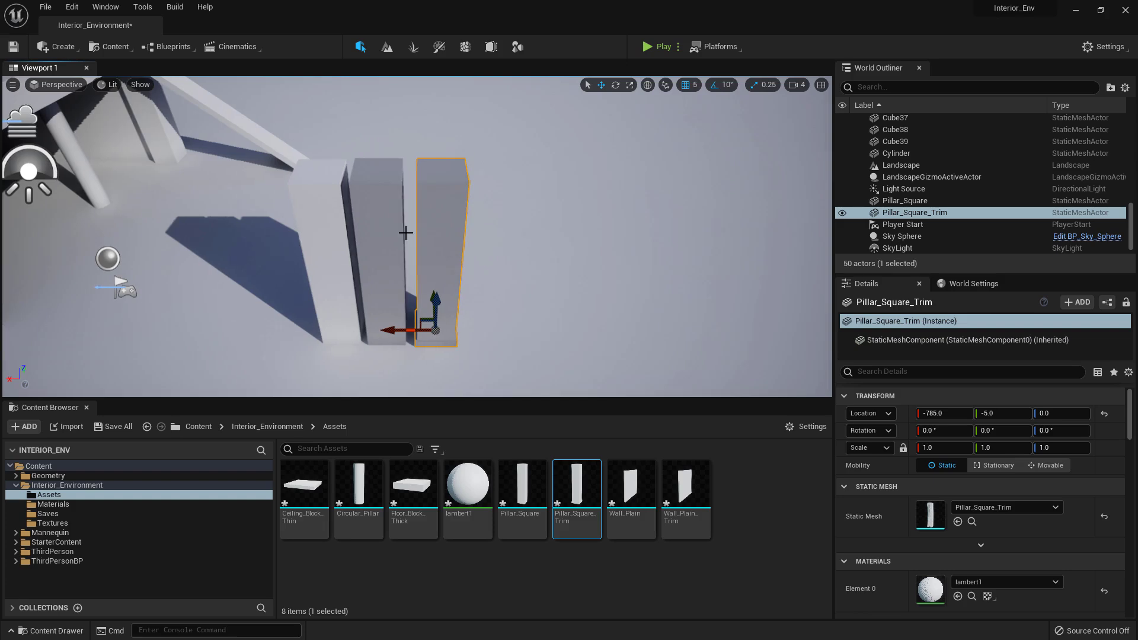
Delete the placed Pillar_Square_Trim and Pillar_Square meshes and the blockout pillar next to them.
right_click_drag(508, 238, 464, 161)
key("Delete")
left_click(561, 320)
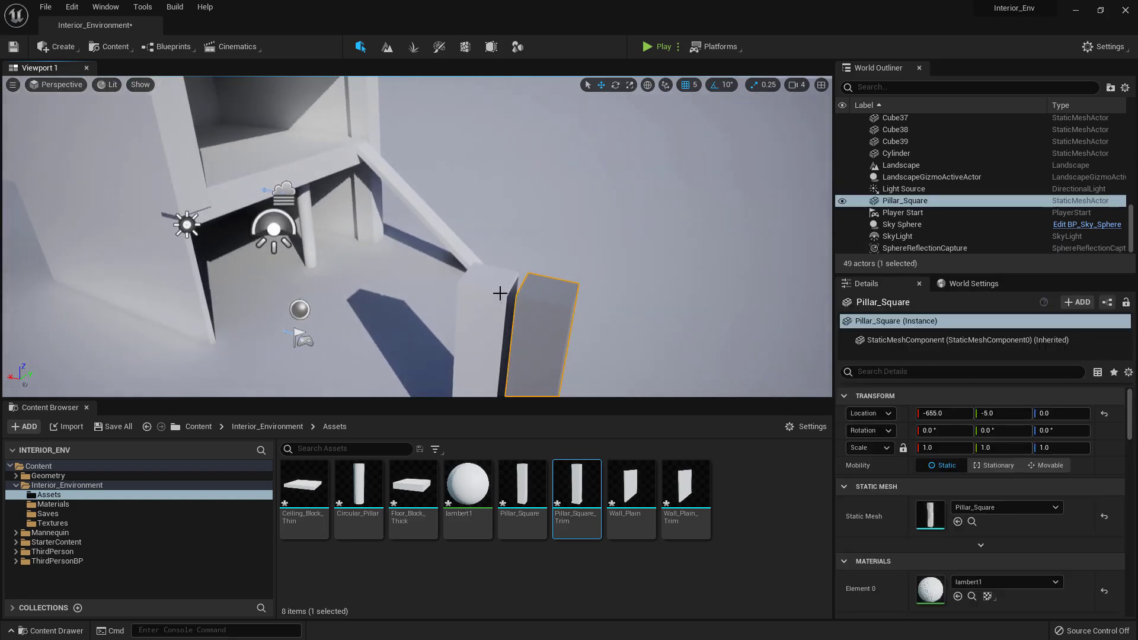
left_click(487, 290)
key("Delete")
left_click(531, 294)
key("Delete")
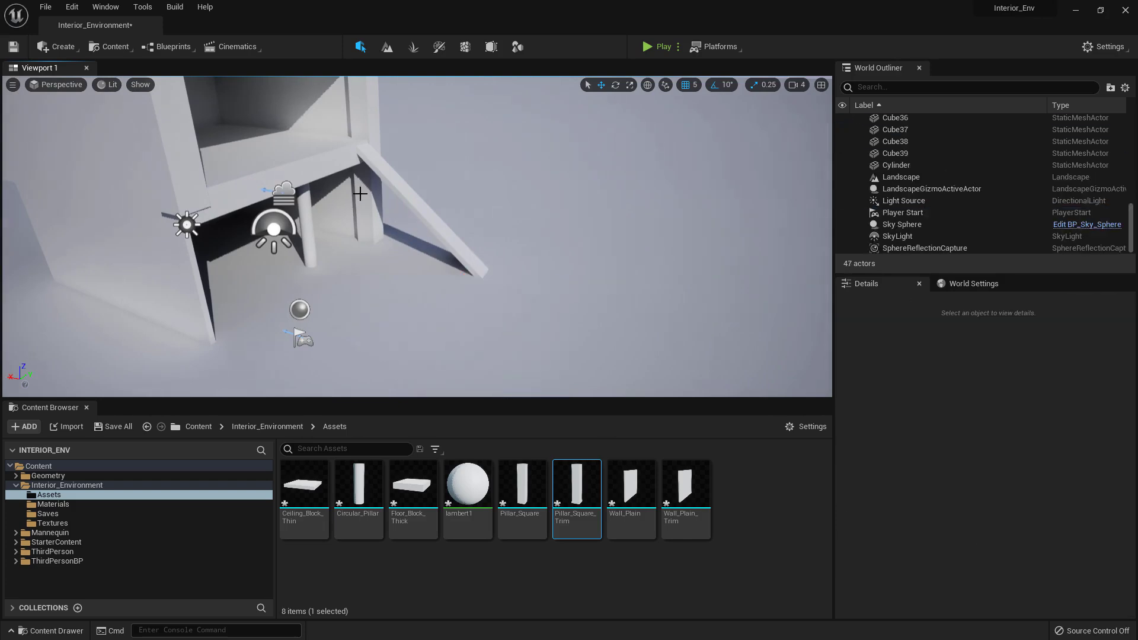
Select all remaining blockout meshes, from the first cube through Cylinder, and delete them from the level.
right_click_drag(437, 207, 409, 190)
left_click(927, 164)
scroll(926, 165, "up", 10)
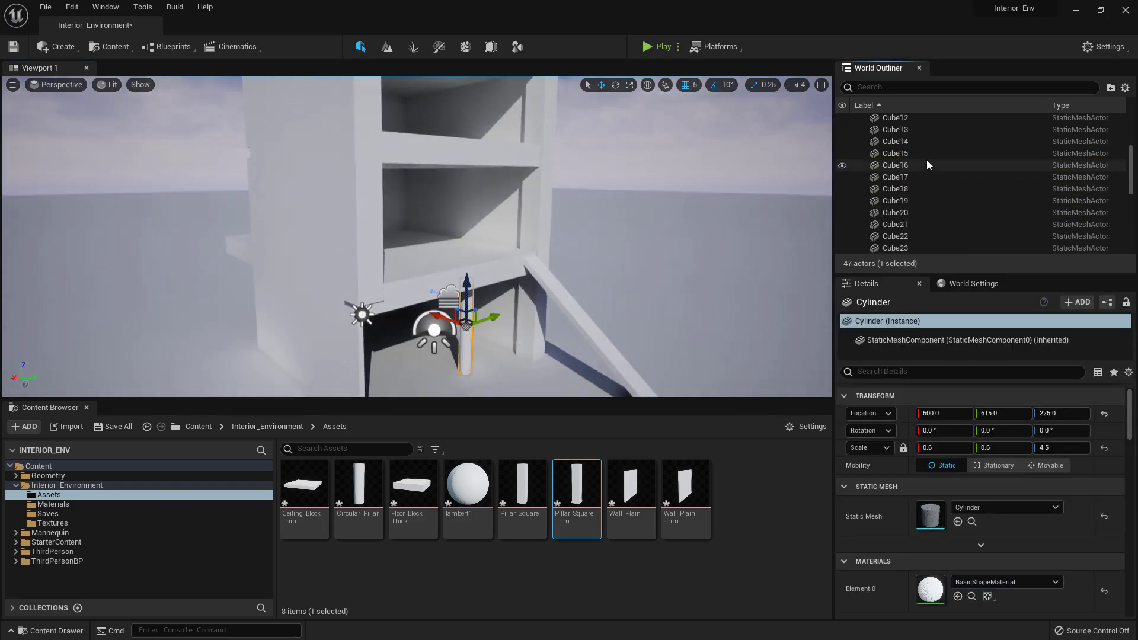
left_click(909, 144, "shift")
mouse_move(533, 237)
right_mouse_down()
mouse_move(534, 190)
mouse_move(537, 251)
right_mouse_up()
key("Delete")
mouse_move(482, 225)
right_mouse_down()
mouse_move(451, 228)
mouse_move(515, 218)
mouse_move(488, 221)
right_mouse_up()
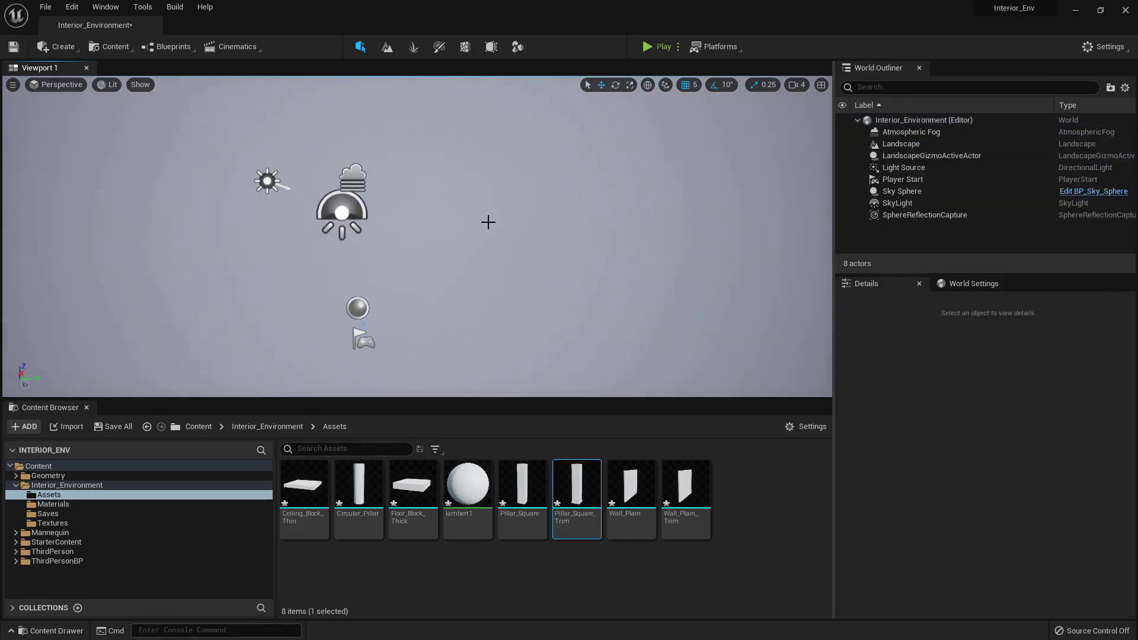
Bring up the reference image board, examine the overgrown mall interior and its concrete pillar structure, and return to Unreal.
right_click_drag(1117, 356, 400, 286)
scroll(403, 285, "down", 10)
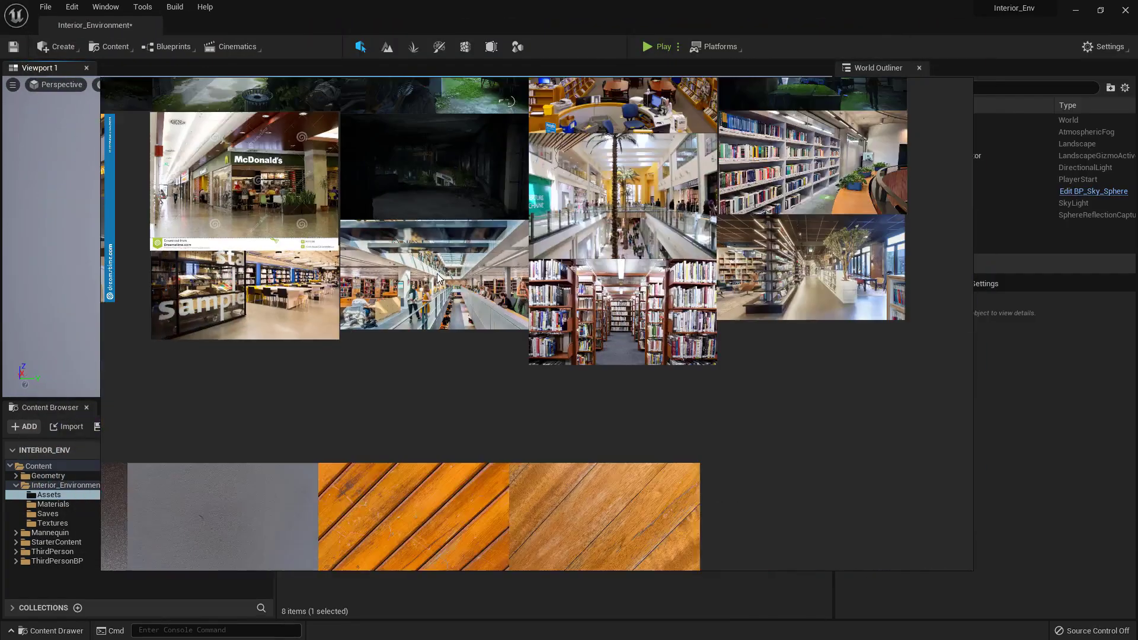
middle_click_drag(368, 207, 445, 361)
middle_click_drag(408, 288, 506, 292)
scroll(428, 301, "up", 8)
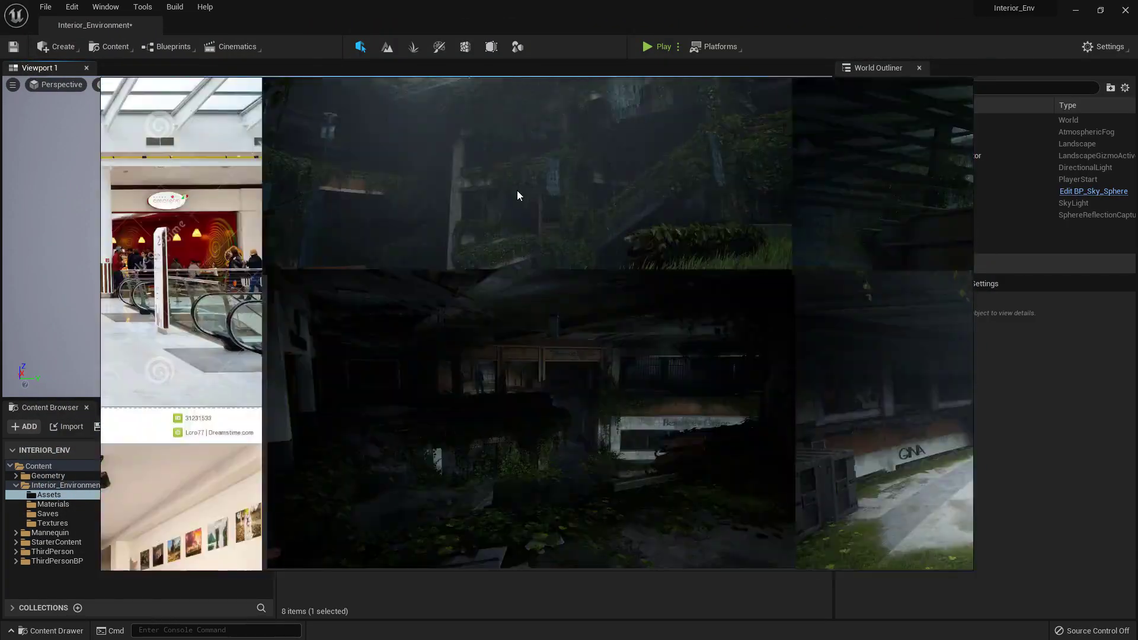
scroll(517, 191, "down", 5)
middle_click_drag(517, 191, 518, 265)
scroll(746, 193, "up", 1)
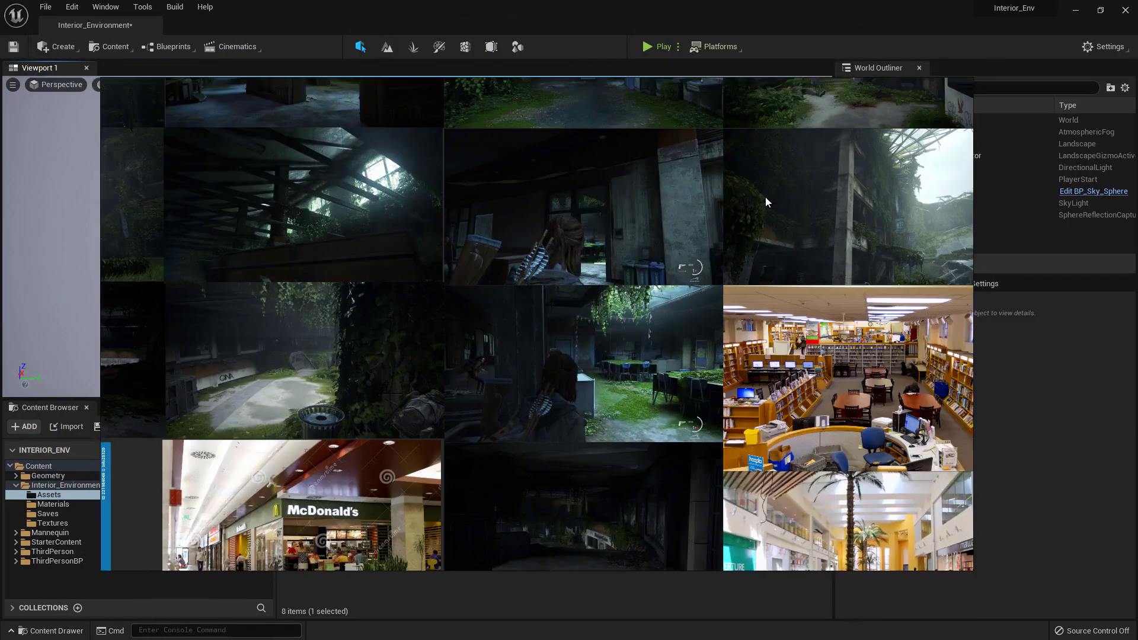
middle_click_drag(877, 186, 649, 244)
scroll(649, 245, "up", 6)
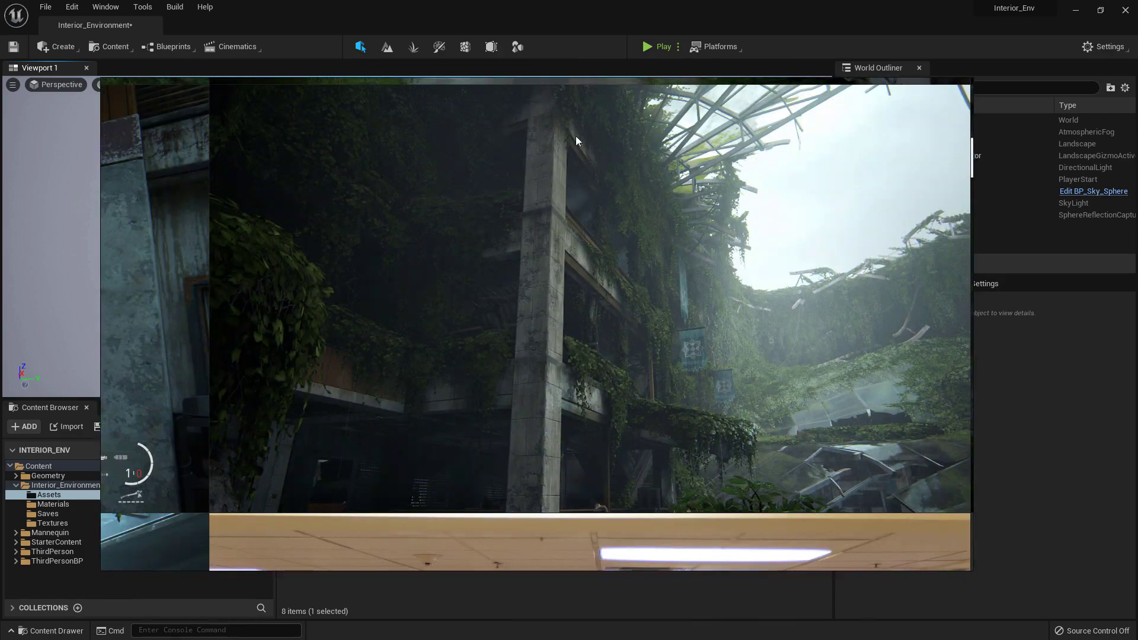
scroll(603, 267, "down", 5)
scroll(465, 233, "up", 6)
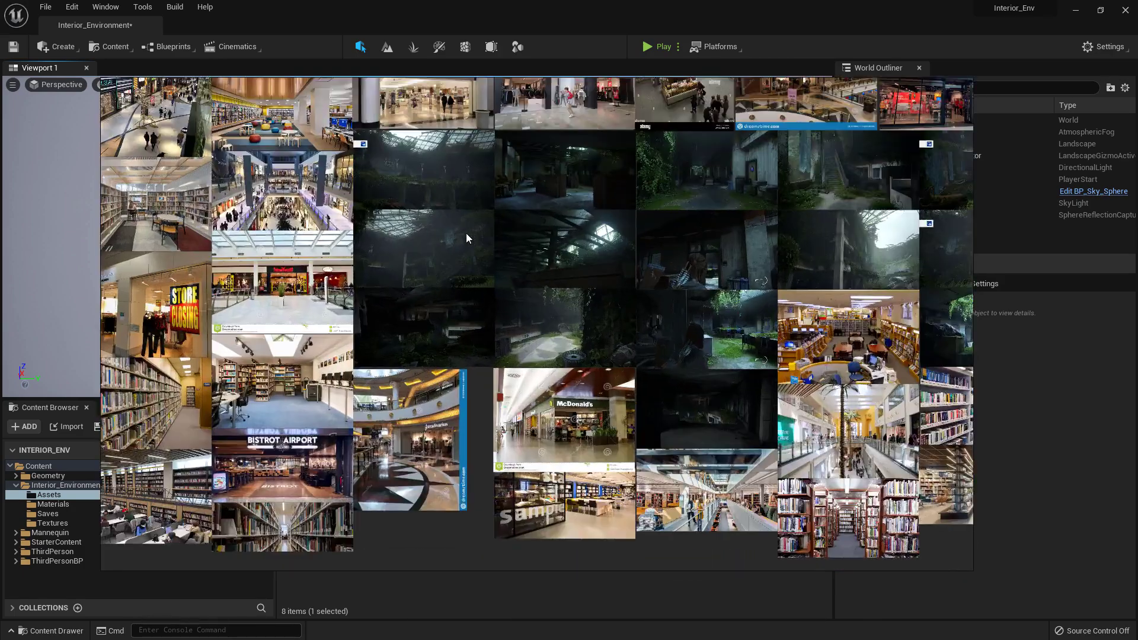
middle_click_drag(955, 279, 453, 294)
middle_click_drag(816, 304, 602, 321)
scroll(615, 315, "up", 4)
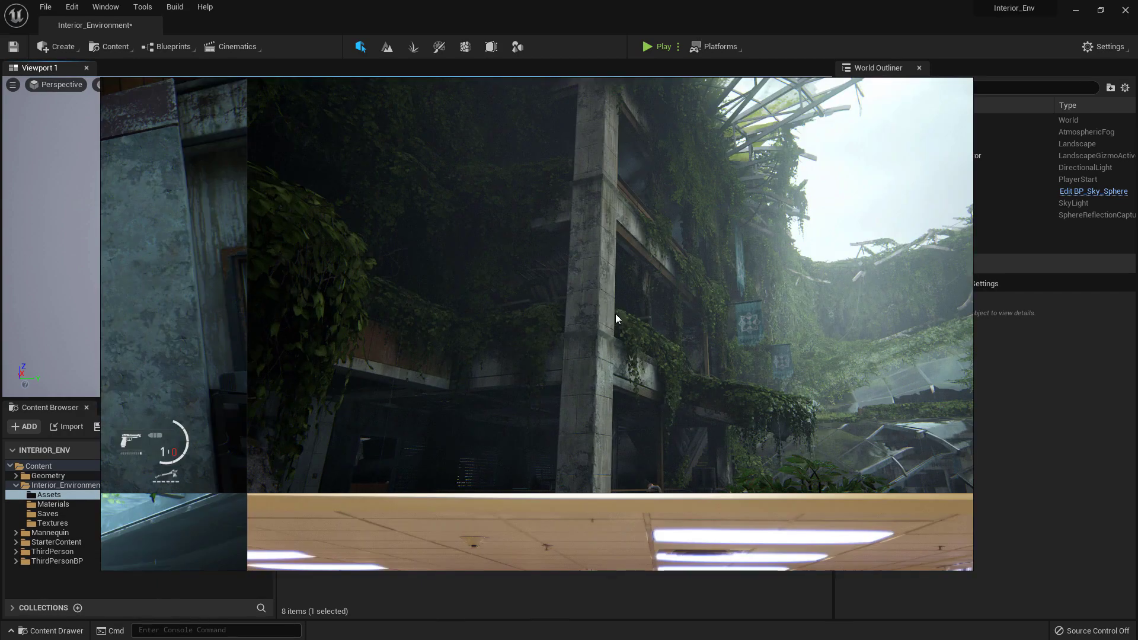
key("alt+Tab")
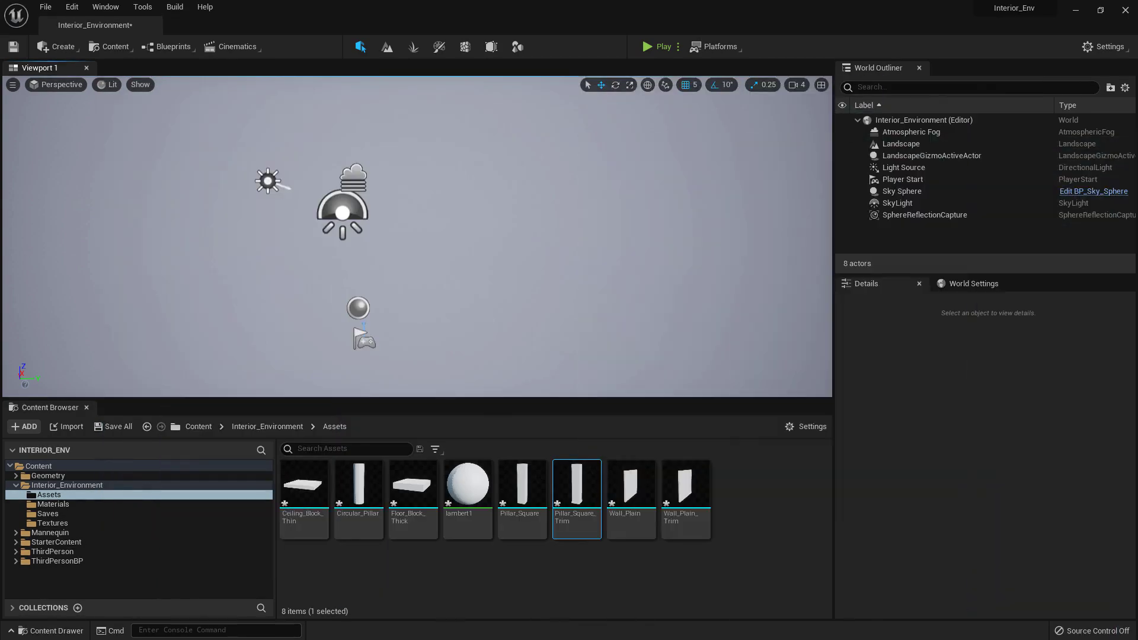
mouse_move(503, 211)
right_mouse_down()
mouse_move(512, 215)
mouse_move(495, 216)
right_mouse_up()
key("w")
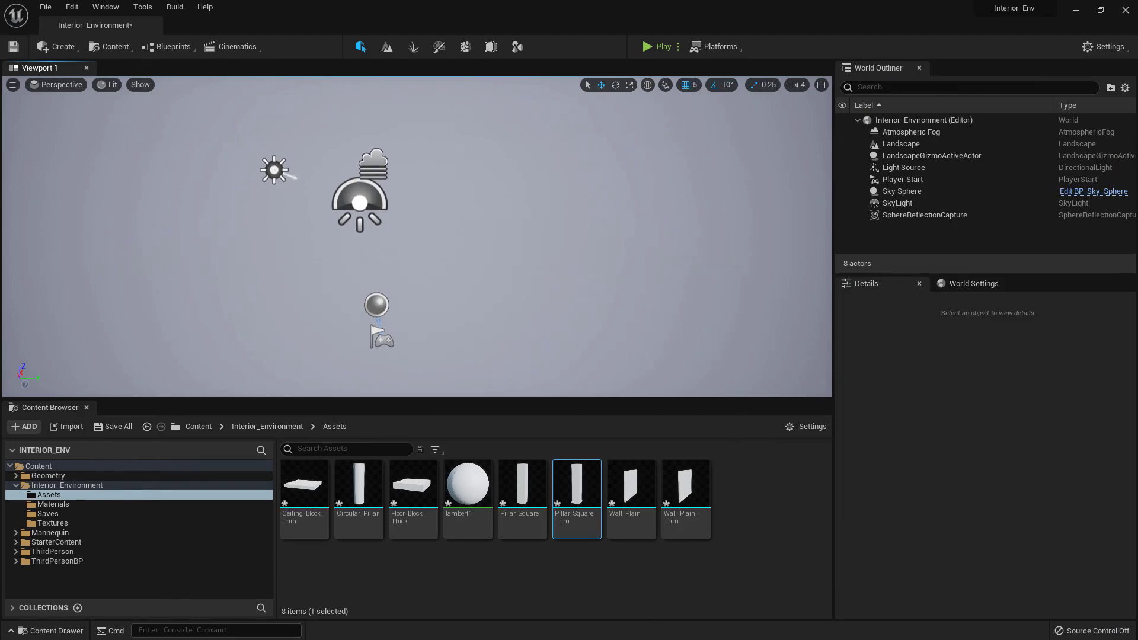